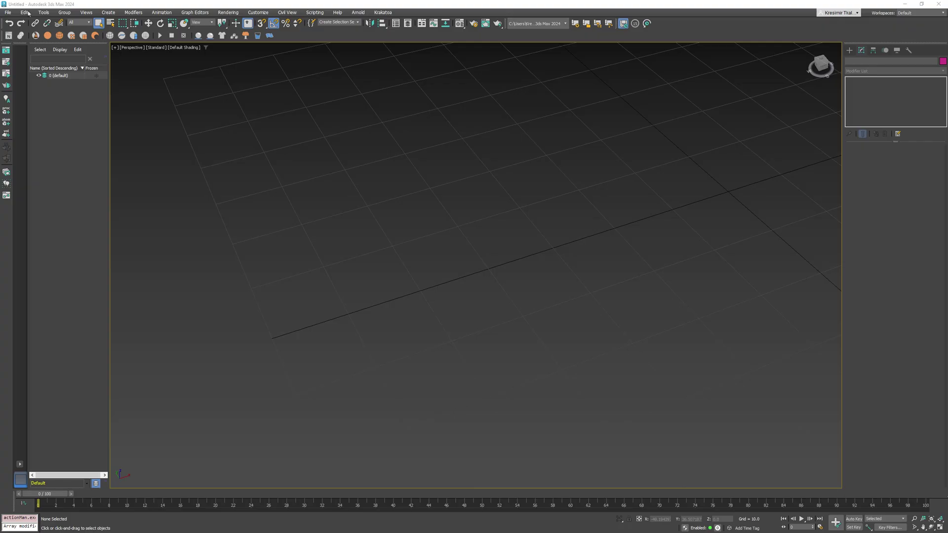
- Create a FumeFX uniform ocean setup, then shrink its node editor window and move it clear of the ocean surface
{"action": "left_click", "coordinate": [269, 36]}
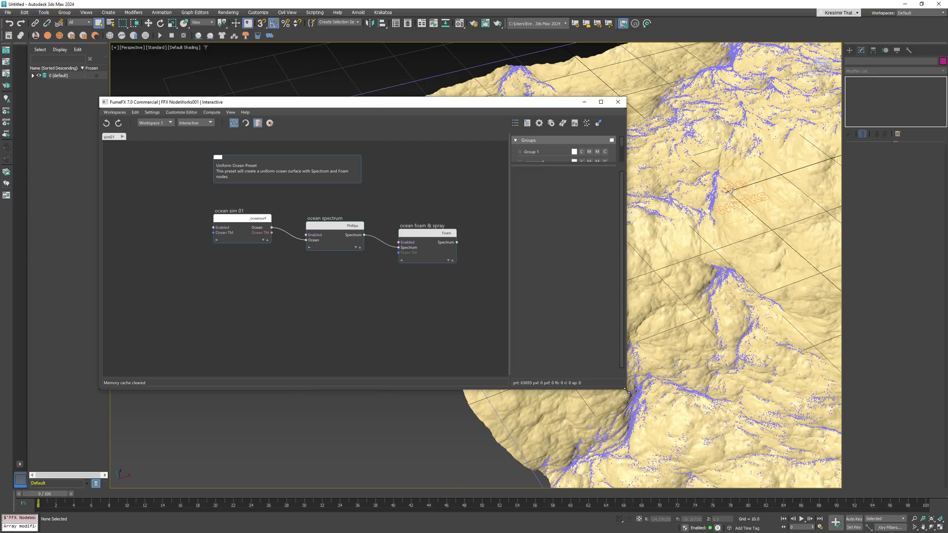
{"action": "left_click_drag", "start_coordinate": [625, 389], "coordinate": [474, 420]}
{"action": "middle_click_drag", "start_coordinate": [280, 301], "coordinate": [153, 309]}
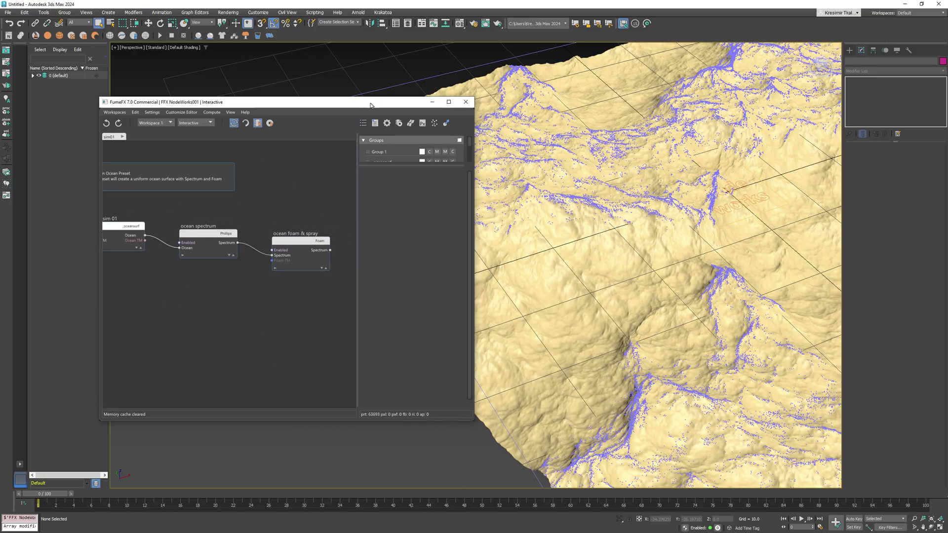
{"action": "left_click_drag", "start_coordinate": [359, 101], "coordinate": [274, 84]}
- Preview the preset ocean and its foam at several frames up to 50, frame the whole surface, and return to frame 0
{"action": "left_click_drag", "start_coordinate": [56, 494], "coordinate": [176, 502]}
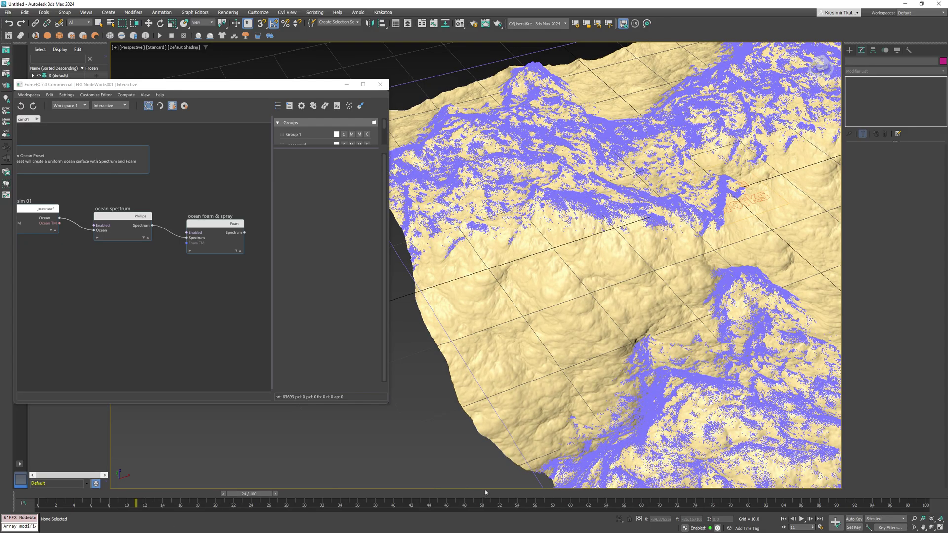
{"action": "left_click", "coordinate": [484, 492]}
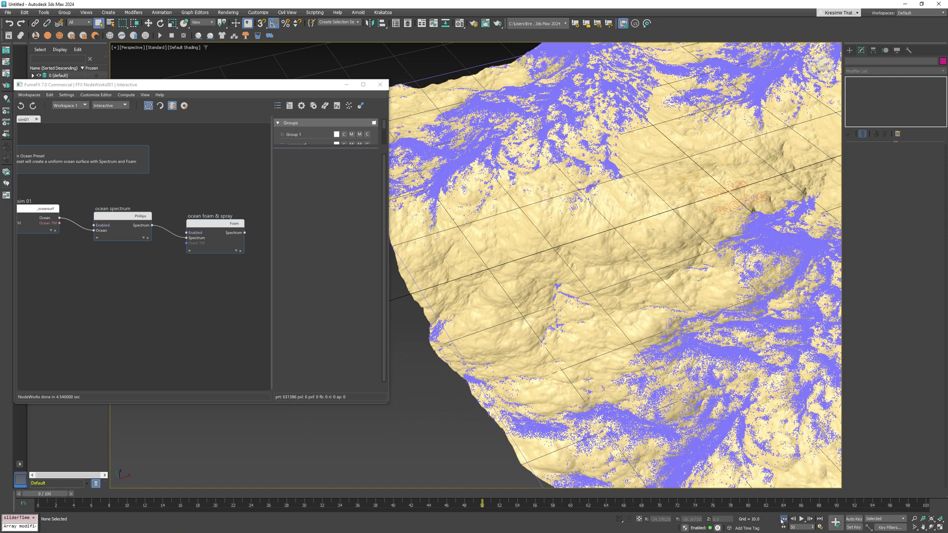
{"action": "left_click_drag", "start_coordinate": [51, 494], "coordinate": [111, 499]}
{"action": "scroll", "coordinate": [686, 284], "scroll_direction": "down", "scroll_amount": 3}
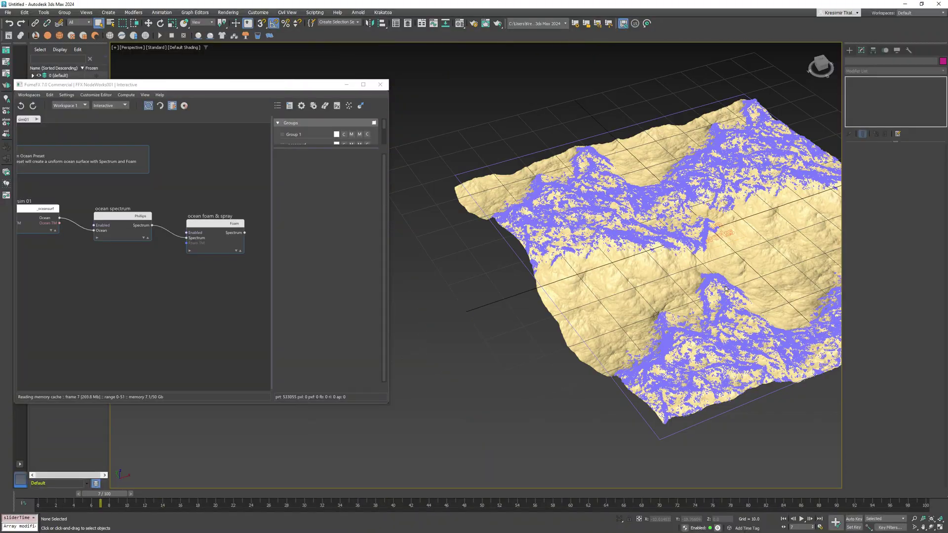
{"action": "middle_click_drag", "start_coordinate": [726, 287], "coordinate": [647, 313]}
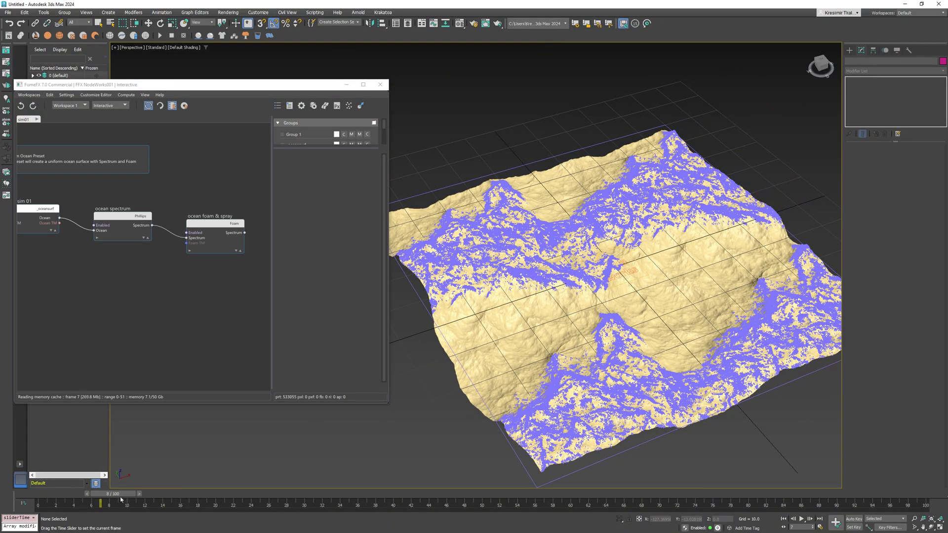
{"action": "left_click_drag", "start_coordinate": [113, 492], "coordinate": [38, 501]}
- Select the ocean object and exclude Travel Distance, Mass, Cluster, Acceleration and Orientation from its cached attributes
{"action": "key", "text": "q"}
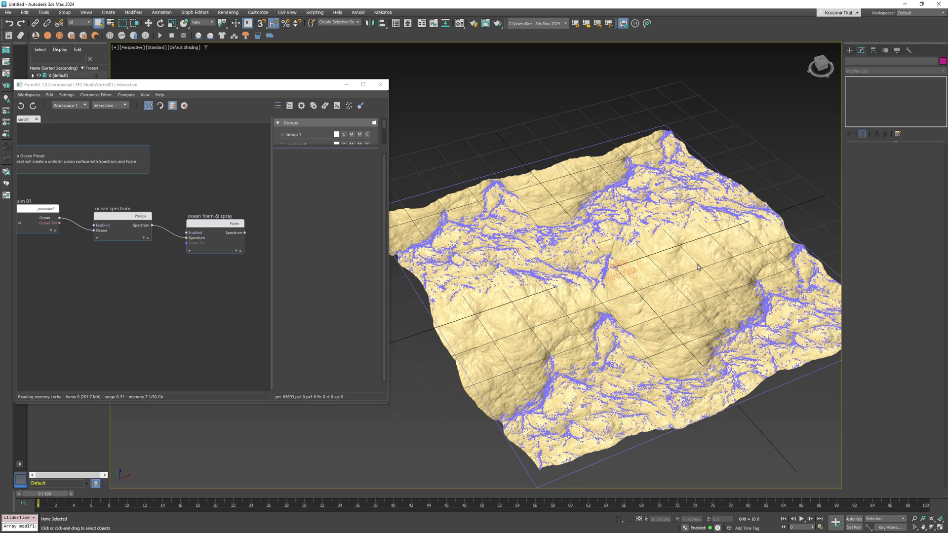
{"action": "left_click", "coordinate": [639, 289]}
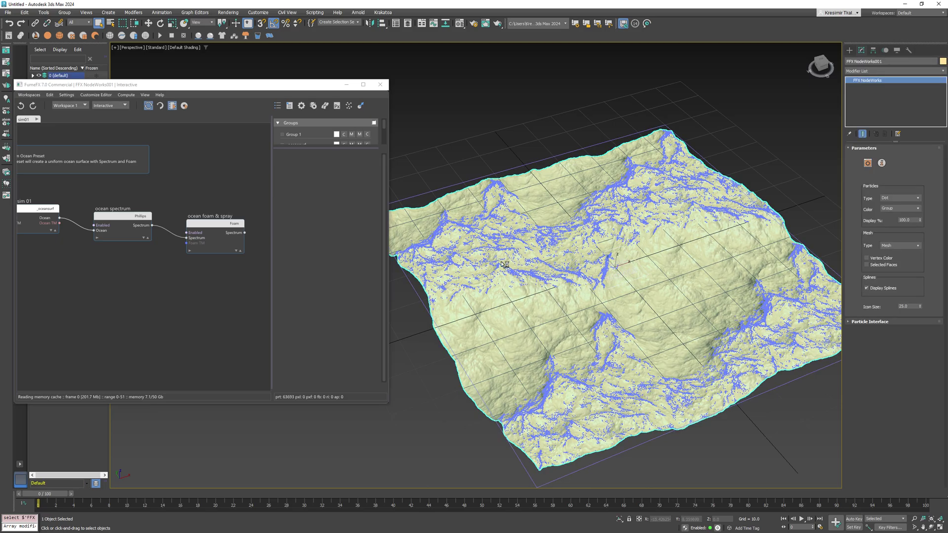
{"action": "left_click", "coordinate": [314, 107]}
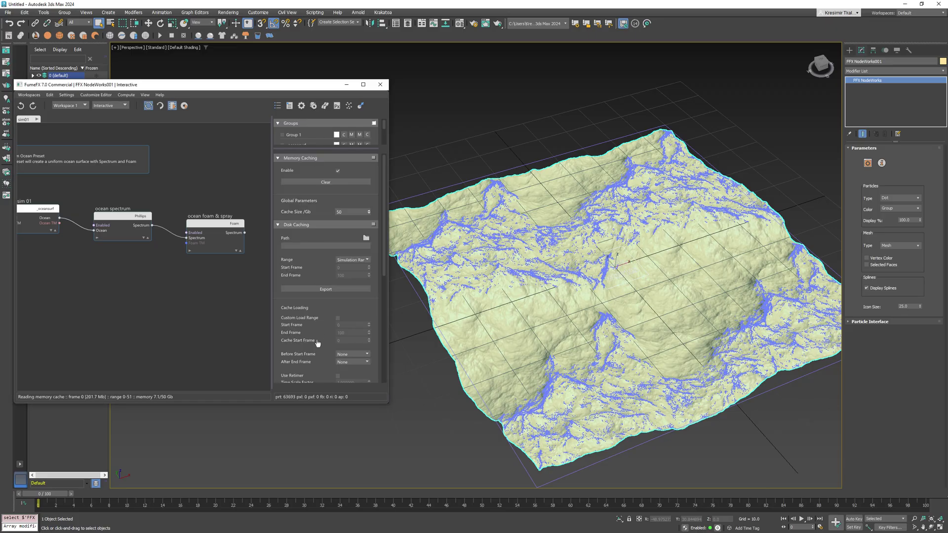
{"action": "scroll", "coordinate": [318, 340], "scroll_direction": "down", "scroll_amount": 3}
{"action": "scroll", "coordinate": [311, 309], "scroll_direction": "down", "scroll_amount": 2}
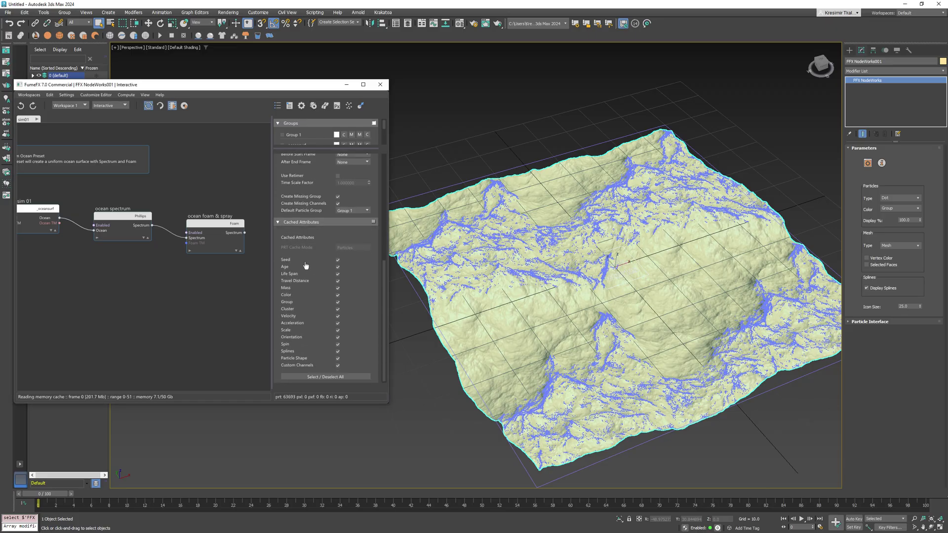
{"action": "left_click", "coordinate": [337, 287]}
{"action": "left_click", "coordinate": [337, 324]}
{"action": "left_click", "coordinate": [337, 338]}
{"action": "left_click_drag", "start_coordinate": [41, 504], "coordinate": [55, 504]}
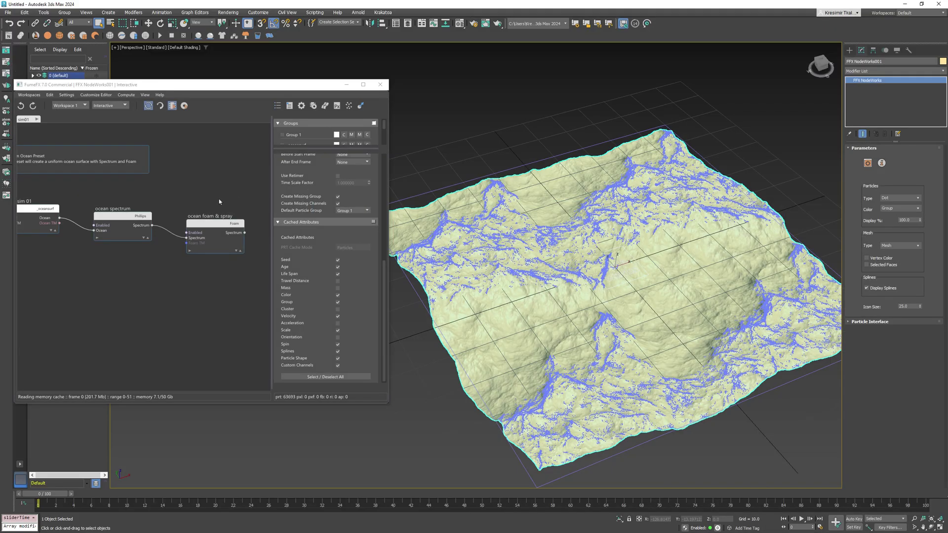
- Delete the preset's ocean spectrum and ocean foam & spray nodes, and connect a new Ocean Spectrum node to the ocean sim's Ocean output
{"action": "left_click_drag", "start_coordinate": [222, 199], "coordinate": [110, 271]}
{"action": "key", "text": "Delete"}
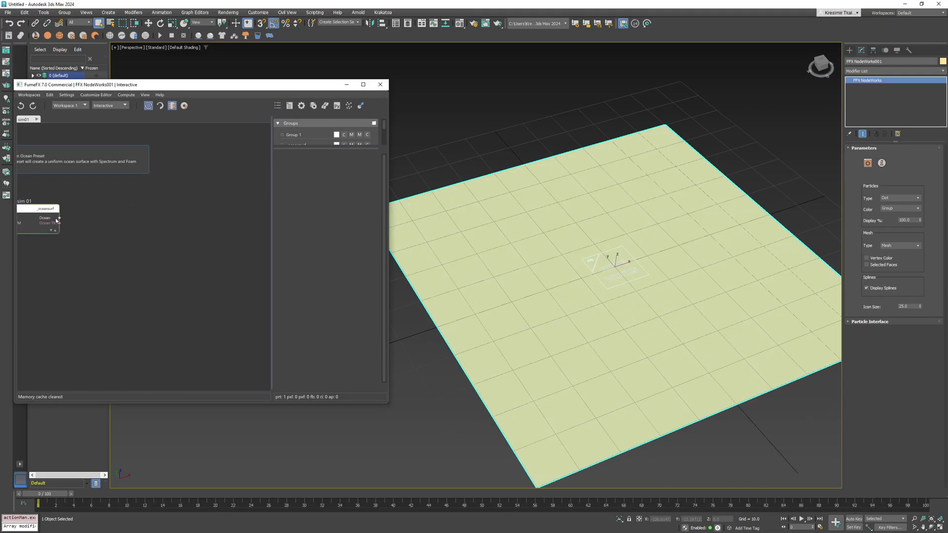
{"action": "right_click", "coordinate": [88, 246]}
{"action": "type", "text": "spec"}
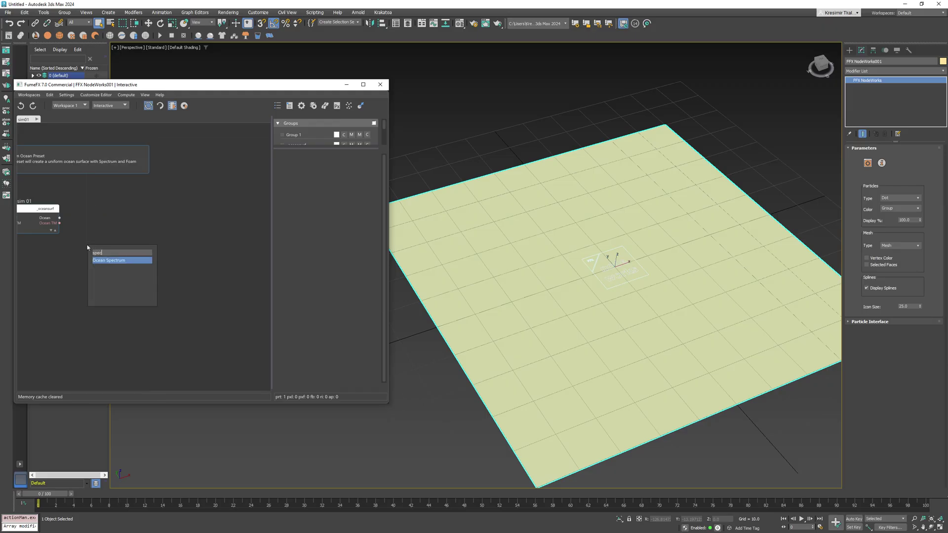
{"action": "key", "text": "Return"}
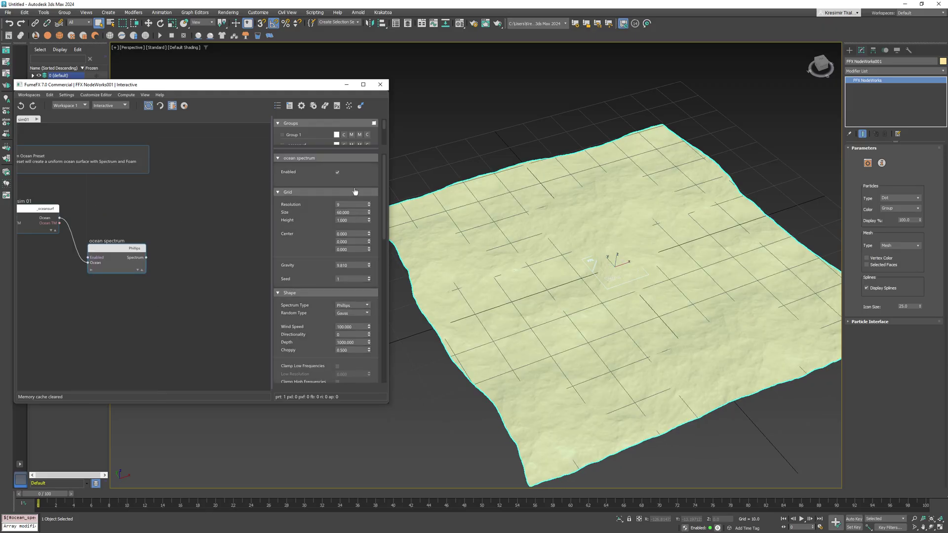
- Set the new ocean spectrum's grid height to 1.5
{"action": "left_click", "coordinate": [357, 220]}
{"action": "type", "text": "1.5"}
{"action": "key", "text": "Return"}
- Set the ocean spectrum's Directionality to 1 and Choppy to 1.5, checking the wave shape at another frame
{"action": "scroll", "coordinate": [307, 276], "scroll_direction": "down", "scroll_amount": 1}
{"action": "scroll", "coordinate": [308, 260], "scroll_direction": "down", "scroll_amount": 2}
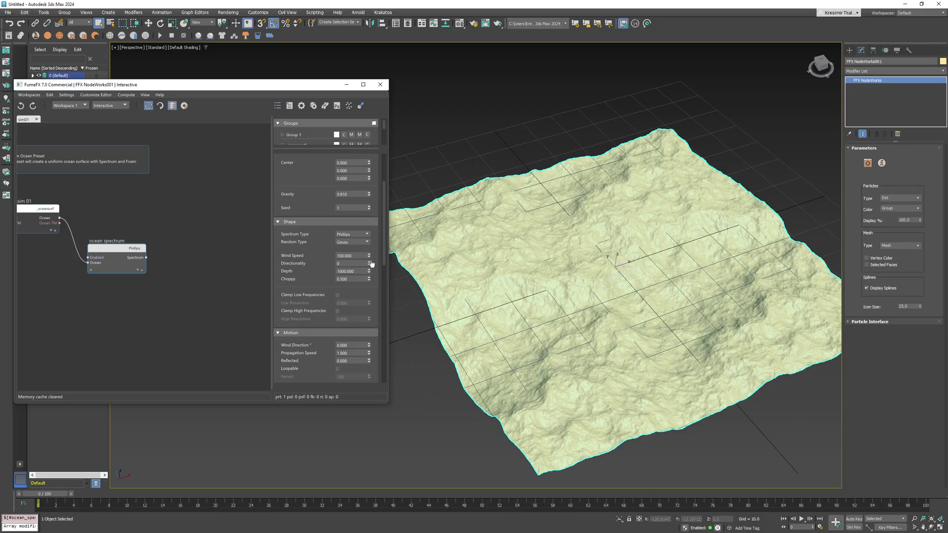
{"action": "left_click", "coordinate": [370, 262]}
{"action": "left_click_drag", "start_coordinate": [51, 495], "coordinate": [86, 494]}
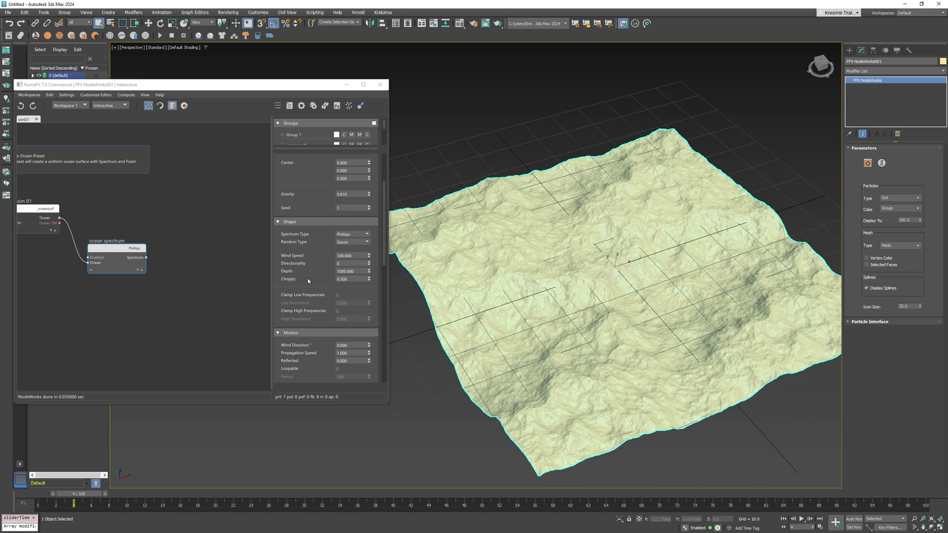
{"action": "left_click", "coordinate": [368, 262]}
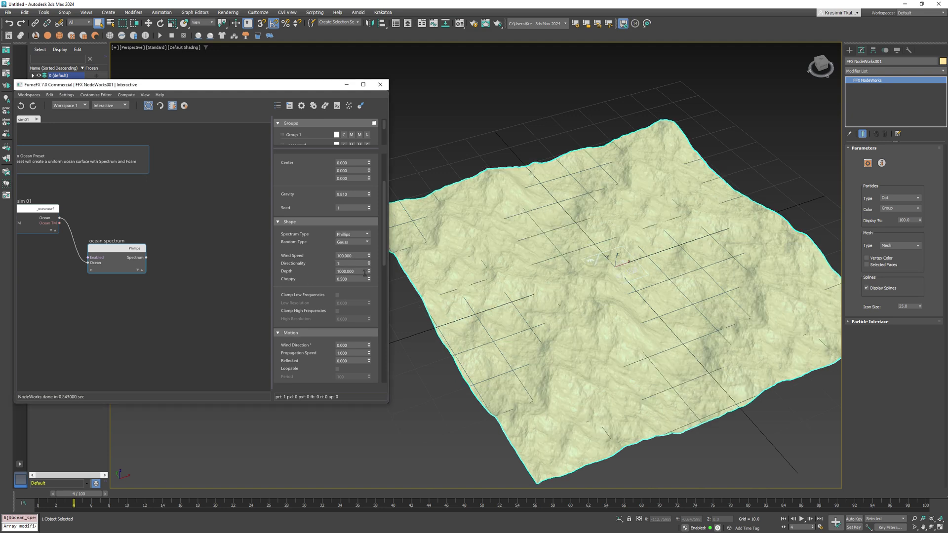
{"action": "left_click", "coordinate": [361, 280]}
{"action": "left_click_drag", "start_coordinate": [361, 280], "coordinate": [297, 291]}
{"action": "key", "text": "Return"}
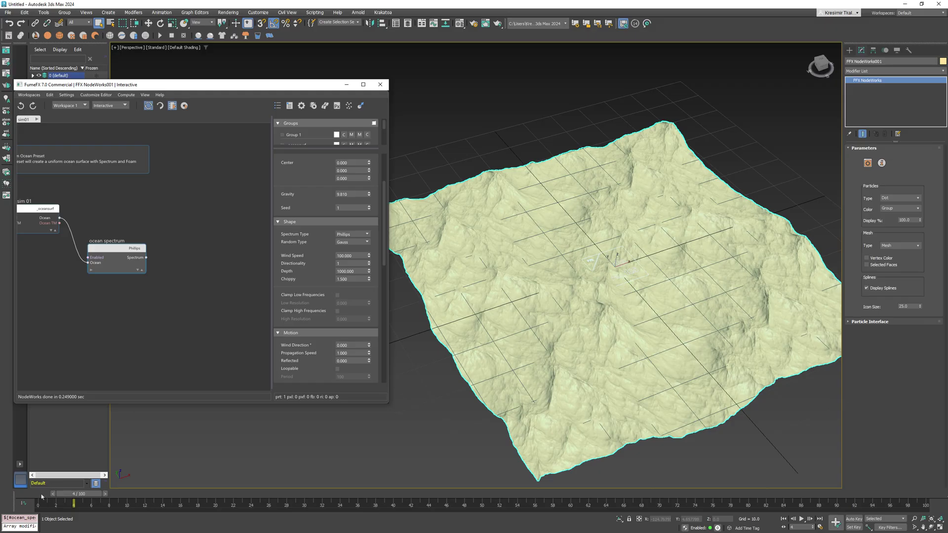
{"action": "left_click_drag", "start_coordinate": [59, 494], "coordinate": [33, 496]}
- Set the ocean spectrum's Wind Direction to 180 and preview the wave motion on the timeline
{"action": "left_click", "coordinate": [357, 345]}
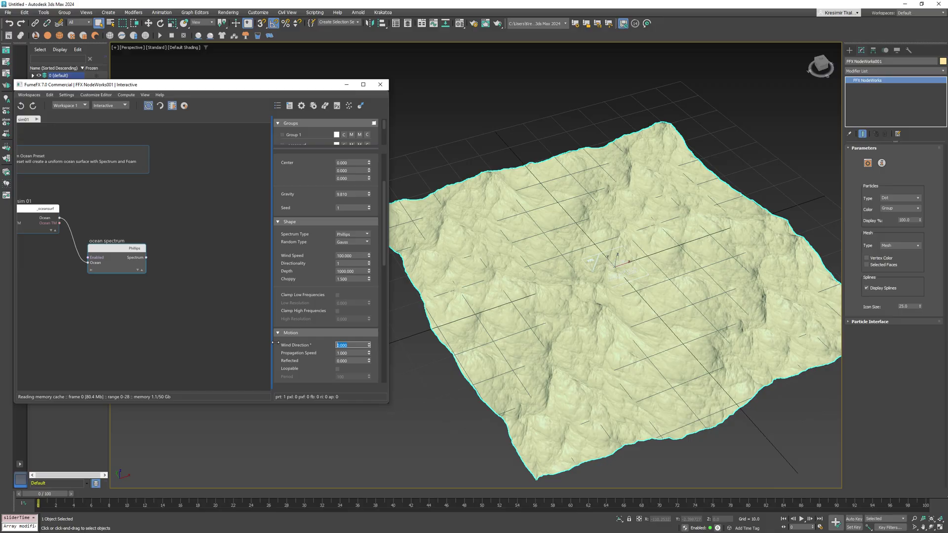
{"action": "type", "text": "180"}
{"action": "key", "text": "Return"}
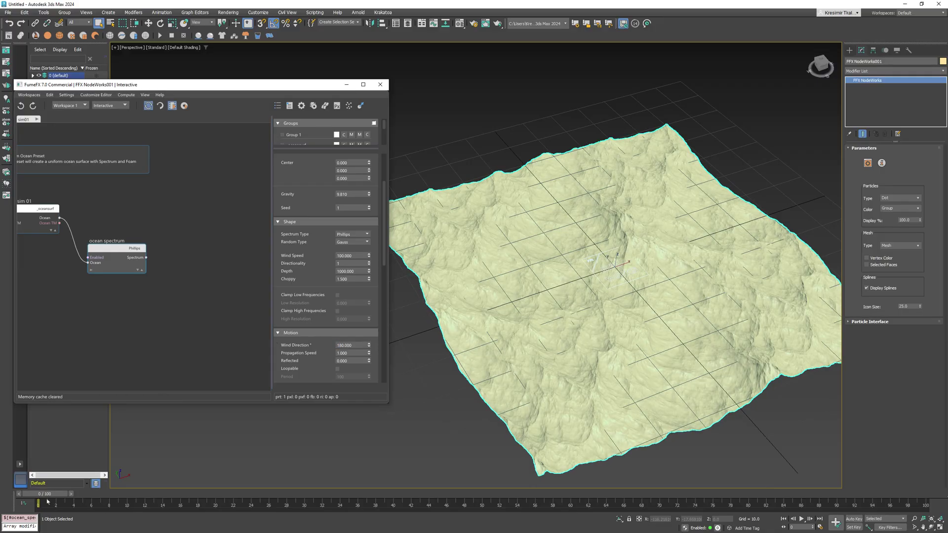
{"action": "mouse_move", "coordinate": [47, 495]}
{"action": "left_mouse_down"}
{"action": "mouse_move", "coordinate": [256, 494]}
{"action": "mouse_move", "coordinate": [38, 495]}
{"action": "left_mouse_up"}
{"action": "key", "text": "g"}
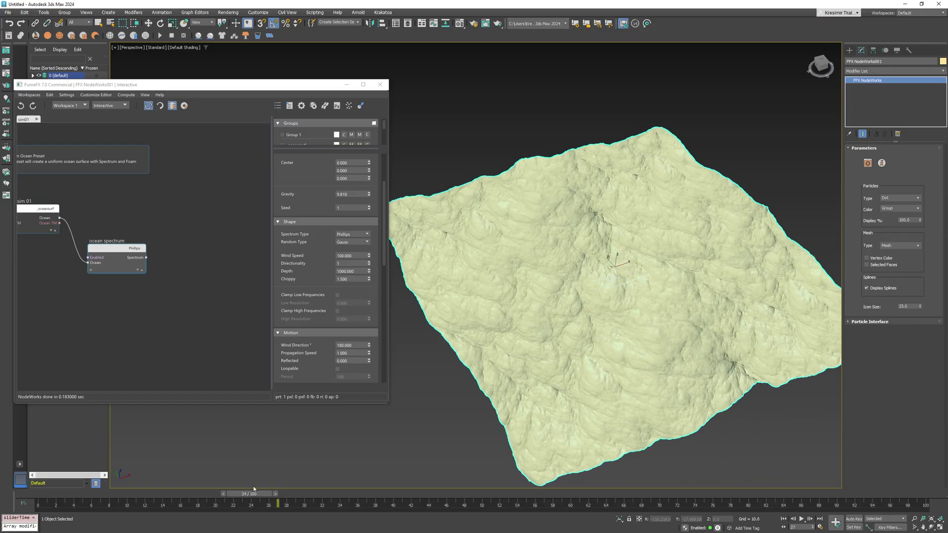
- Add an Ocean Foam & Spray node fed by the ocean spectrum, preview its foam, and place the node closer to the spectrum node
{"action": "left_click", "coordinate": [167, 269]}
{"action": "right_click", "coordinate": [182, 284]}
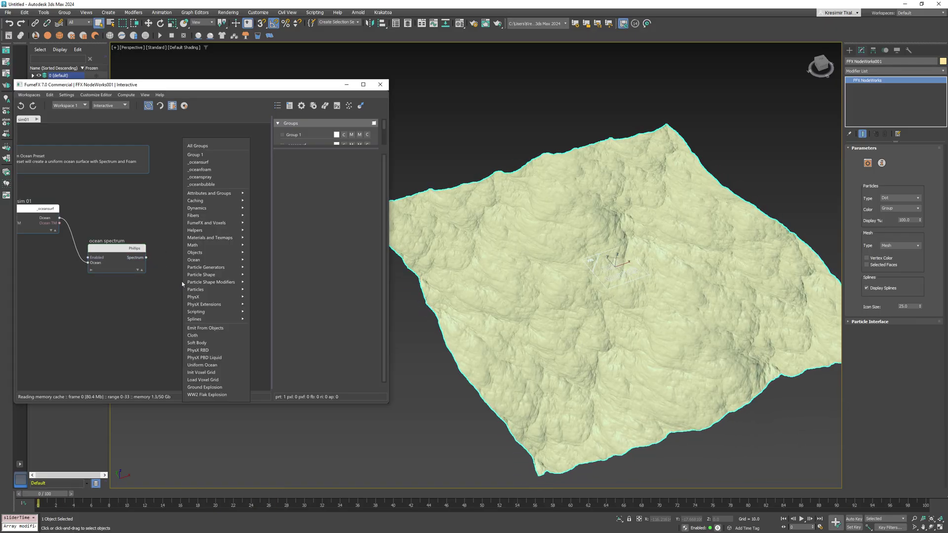
{"action": "type", "text": "foa"}
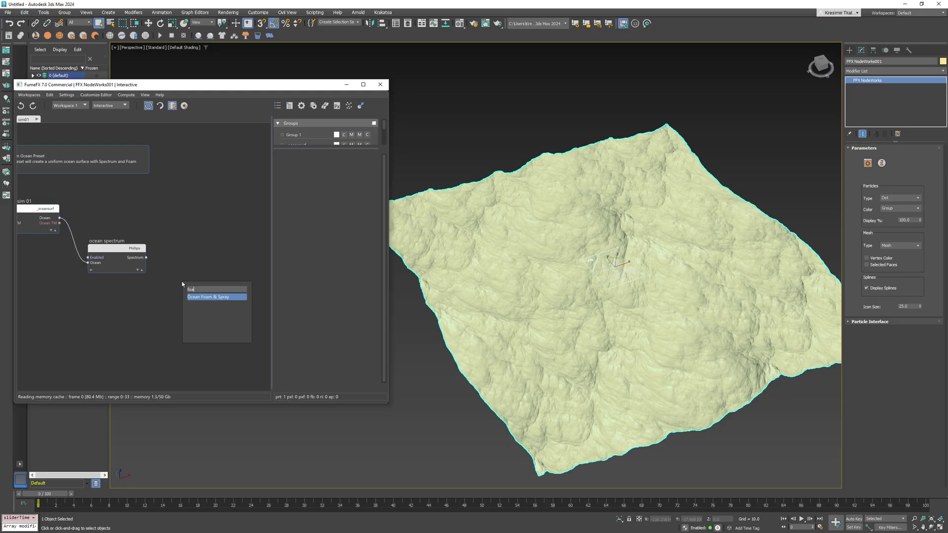
{"action": "type", "text": "m"}
{"action": "key", "text": "Return"}
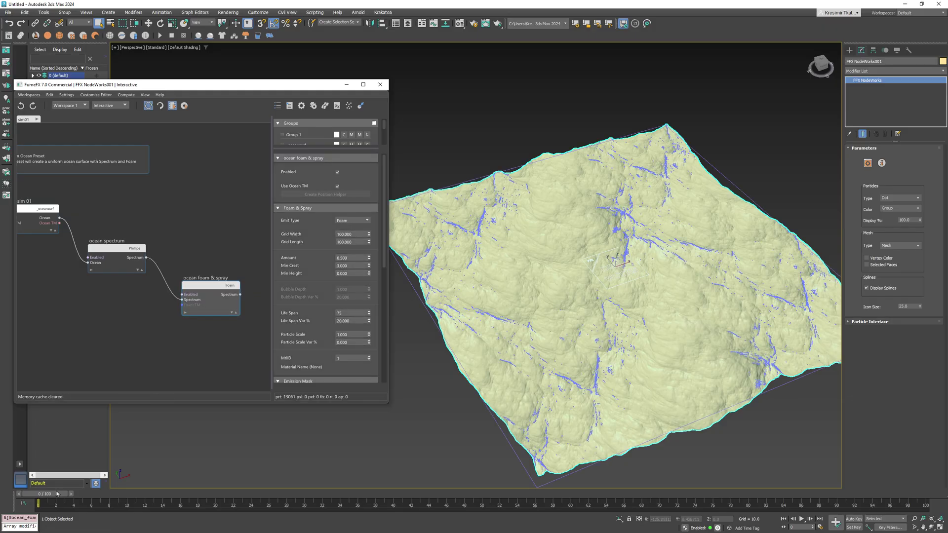
{"action": "left_click_drag", "start_coordinate": [56, 493], "coordinate": [29, 520]}
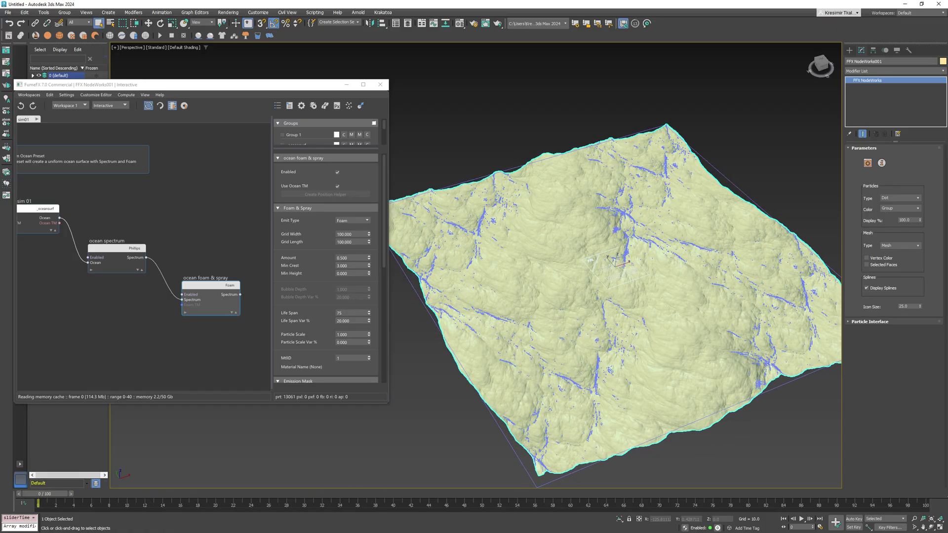
{"action": "left_click_drag", "start_coordinate": [219, 289], "coordinate": [212, 271]}
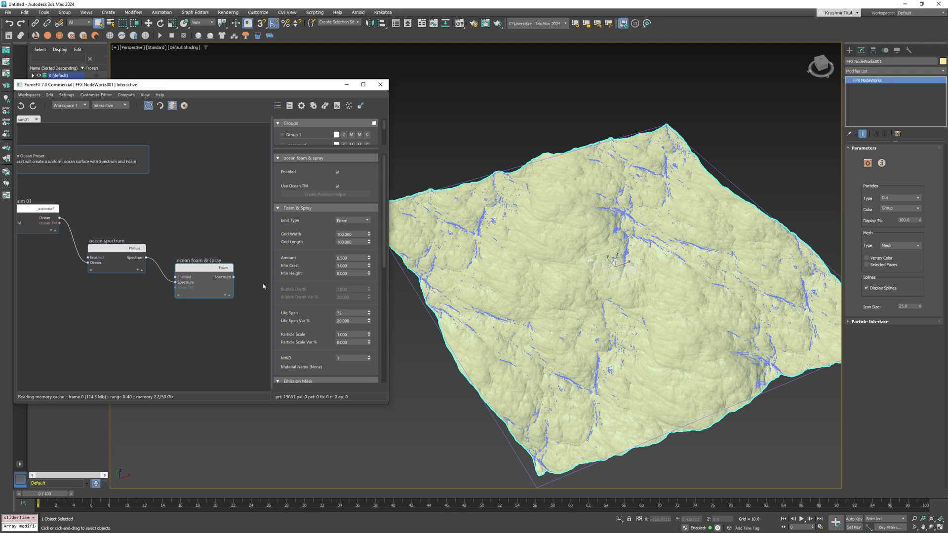
- Toggle the foam & spray node's Spawn Area display to examine the emission area's outline around the ocean
{"action": "scroll", "coordinate": [327, 331], "scroll_direction": "down", "scroll_amount": 5}
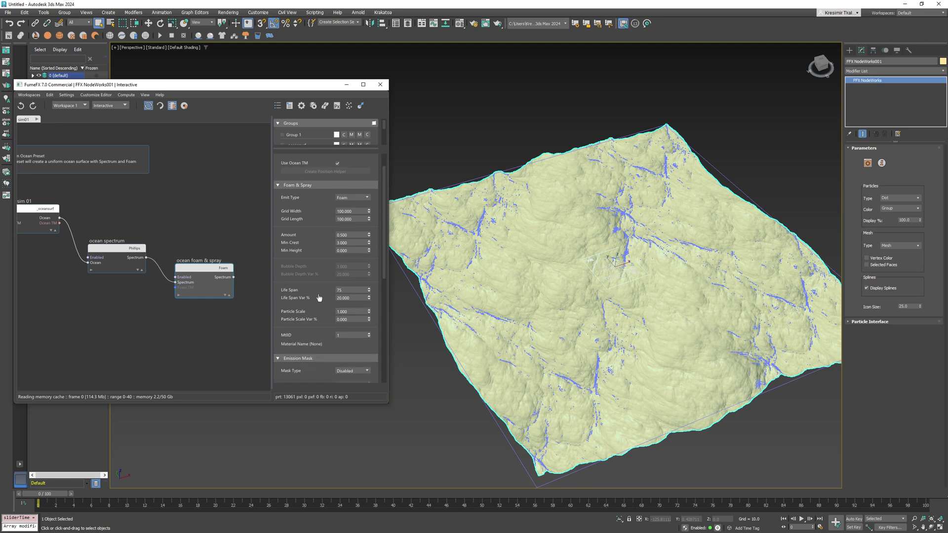
{"action": "left_click", "coordinate": [301, 233]}
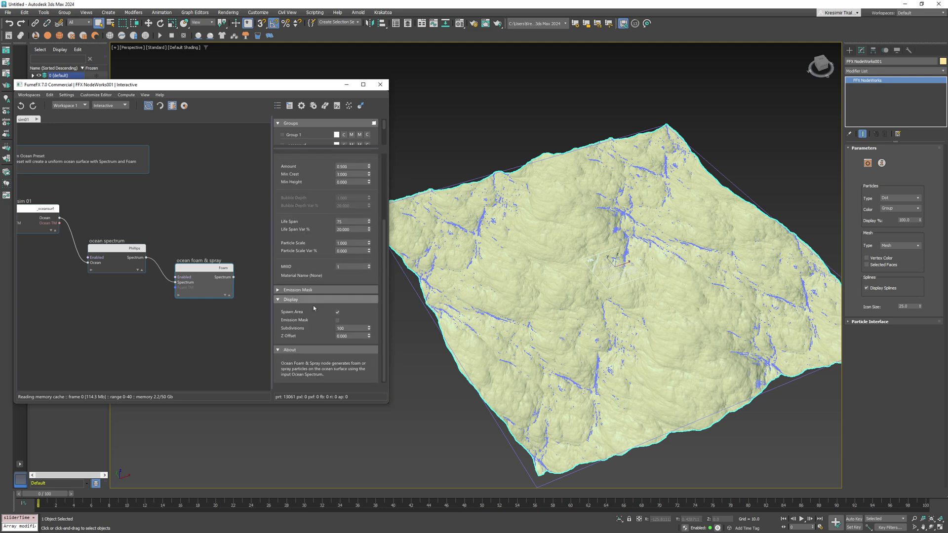
{"action": "left_click", "coordinate": [338, 312]}
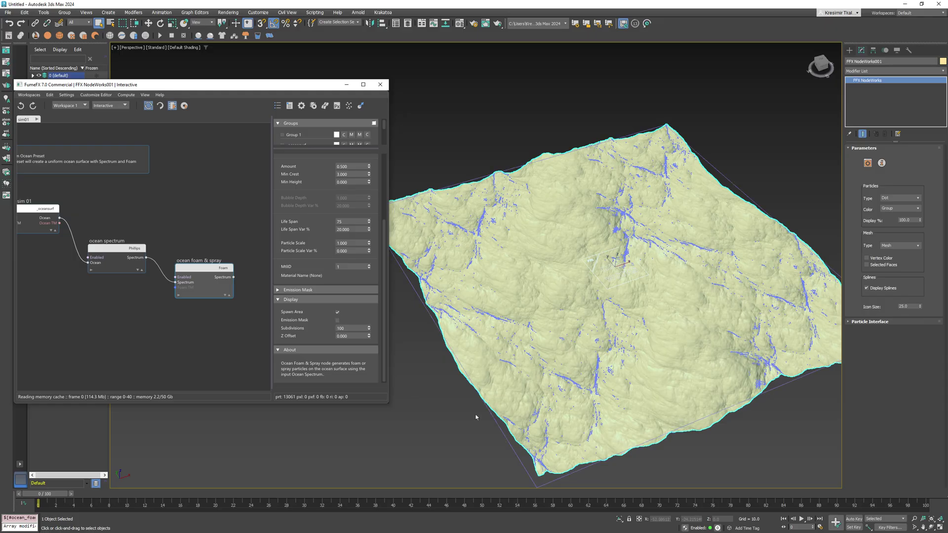
- Set the foam & spray node's Grid Width and Grid Length to 50 and preview the foam in the smaller area
{"action": "scroll", "coordinate": [310, 247], "scroll_direction": "up", "scroll_amount": 2}
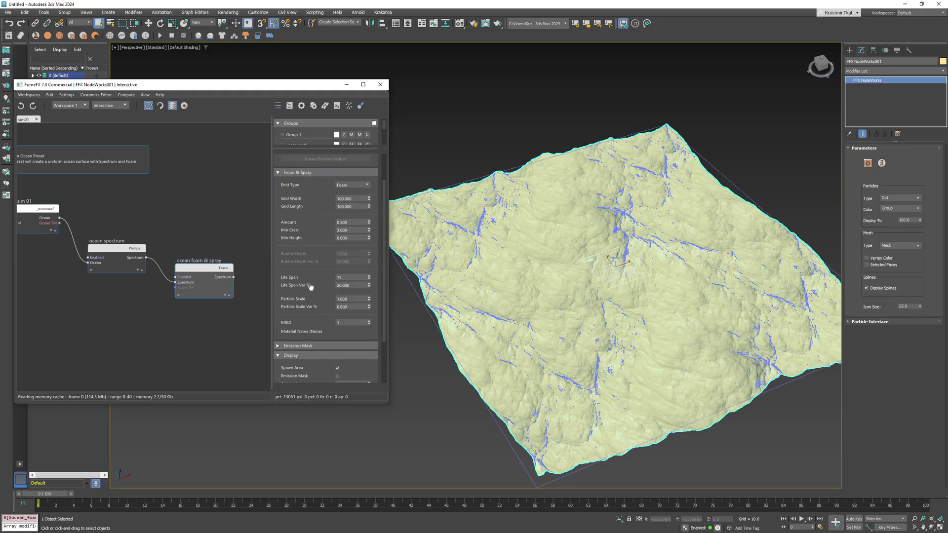
{"action": "scroll", "coordinate": [305, 262], "scroll_direction": "up", "scroll_amount": 1}
{"action": "left_click", "coordinate": [362, 234]}
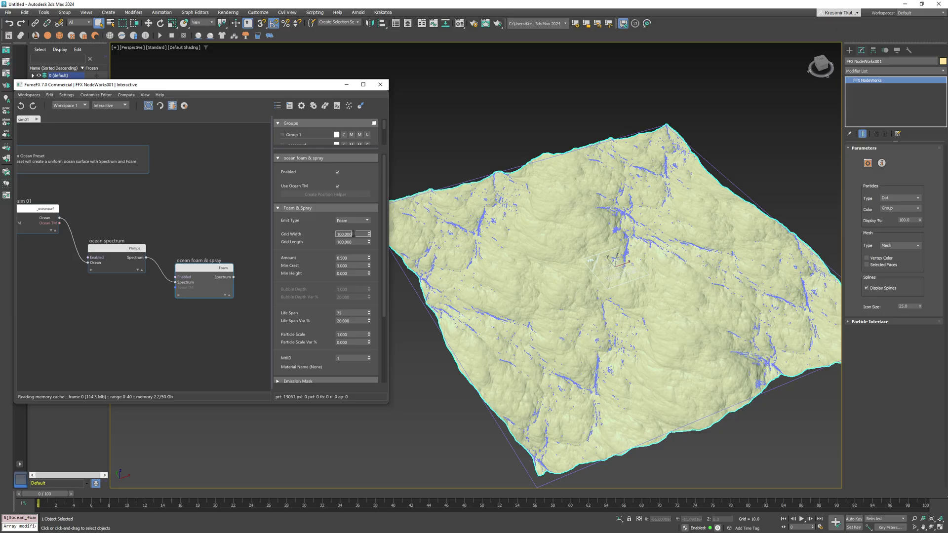
{"action": "type", "text": "50"}
{"action": "key", "text": "Tab"}
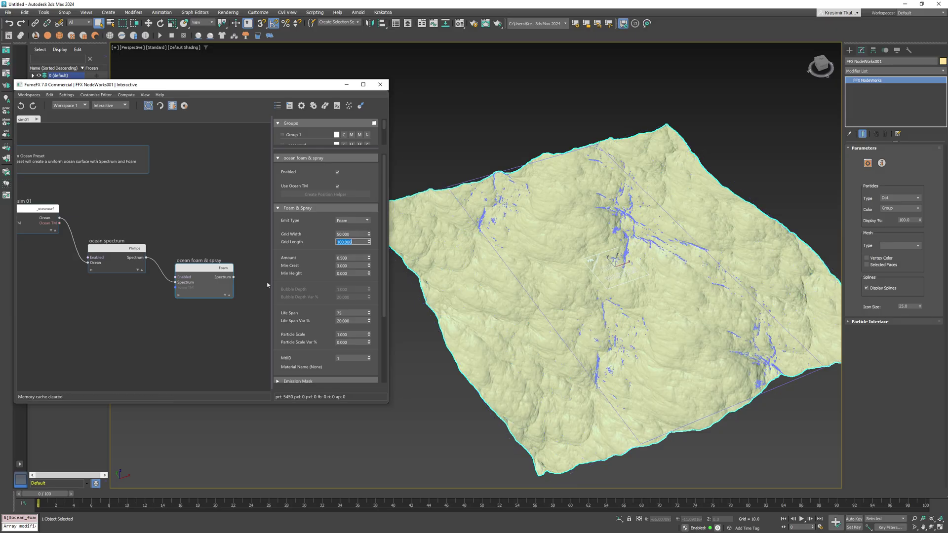
{"action": "type", "text": "50"}
{"action": "key", "text": "Return"}
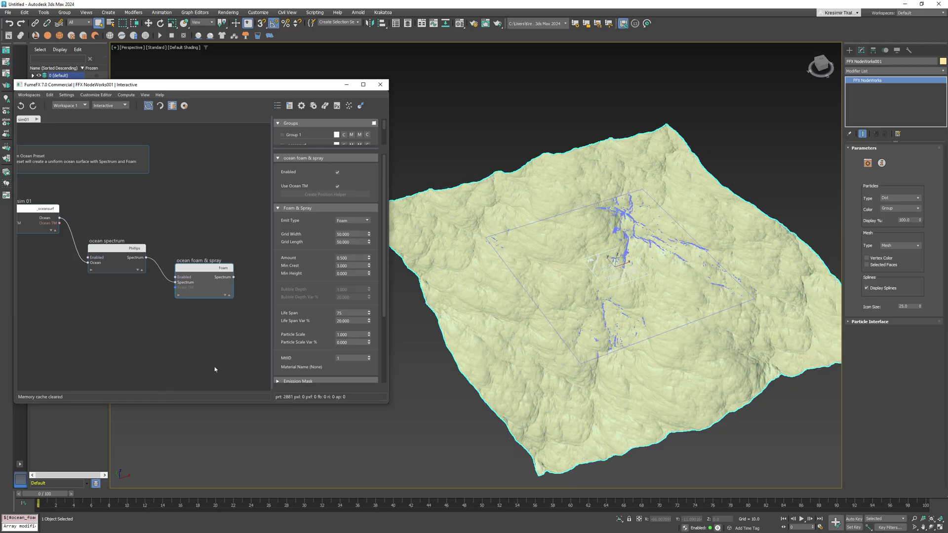
{"action": "left_click_drag", "start_coordinate": [67, 503], "coordinate": [37, 518]}
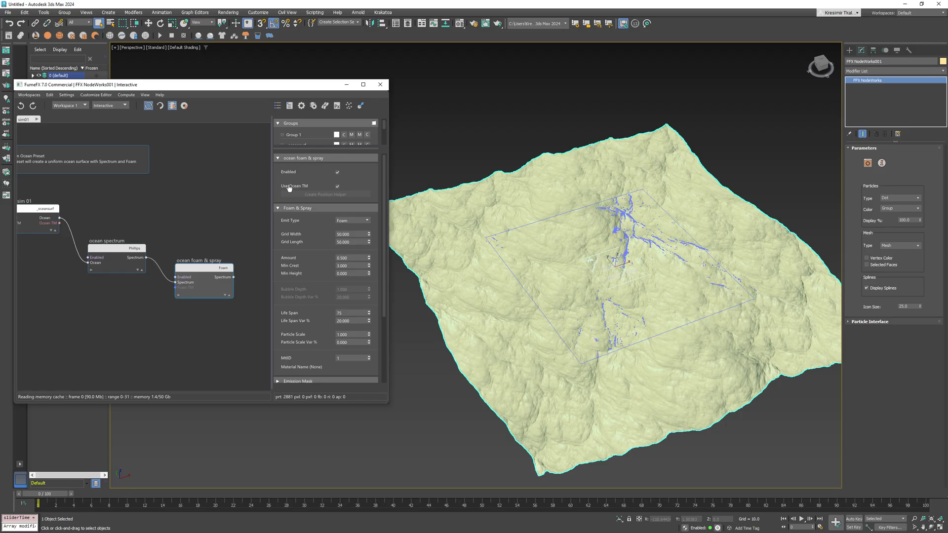
- Turn off Use Ocean TM on the foam & spray node, create a position helper and move it about -22 units in X
{"action": "left_click", "coordinate": [337, 187]}
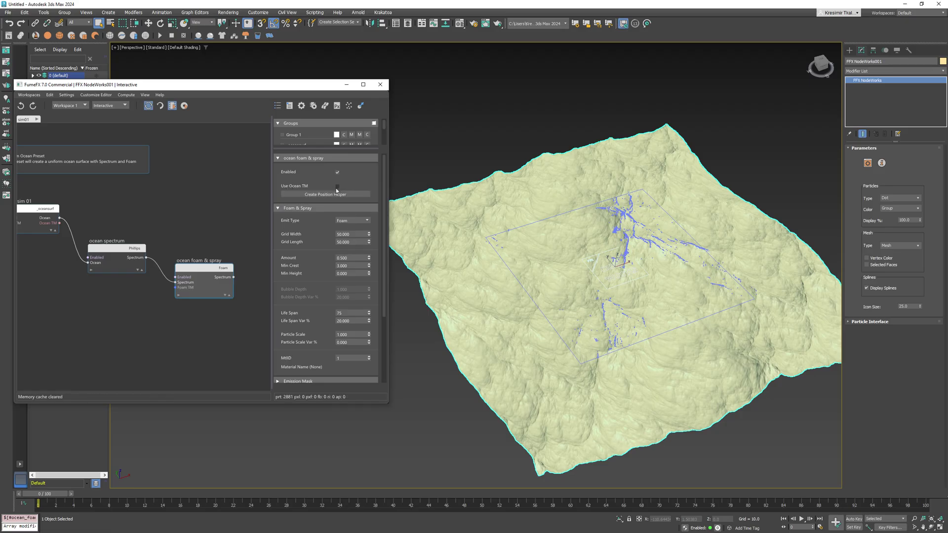
{"action": "left_click", "coordinate": [326, 194]}
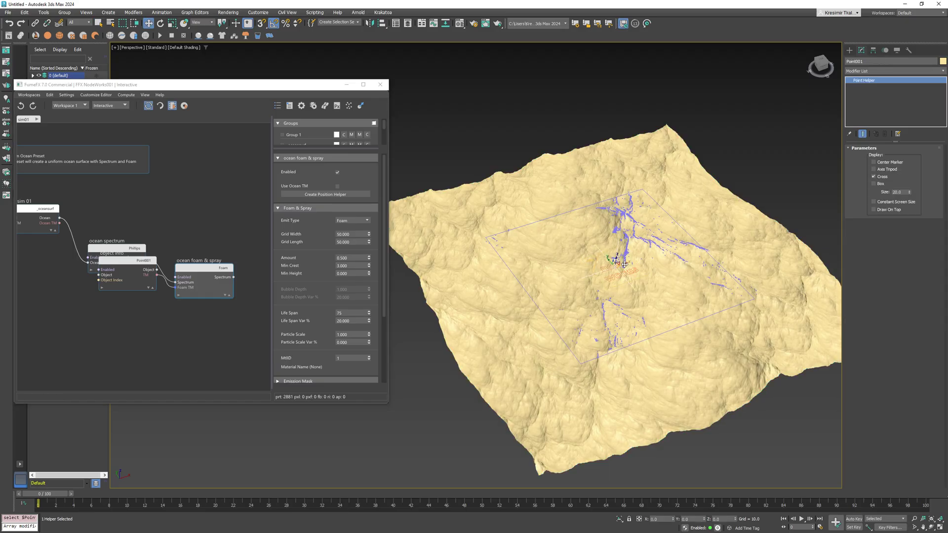
{"action": "left_click_drag", "start_coordinate": [618, 264], "coordinate": [541, 285]}
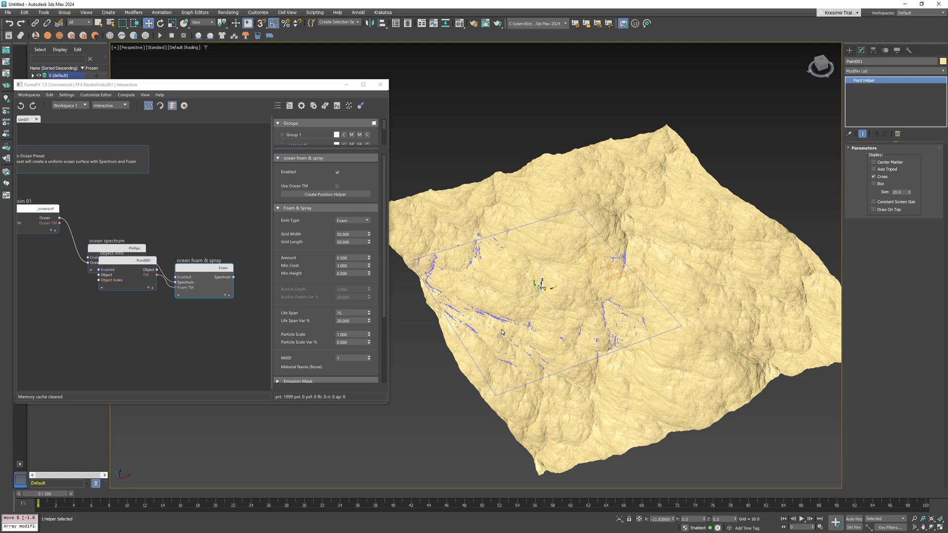
- Delete the position helper's object info node and reselect the foam & spray node, which uses the ocean's own transform
{"action": "left_click", "coordinate": [128, 267]}
{"action": "key", "text": "Delete"}
{"action": "left_click", "coordinate": [199, 265]}
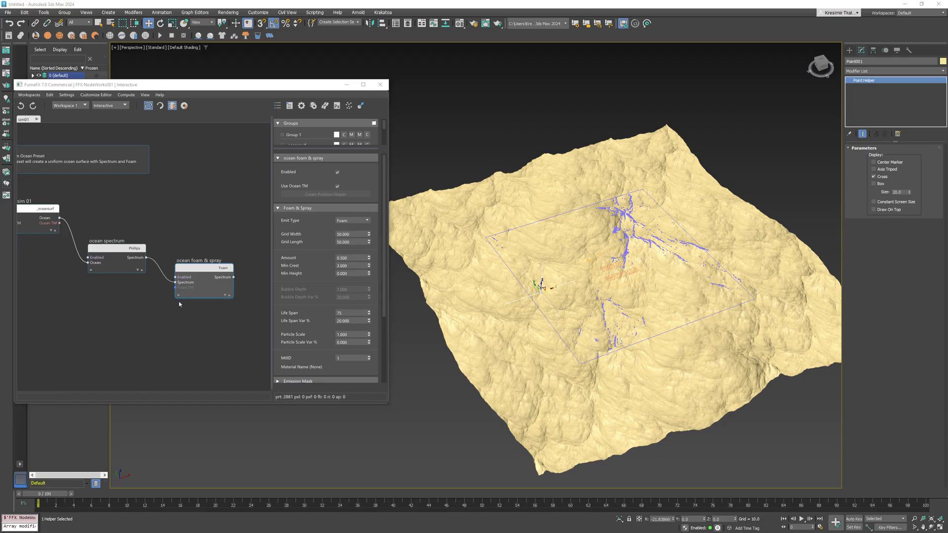
- Set the foam & spray node's Grid Width and Grid Length to 100 and preview the foam at frame 100
{"action": "double_click", "coordinate": [362, 234]}
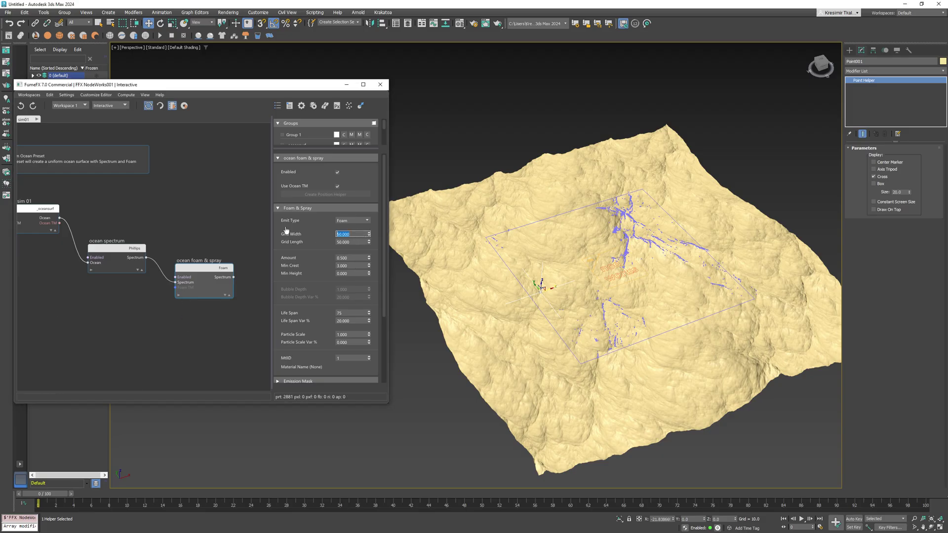
{"action": "type", "text": "100"}
{"action": "key", "text": "Tab"}
{"action": "type", "text": "100"}
{"action": "key", "text": "Return"}
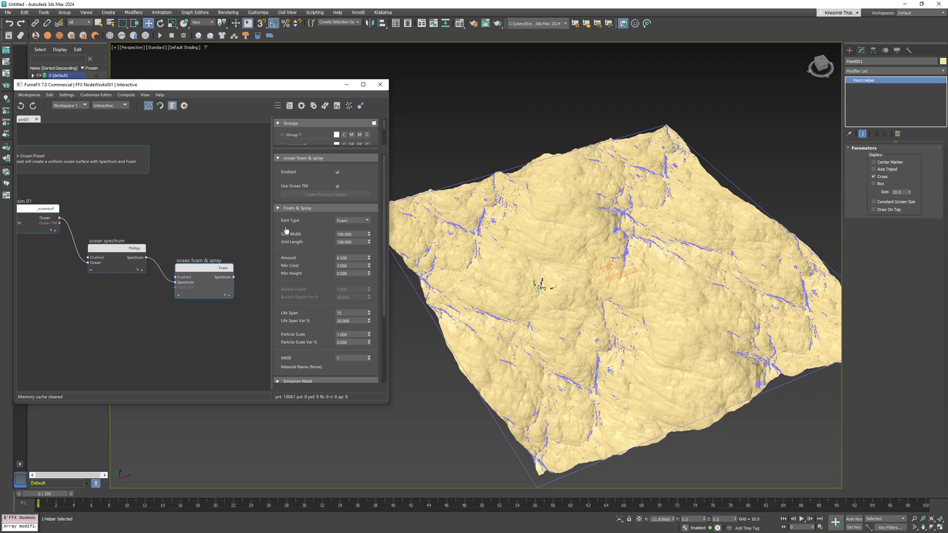
{"action": "left_click", "coordinate": [819, 520]}
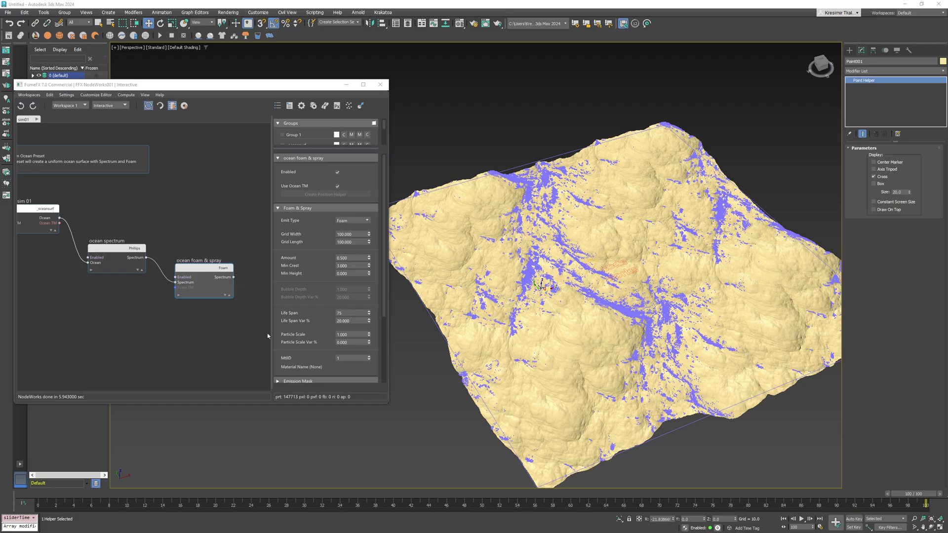
- Set the foam & spray node's Amount to 2 and preview the foam at frame 9
{"action": "left_click", "coordinate": [358, 258]}
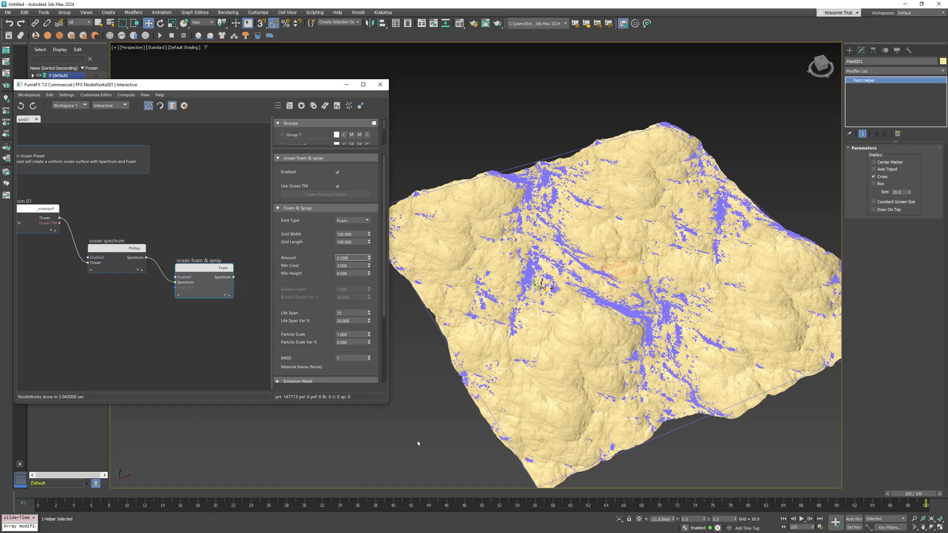
{"action": "left_click_drag", "start_coordinate": [408, 494], "coordinate": [123, 502]}
{"action": "key", "text": "w"}
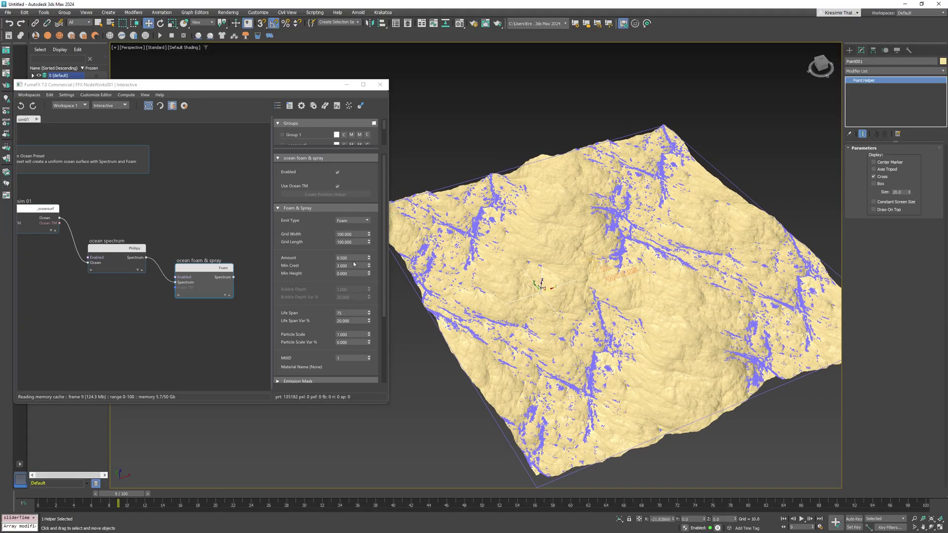
{"action": "double_click", "coordinate": [354, 258]}
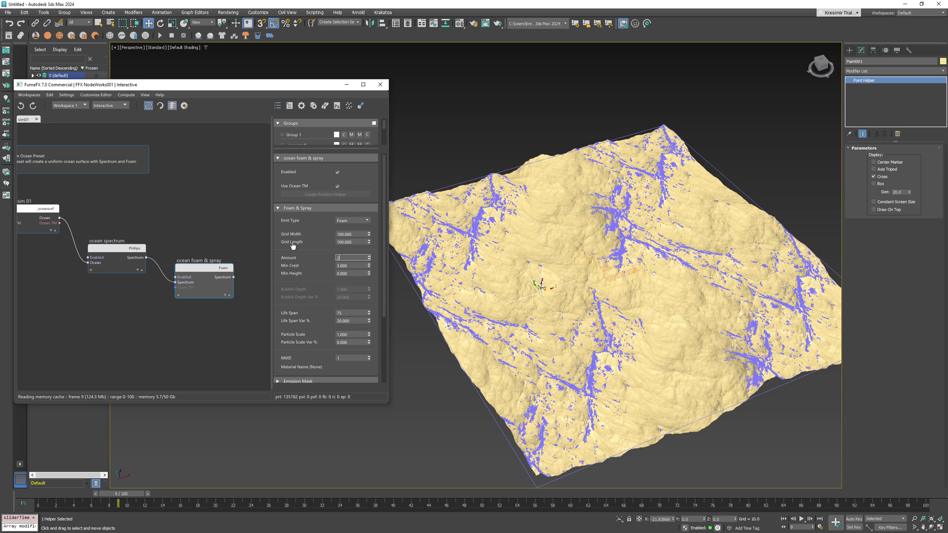
{"action": "type", "text": "2"}
{"action": "key", "text": "Return"}
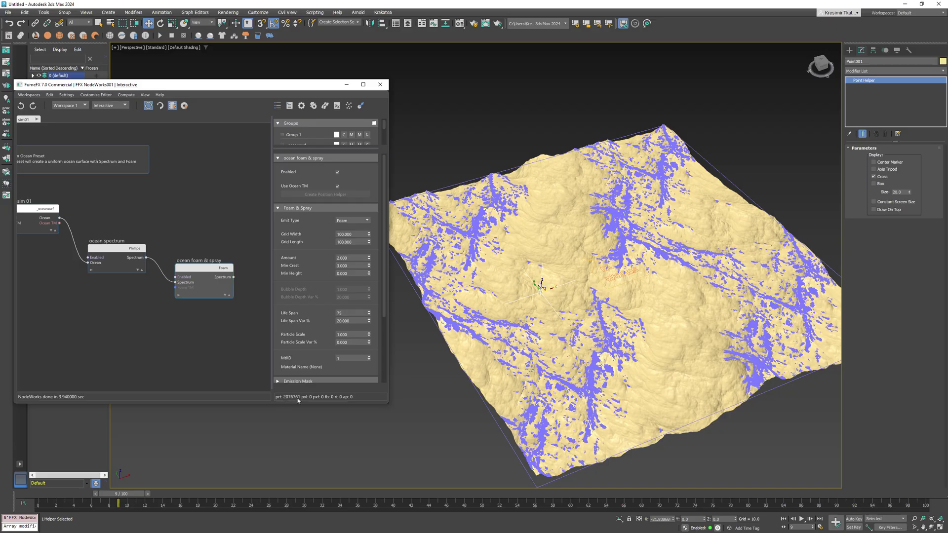
- Set the foam Amount back to 0.5
{"action": "left_click", "coordinate": [349, 258]}
{"action": "type", "text": "0.5"}
{"action": "key", "text": "Return"}
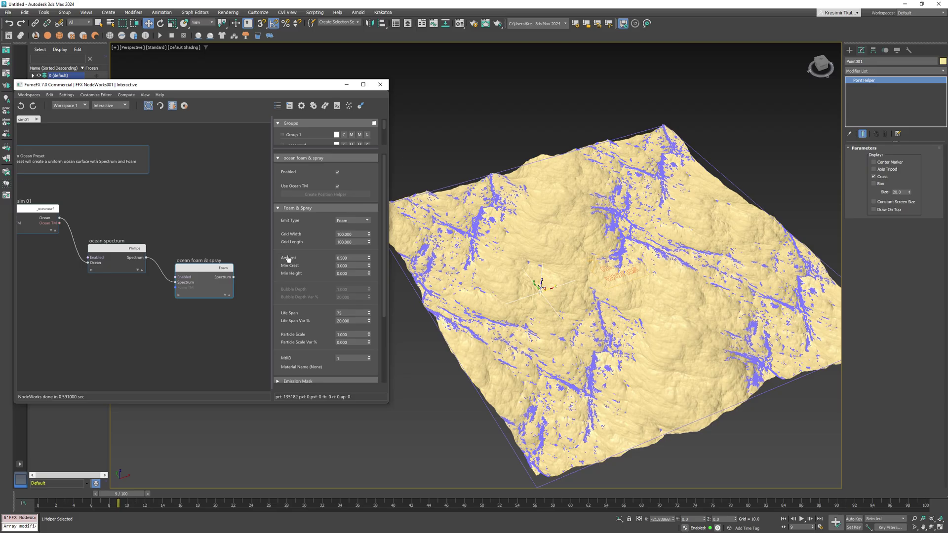
- Set the foam & spray node's Min Crest to 1 and preview the foam back to frame 0
{"action": "left_click_drag", "start_coordinate": [303, 273], "coordinate": [304, 272]}
{"action": "scroll", "coordinate": [304, 275], "scroll_direction": "down", "scroll_amount": 2}
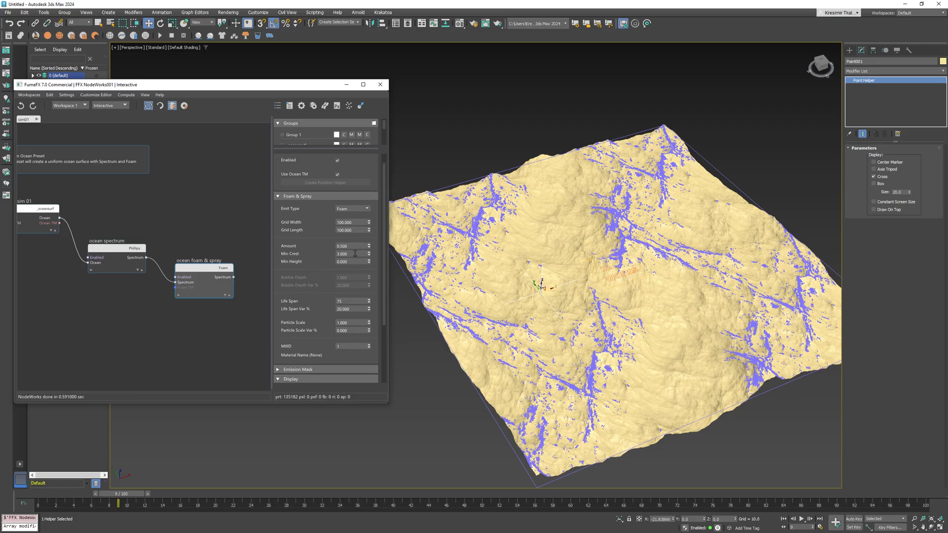
{"action": "left_click", "coordinate": [351, 254]}
{"action": "type", "text": "1"}
{"action": "key", "text": "Return"}
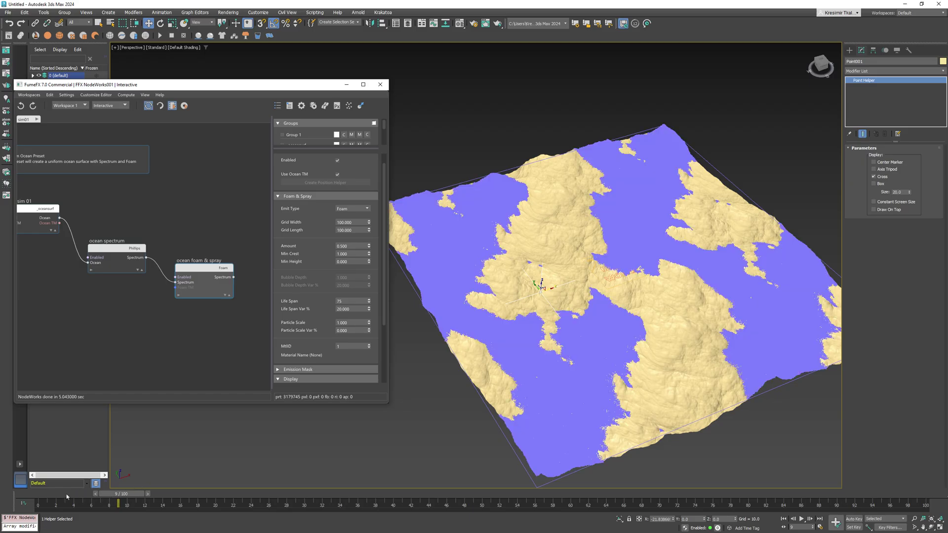
{"action": "left_click", "coordinate": [67, 496]}
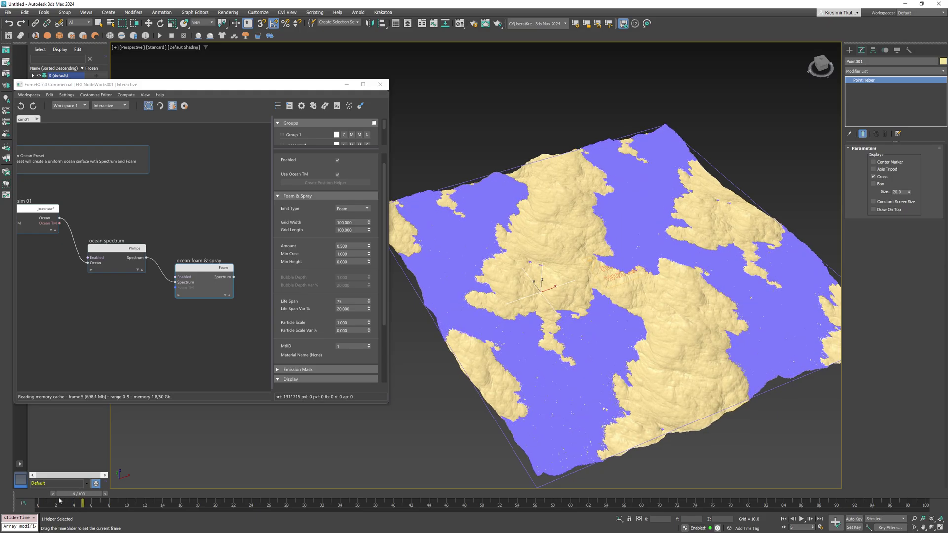
{"action": "left_click_drag", "start_coordinate": [59, 496], "coordinate": [24, 496]}
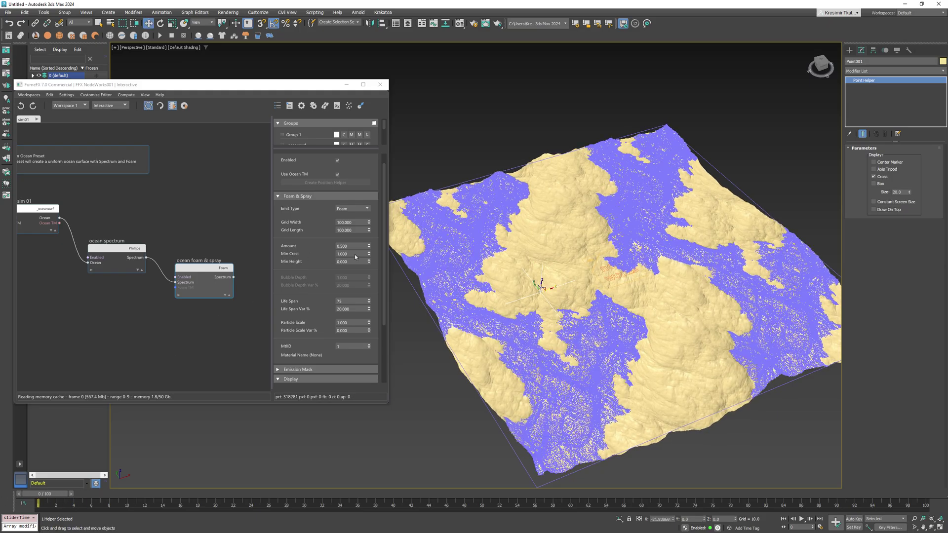
- Set the foam & spray node's Min Crest back to 3
{"action": "left_click_drag", "start_coordinate": [355, 255], "coordinate": [327, 255]}
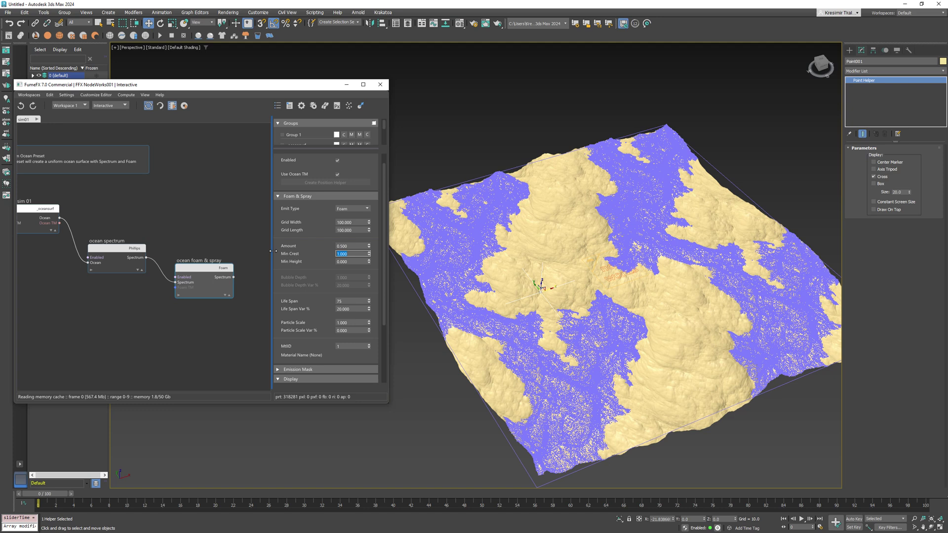
{"action": "type", "text": "3"}
{"action": "key", "text": "Return"}
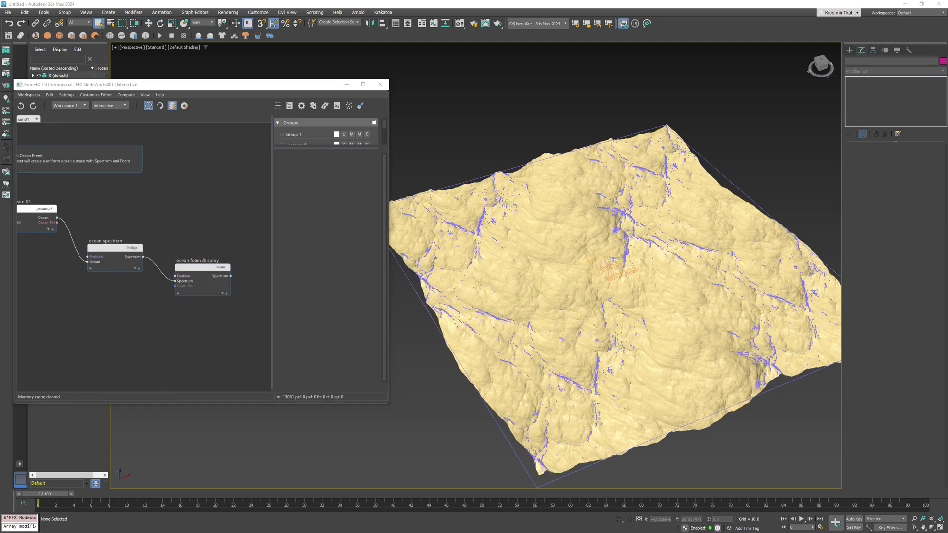
- Look through the ocean node's parameters, reset the ocean spectrum's Choppy to 0 and preview the foam on the timeline
{"action": "left_click", "coordinate": [49, 226]}
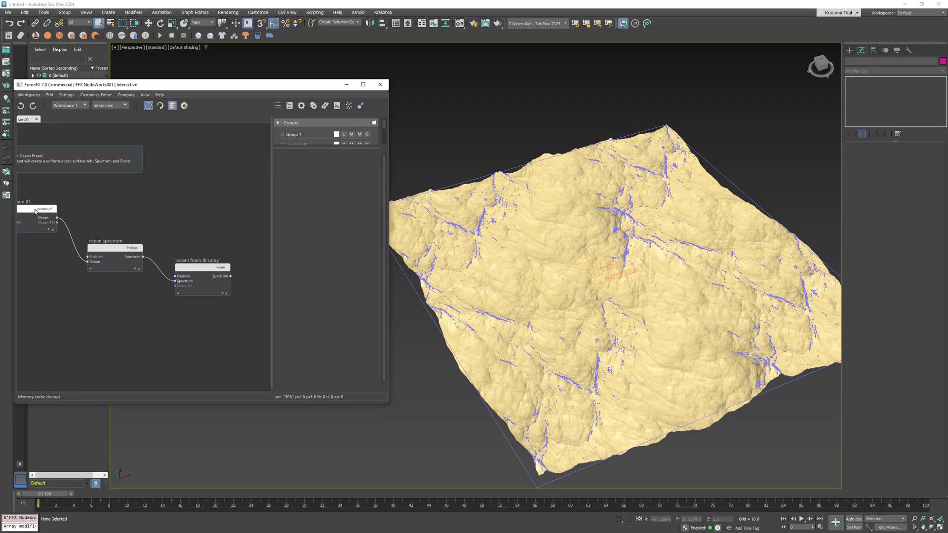
{"action": "scroll", "coordinate": [316, 360], "scroll_direction": "down", "scroll_amount": 10}
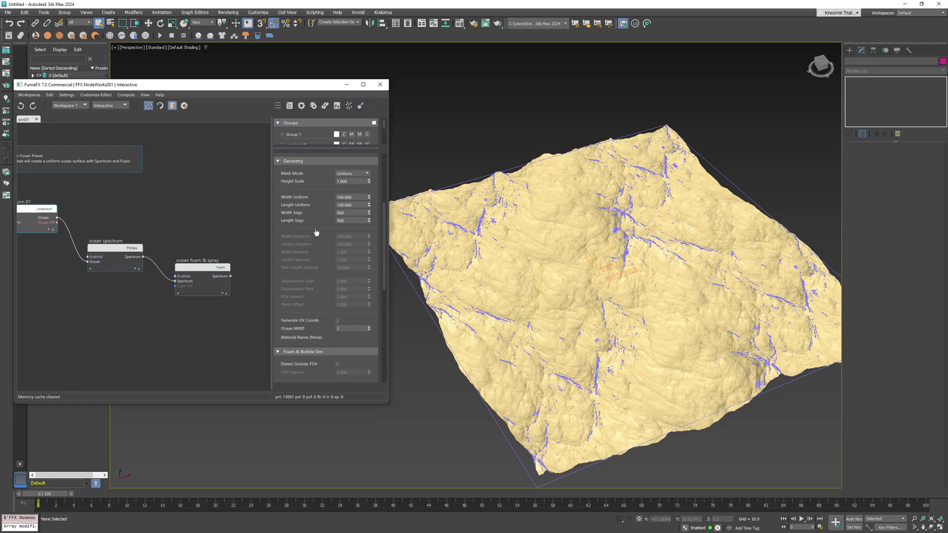
{"action": "scroll", "coordinate": [312, 209], "scroll_direction": "down", "scroll_amount": 1}
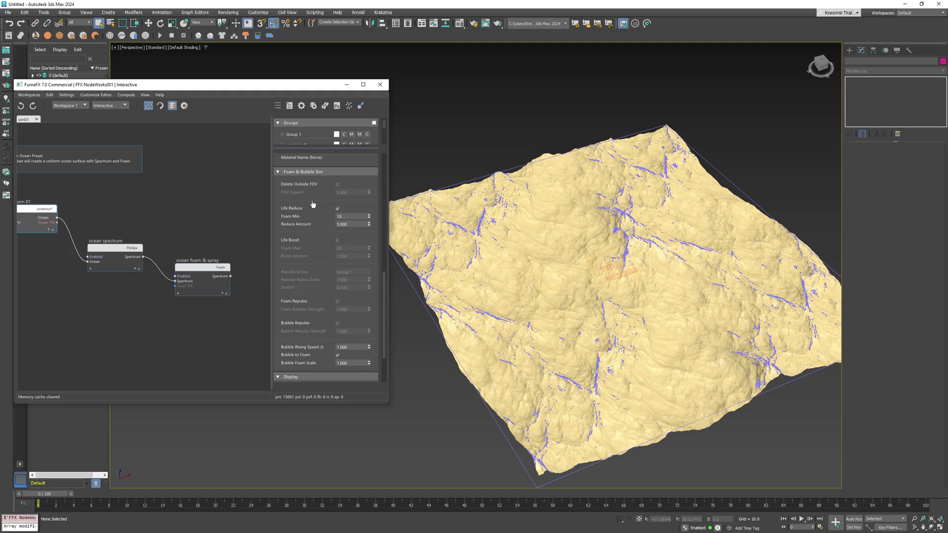
{"action": "left_click", "coordinate": [125, 254]}
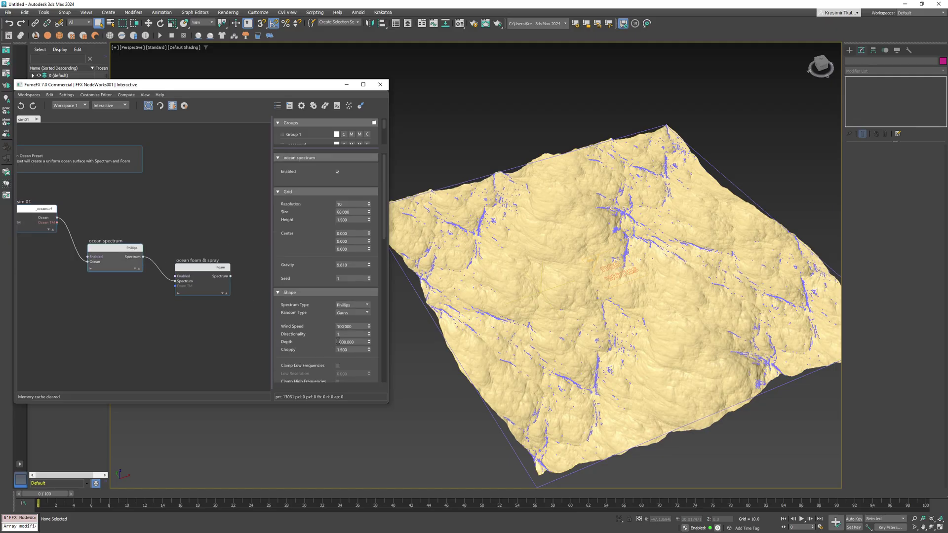
{"action": "right_click", "coordinate": [368, 350]}
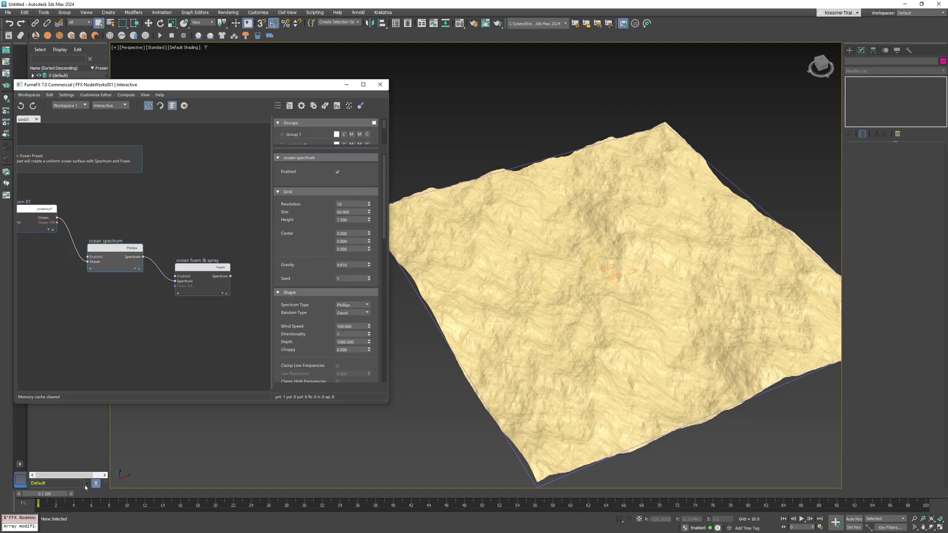
{"action": "left_click_drag", "start_coordinate": [56, 496], "coordinate": [30, 496]}
{"action": "key", "text": "q"}
- Set the ocean spectrum's Choppy to 0.1 and preview the foam on the timeline
{"action": "left_click_drag", "start_coordinate": [353, 349], "coordinate": [322, 350]}
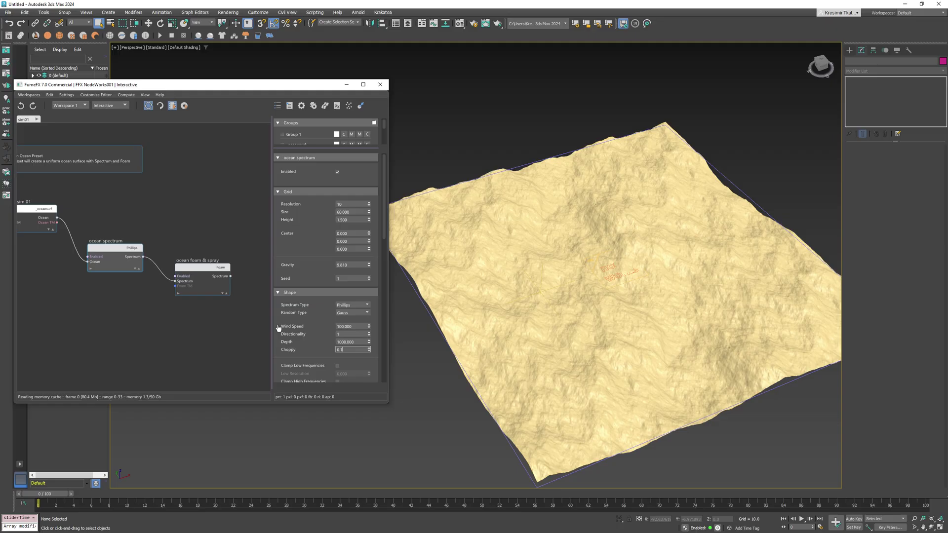
{"action": "type", "text": "0.1"}
{"action": "key", "text": "Return"}
{"action": "left_click_drag", "start_coordinate": [50, 500], "coordinate": [26, 519]}
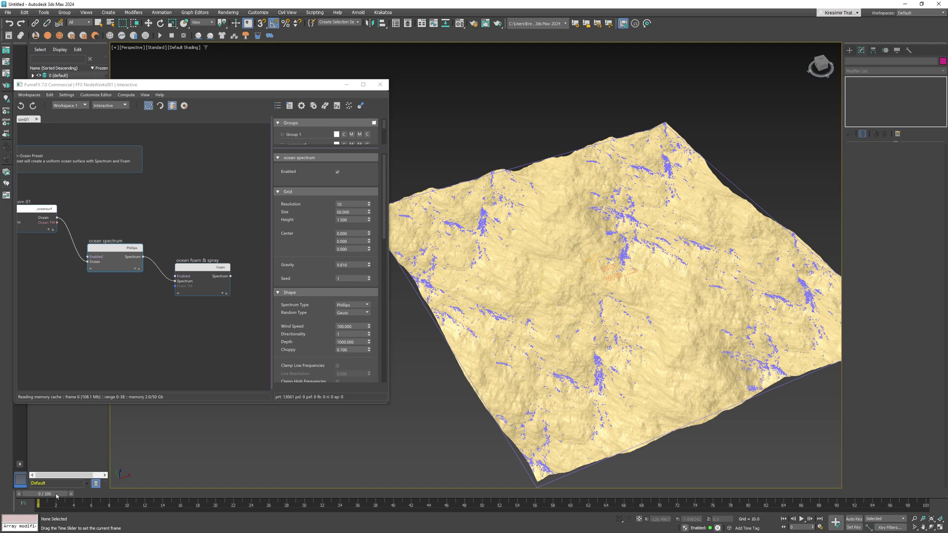
- Set the foam & spray node's Min Height to 1 and preview the foam on the timeline
{"action": "left_click", "coordinate": [197, 267]}
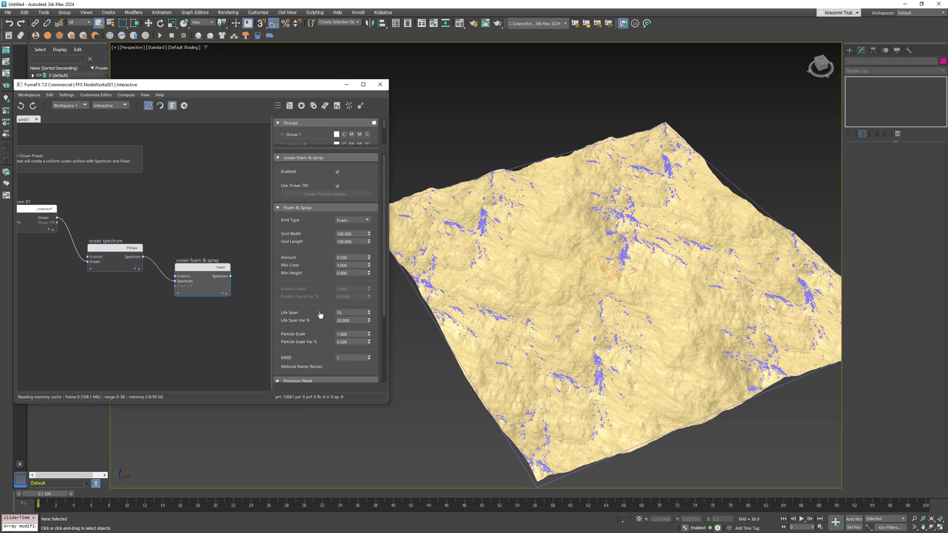
{"action": "double_click", "coordinate": [355, 273]}
{"action": "type", "text": "1"}
{"action": "key", "text": "Return"}
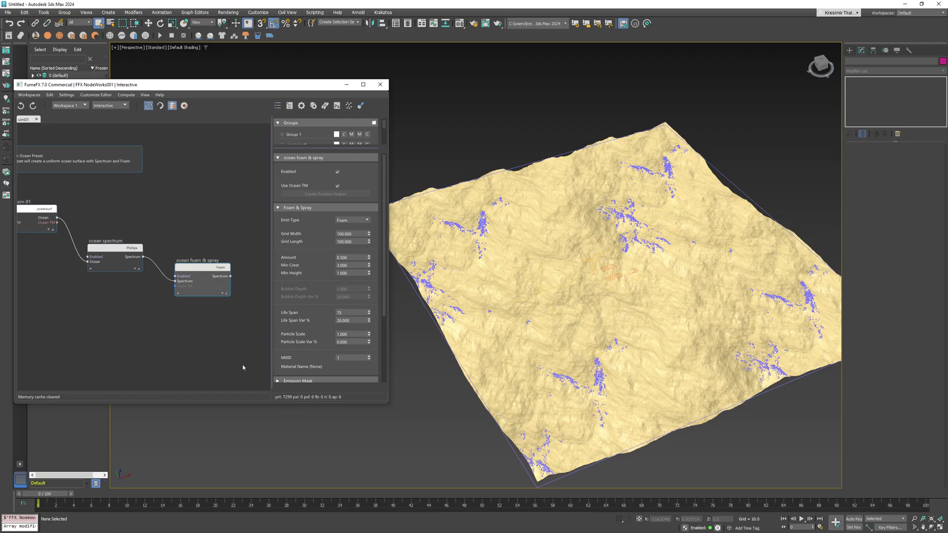
{"action": "left_click_drag", "start_coordinate": [64, 497], "coordinate": [45, 499]}
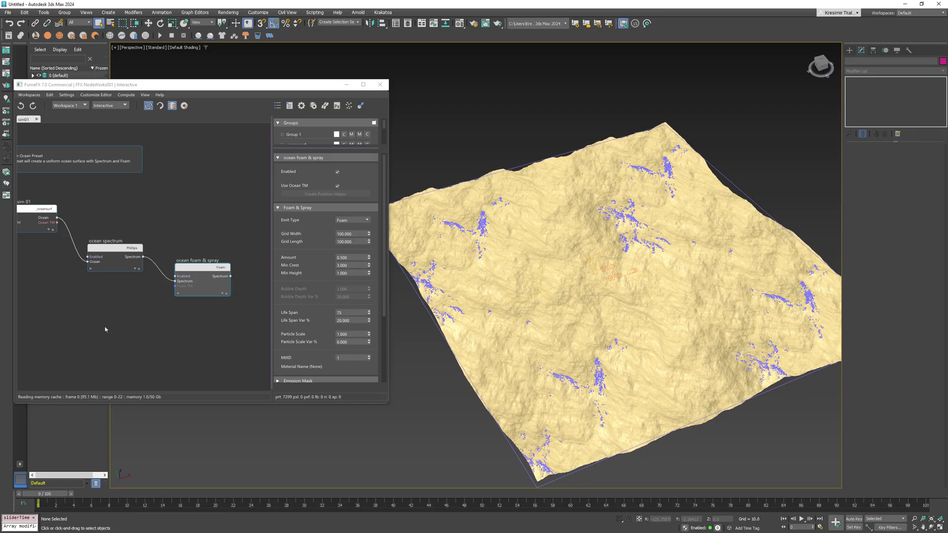
- Set the ocean spectrum's Choppy back to 1.5 and preview the foam at frame 8
{"action": "left_click", "coordinate": [122, 249]}
{"action": "scroll", "coordinate": [330, 346], "scroll_direction": "down", "scroll_amount": 1}
{"action": "left_click_drag", "start_coordinate": [347, 333], "coordinate": [312, 332]}
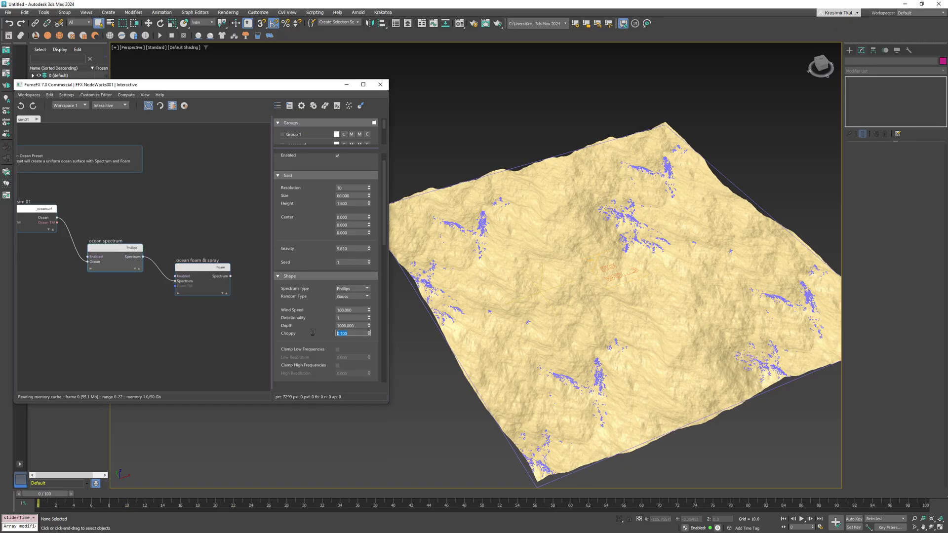
{"action": "type", "text": "1.5"}
{"action": "key", "text": "Return"}
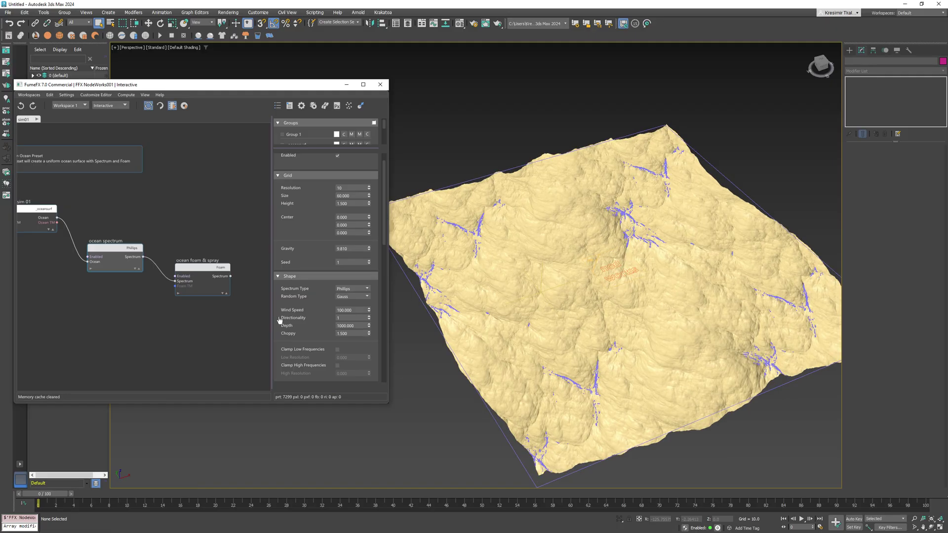
{"action": "left_click_drag", "start_coordinate": [55, 493], "coordinate": [124, 495]}
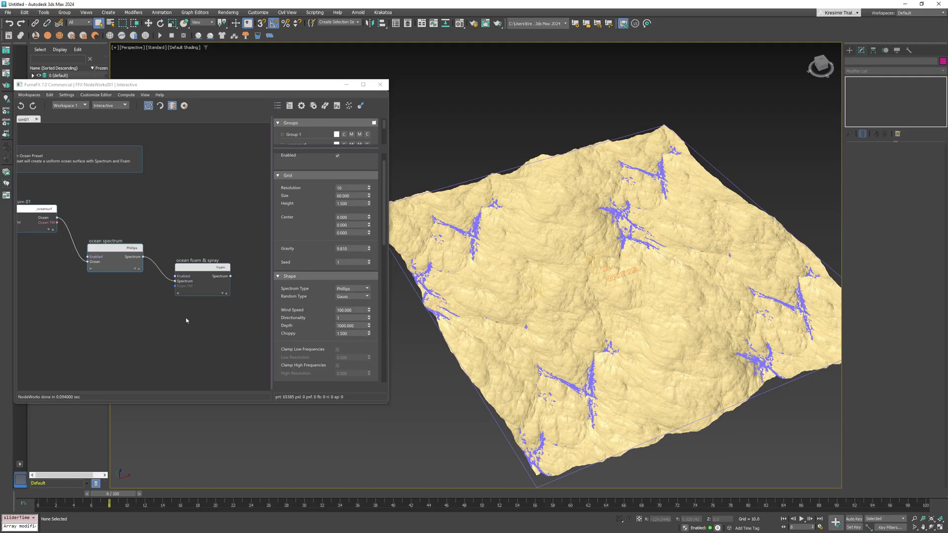
- Examine the foam & spray node's parameters and preview the foam up close at frame 58
{"action": "left_click", "coordinate": [199, 272]}
{"action": "scroll", "coordinate": [316, 338], "scroll_direction": "down", "scroll_amount": 3}
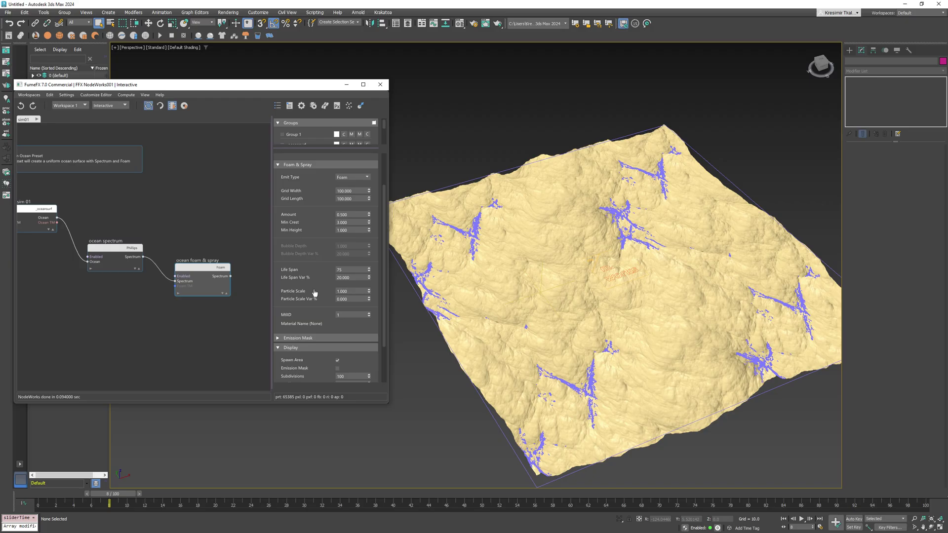
{"action": "left_click_drag", "start_coordinate": [113, 494], "coordinate": [552, 504]}
{"action": "scroll", "coordinate": [596, 405], "scroll_direction": "up", "scroll_amount": 5}
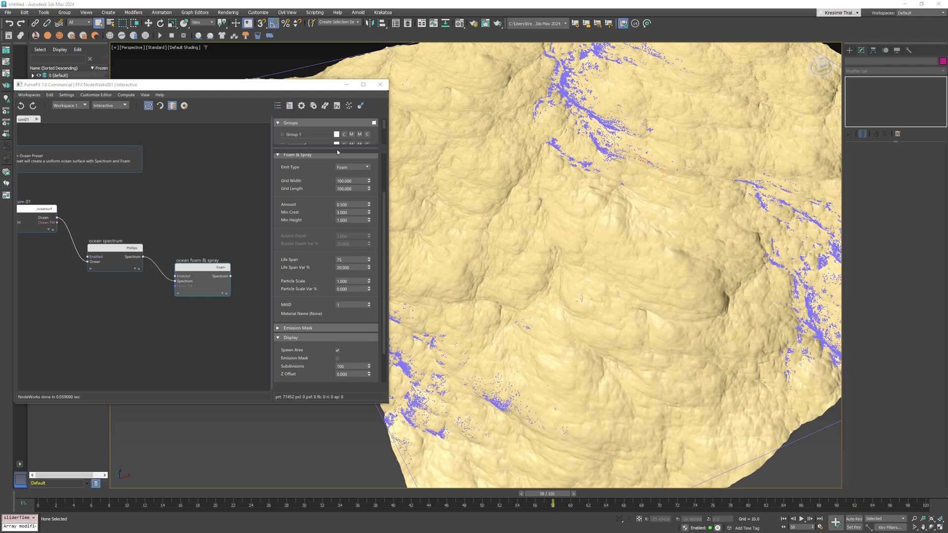
- Change the ocean object's color to blue
{"action": "mouse_move", "coordinate": [337, 149]}
{"action": "left_mouse_down"}
{"action": "mouse_move", "coordinate": [346, 206]}
{"action": "mouse_move", "coordinate": [432, 212]}
{"action": "left_mouse_up"}
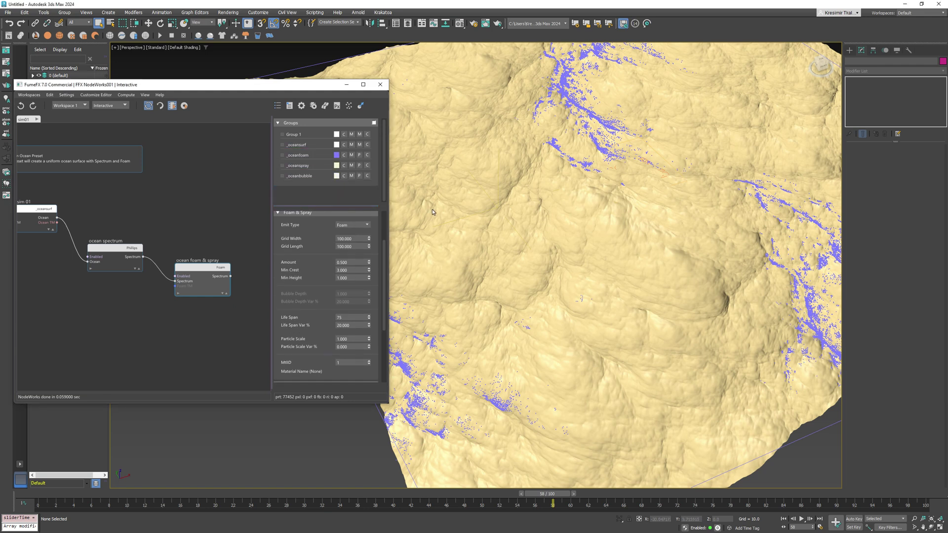
{"action": "left_click", "coordinate": [669, 169]}
{"action": "left_click", "coordinate": [943, 61]}
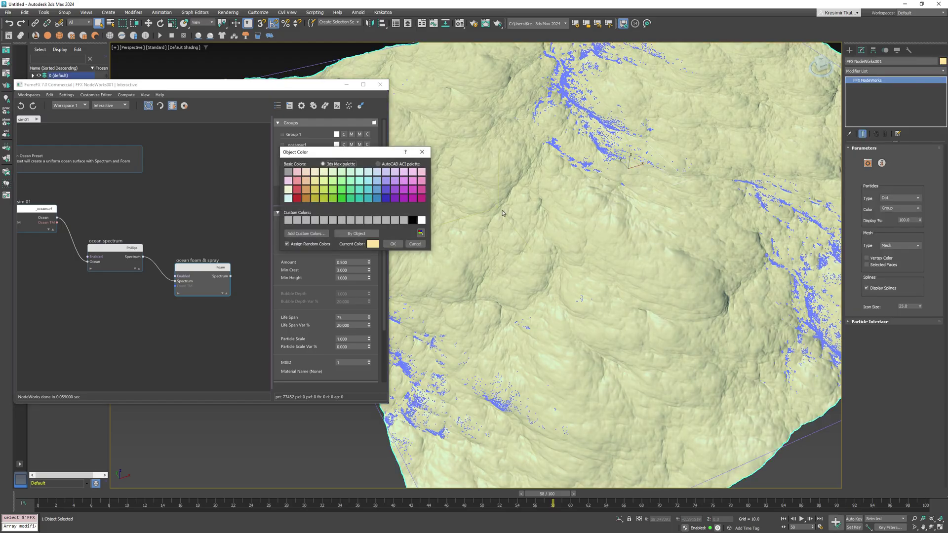
{"action": "left_click", "coordinate": [386, 188]}
{"action": "left_click", "coordinate": [392, 244]}
- Set the _oceanfoam particle group's color to white
{"action": "left_click", "coordinate": [336, 155]}
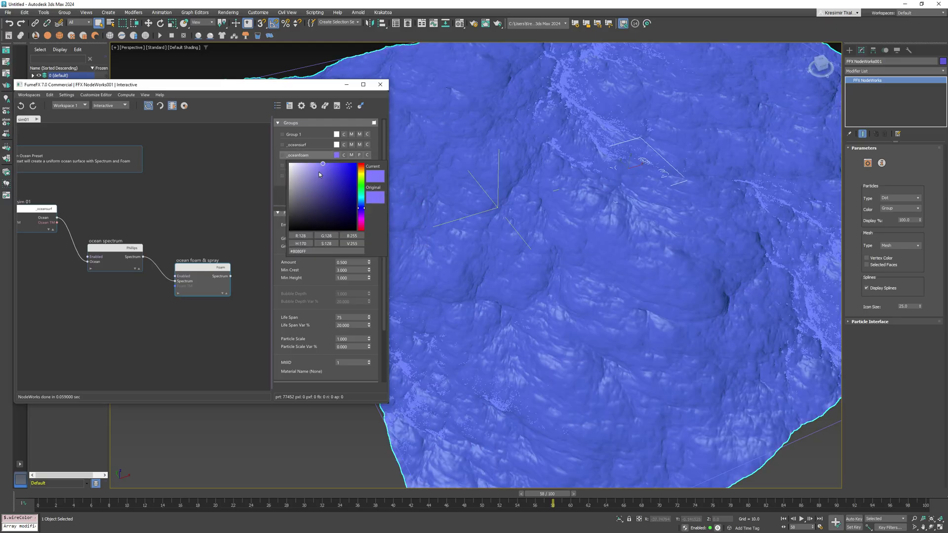
{"action": "left_click_drag", "start_coordinate": [316, 172], "coordinate": [271, 161]}
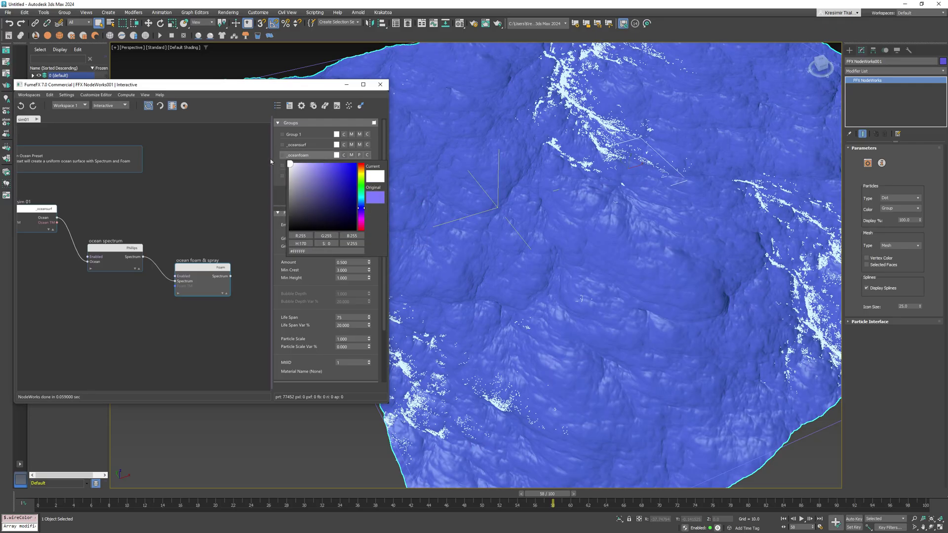
{"action": "left_click", "coordinate": [243, 307]}
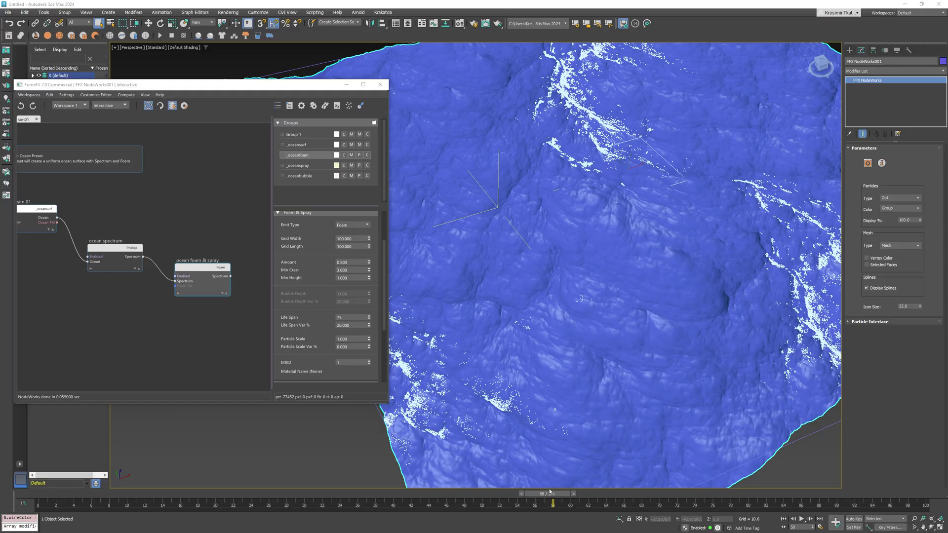
- Show the ocean sim node's Foam & Bubble Sim settings and preview the foam from above over the first 29 frames
{"action": "left_click_drag", "start_coordinate": [550, 491], "coordinate": [376, 503]}
{"action": "left_click_drag", "start_coordinate": [42, 217], "coordinate": [42, 222]}
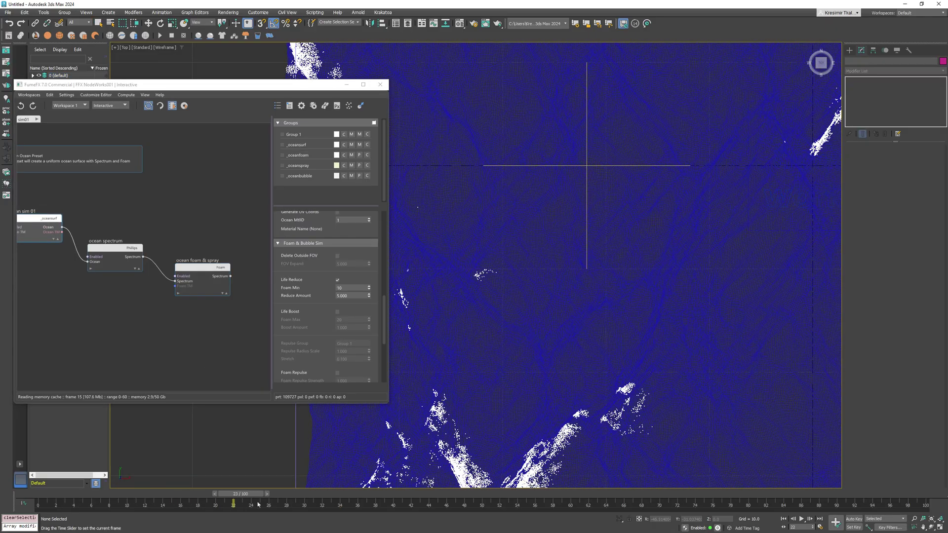
{"action": "middle_click_drag", "start_coordinate": [579, 434], "coordinate": [578, 356]}
{"action": "scroll", "coordinate": [531, 383], "scroll_direction": "up", "scroll_amount": 4}
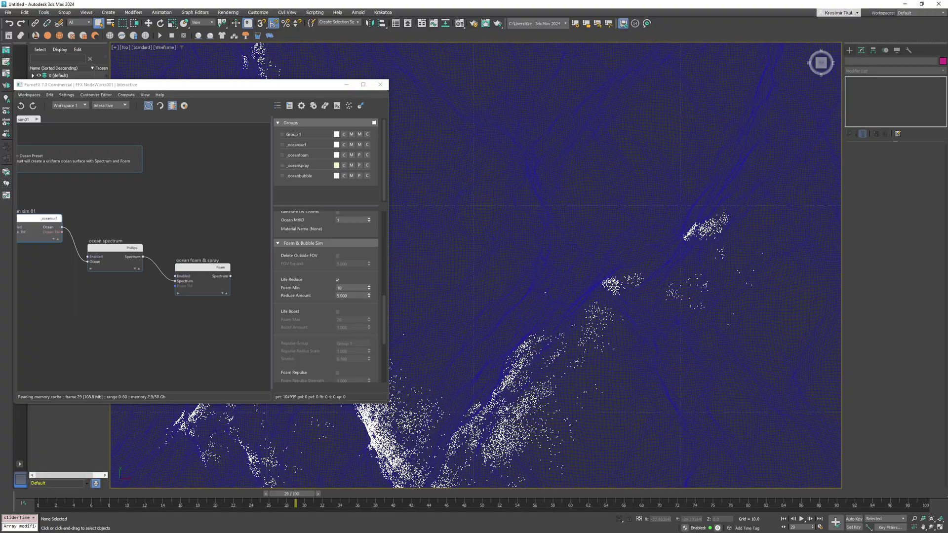
{"action": "mouse_move", "coordinate": [288, 496]}
{"action": "left_mouse_down"}
{"action": "mouse_move", "coordinate": [342, 499]}
{"action": "mouse_move", "coordinate": [59, 497]}
{"action": "left_mouse_up"}
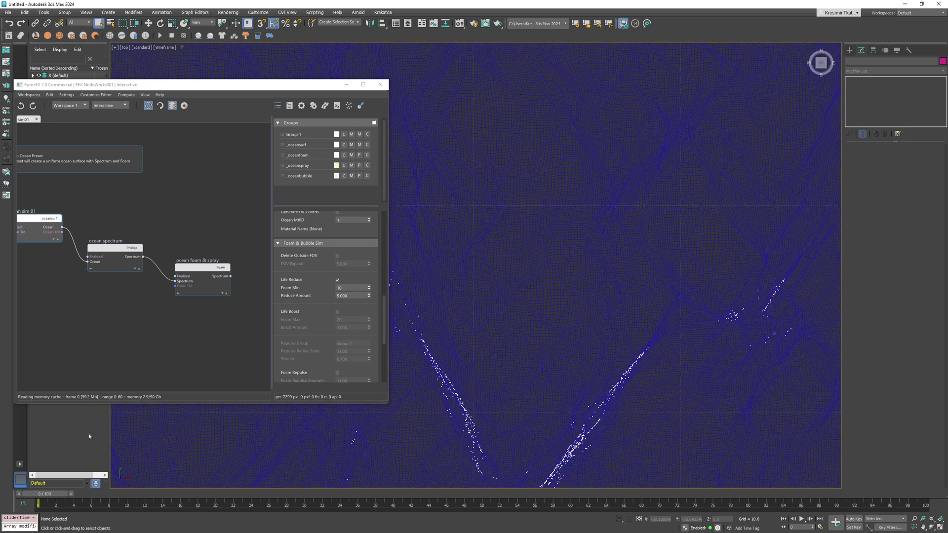
- Turn off Life Reduce in the ocean sim node's Foam & Bubble Sim settings
{"action": "scroll", "coordinate": [300, 319], "scroll_direction": "down", "scroll_amount": 1}
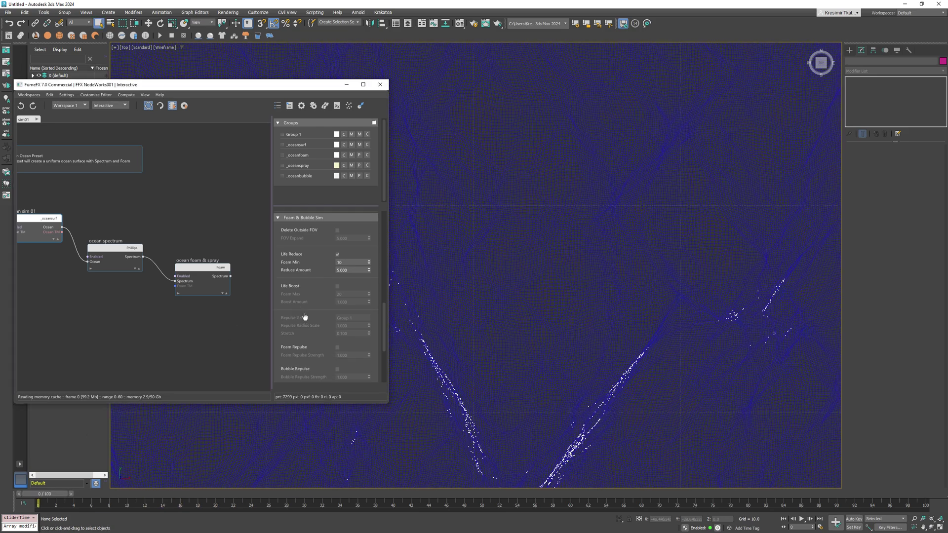
{"action": "left_click_drag", "start_coordinate": [350, 260], "coordinate": [319, 261]}
{"action": "left_click_drag", "start_coordinate": [317, 301], "coordinate": [320, 299]}
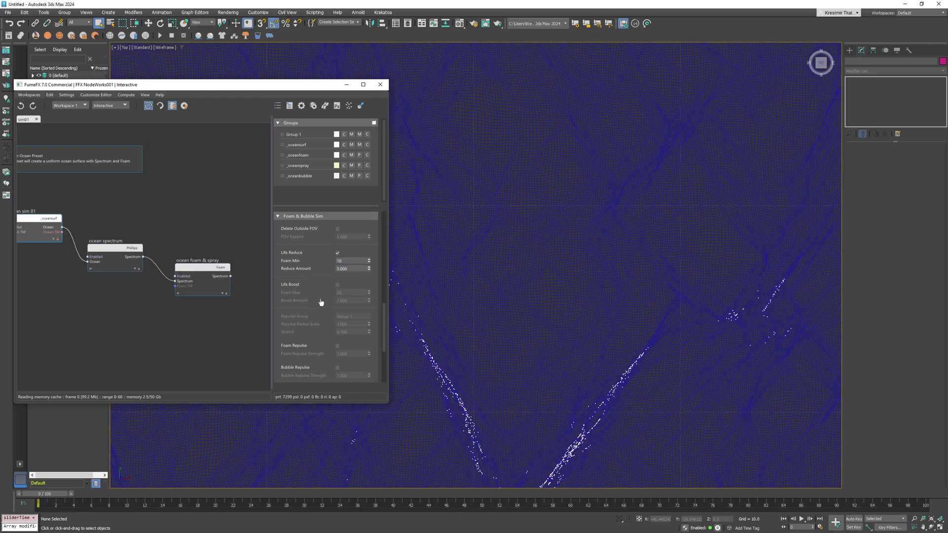
{"action": "left_click_drag", "start_coordinate": [349, 268], "coordinate": [332, 268]}
{"action": "left_click_drag", "start_coordinate": [320, 321], "coordinate": [319, 314]}
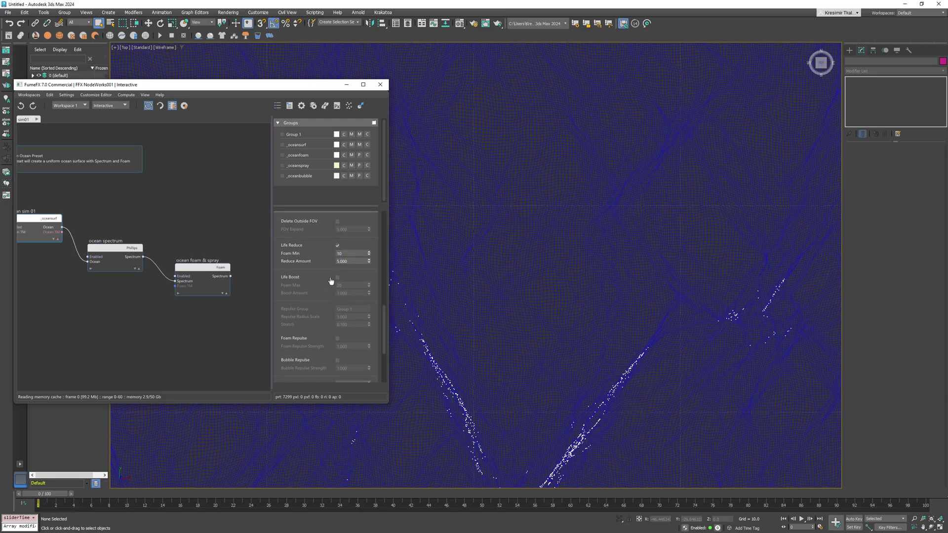
{"action": "left_click", "coordinate": [338, 246]}
- Preview the foam on the timeline from above up to frame 56, and inspect it in the shaded perspective view
{"action": "left_click_drag", "start_coordinate": [56, 494], "coordinate": [607, 318]}
{"action": "scroll", "coordinate": [607, 318], "scroll_direction": "down", "scroll_amount": 2}
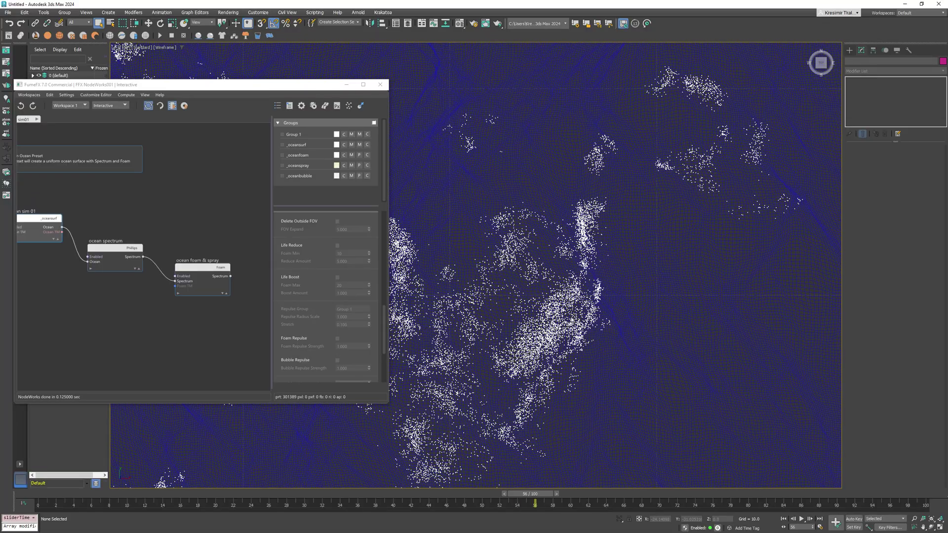
{"action": "key", "text": "p"}
{"action": "key", "text": "F3"}
{"action": "middle_click_drag", "start_coordinate": [613, 330], "coordinate": [571, 368]}
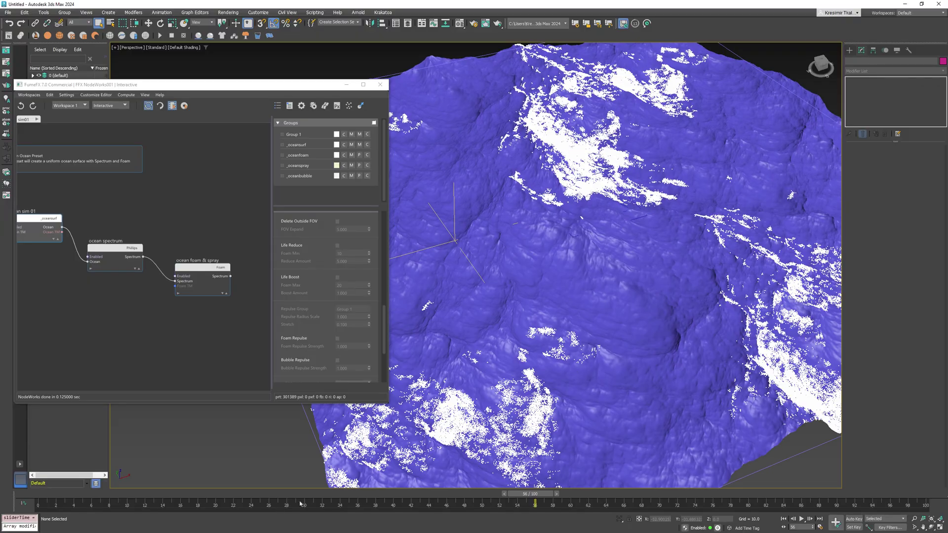
{"action": "left_click_drag", "start_coordinate": [300, 503], "coordinate": [241, 500]}
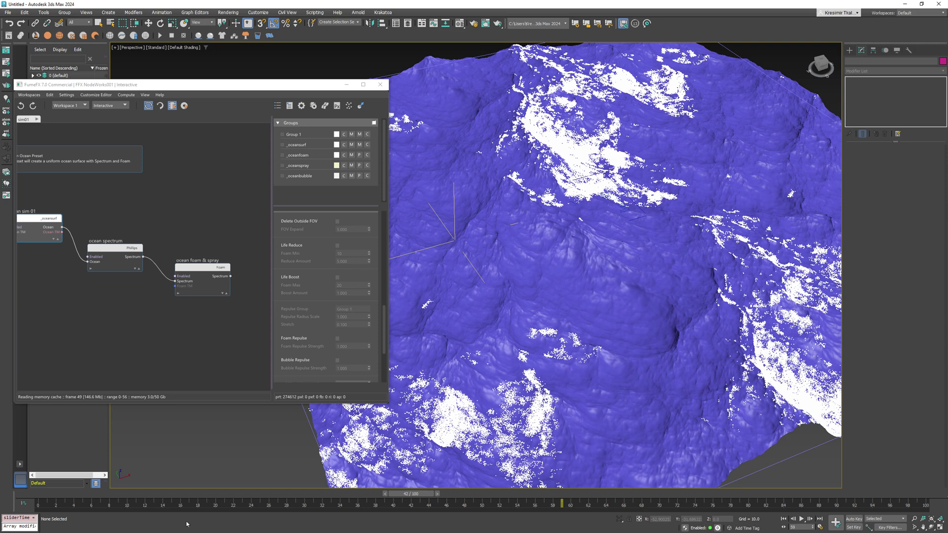
- Draw a plane about 99 by 100 units over the whole ocean in the shaded top view
{"action": "key", "text": "t"}
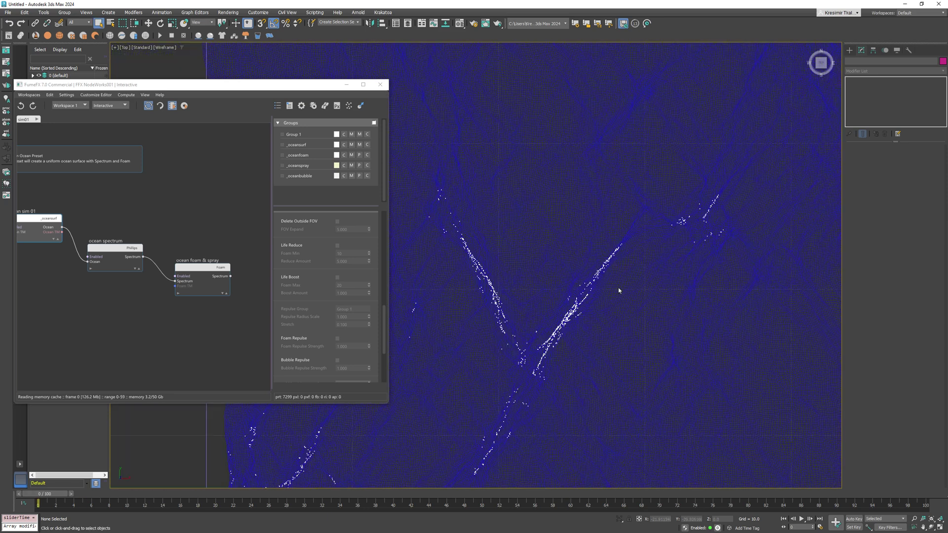
{"action": "scroll", "coordinate": [645, 307], "scroll_direction": "down", "scroll_amount": 5}
{"action": "middle_click_drag", "start_coordinate": [656, 311], "coordinate": [533, 390]}
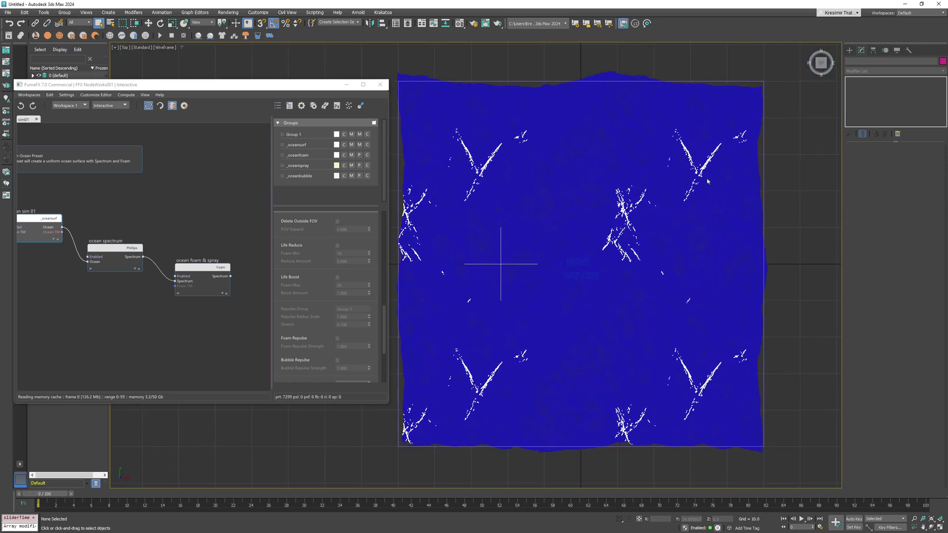
{"action": "key", "text": "F3"}
{"action": "left_click", "coordinate": [849, 50]}
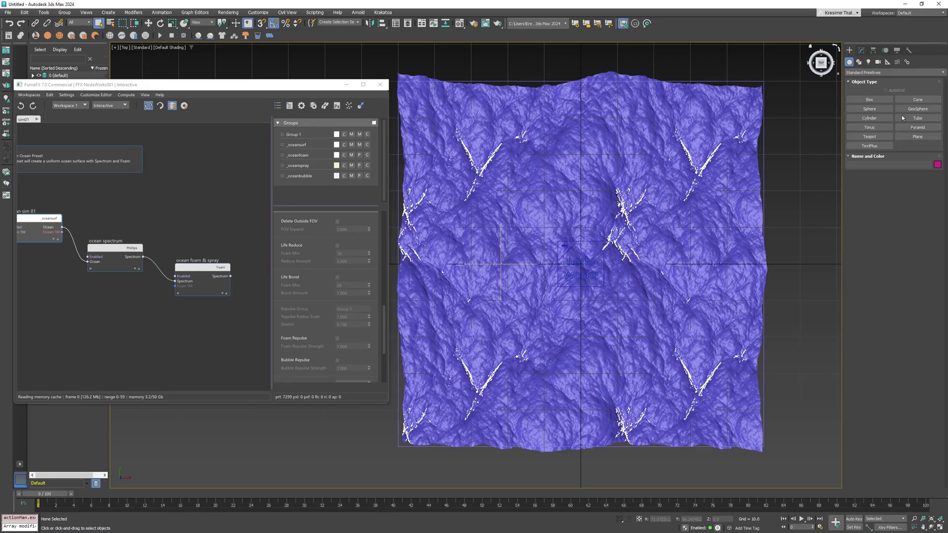
{"action": "left_click", "coordinate": [917, 136]}
{"action": "left_click_drag", "start_coordinate": [399, 84], "coordinate": [764, 445]}
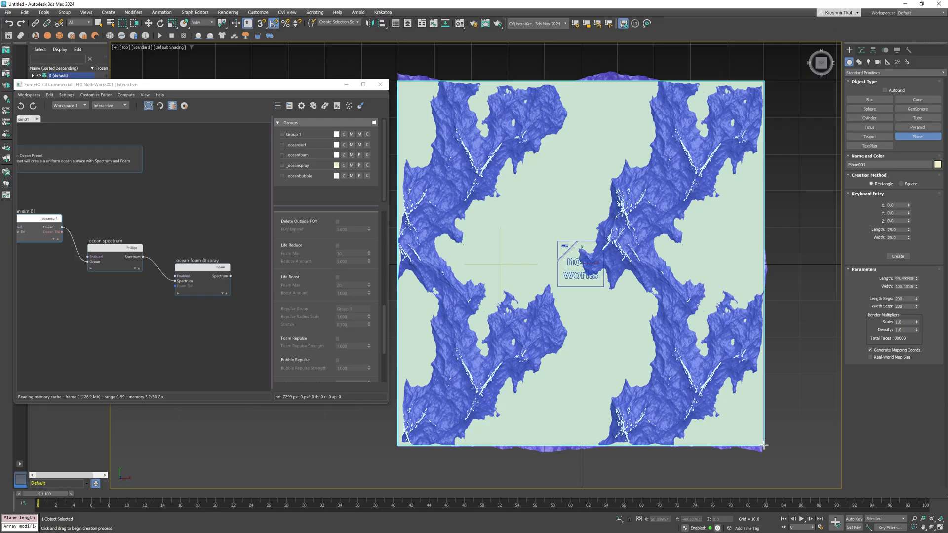
- Set the plane's length and width to 100
{"action": "left_click", "coordinate": [861, 49]}
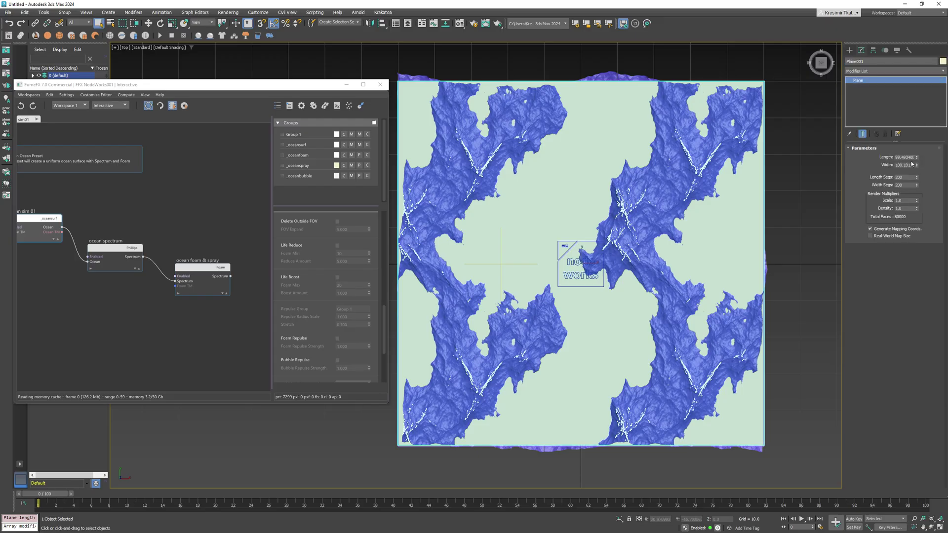
{"action": "double_click", "coordinate": [896, 156]}
{"action": "type", "text": "100"}
{"action": "key", "text": "Tab"}
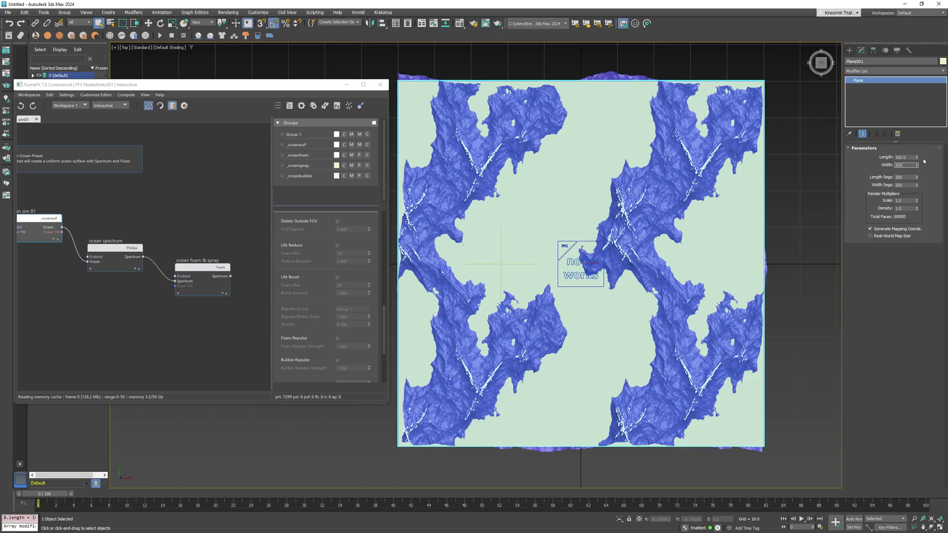
{"action": "key", "text": "Tab"}
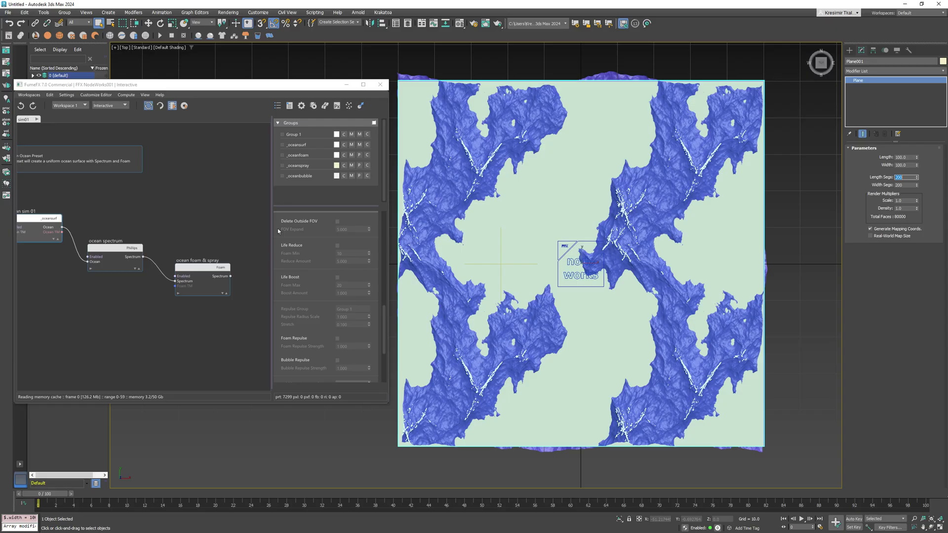
- Add a Surface Gen node to the NodeWorks graph and assign Plane001 as its source object
{"action": "middle_click_drag", "start_coordinate": [132, 196], "coordinate": [222, 292]}
{"action": "right_click", "coordinate": [121, 207]}
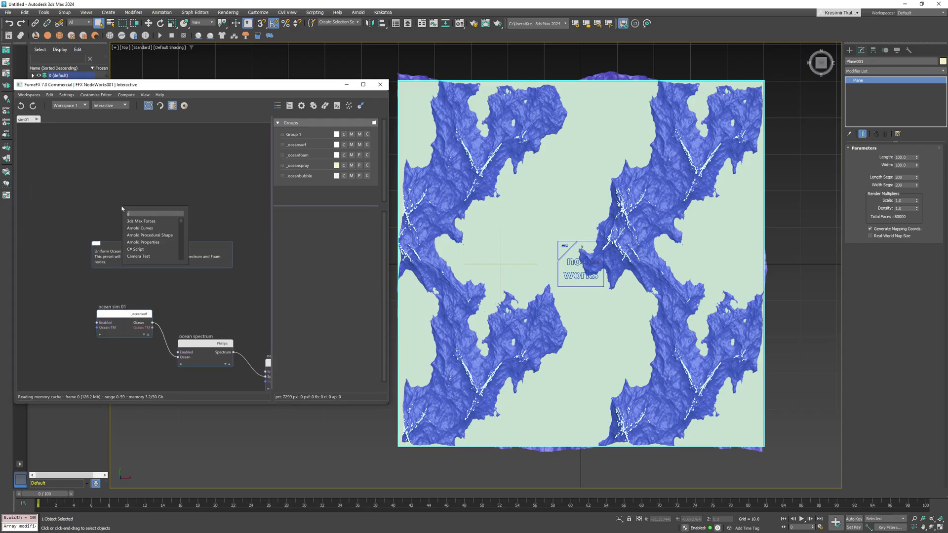
{"action": "type", "text": "surf"}
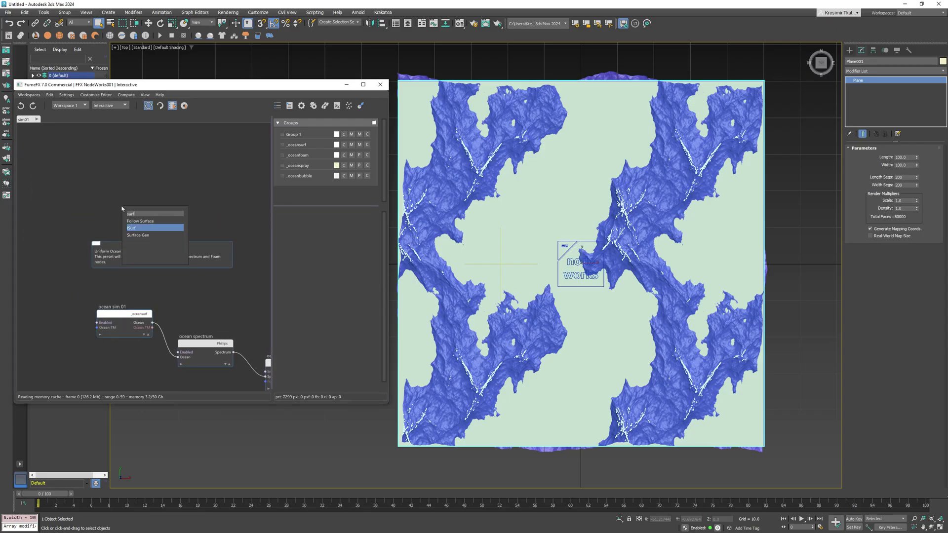
{"action": "key", "text": "Down"}
{"action": "key", "text": "Return"}
{"action": "left_click", "coordinate": [321, 333]}
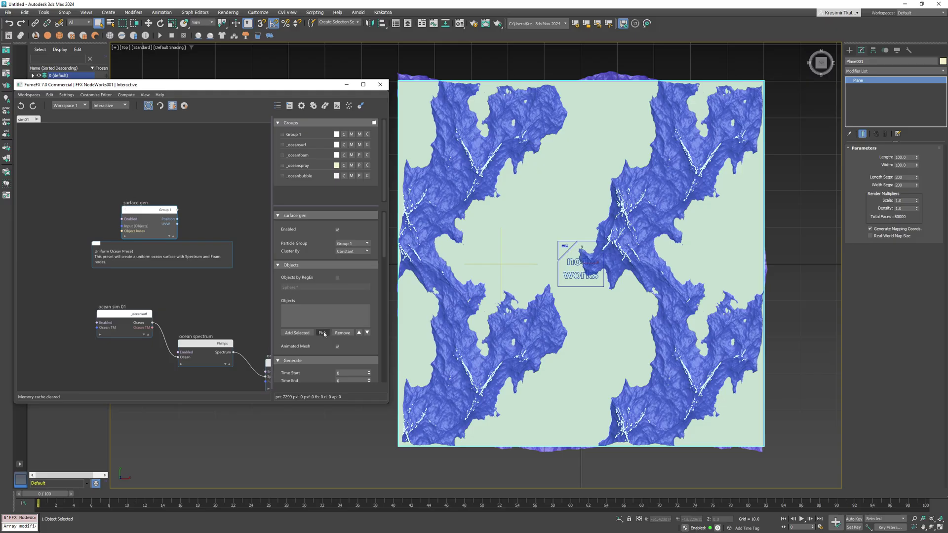
{"action": "left_click", "coordinate": [408, 328]}
- Set the Surface Gen node's Location Type to Vertex and hide the _oceansurf group's mesh
{"action": "scroll", "coordinate": [338, 361], "scroll_direction": "down", "scroll_amount": 3}
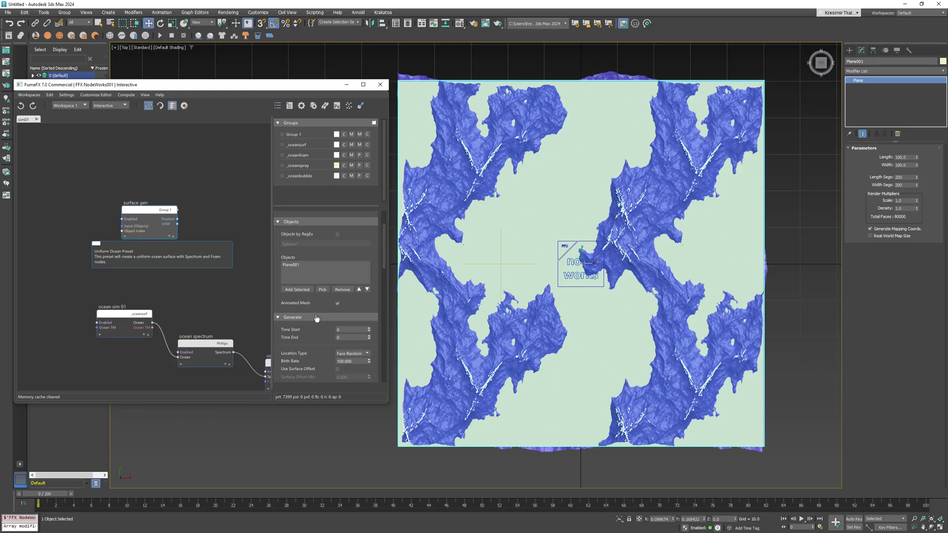
{"action": "left_click", "coordinate": [351, 269]}
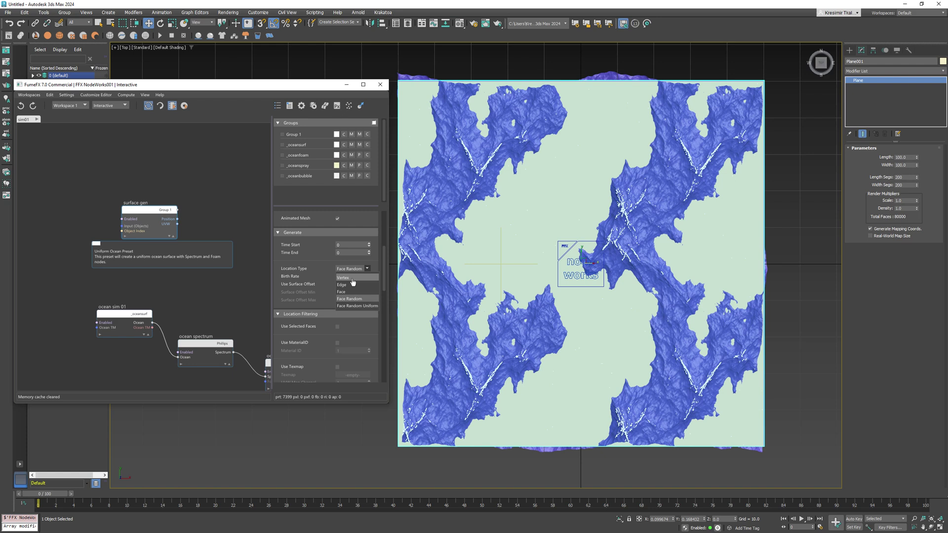
{"action": "left_click", "coordinate": [343, 277]}
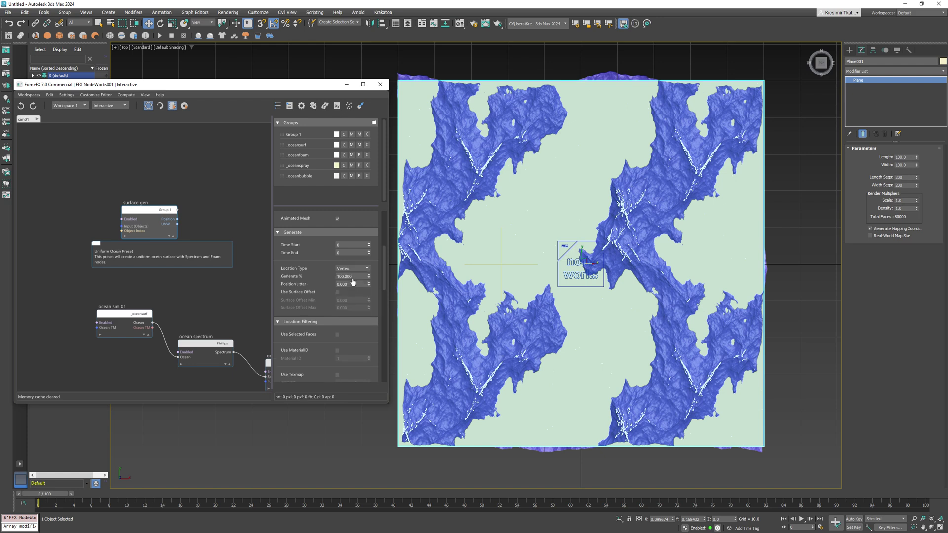
{"action": "left_click", "coordinate": [351, 145]}
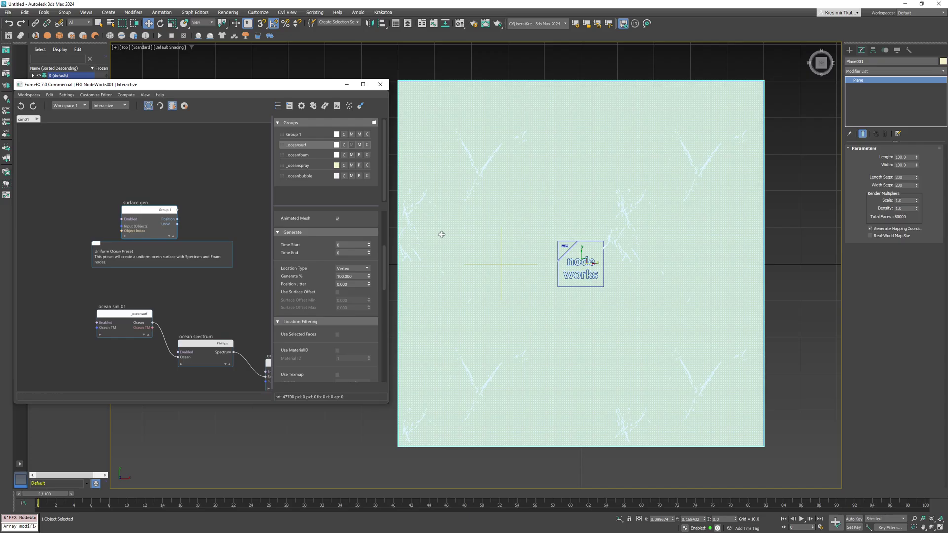
- Set the Surface Gen node's Speed to 0 and hide Plane001 in the viewport
{"action": "scroll", "coordinate": [300, 372], "scroll_direction": "down", "scroll_amount": 10}
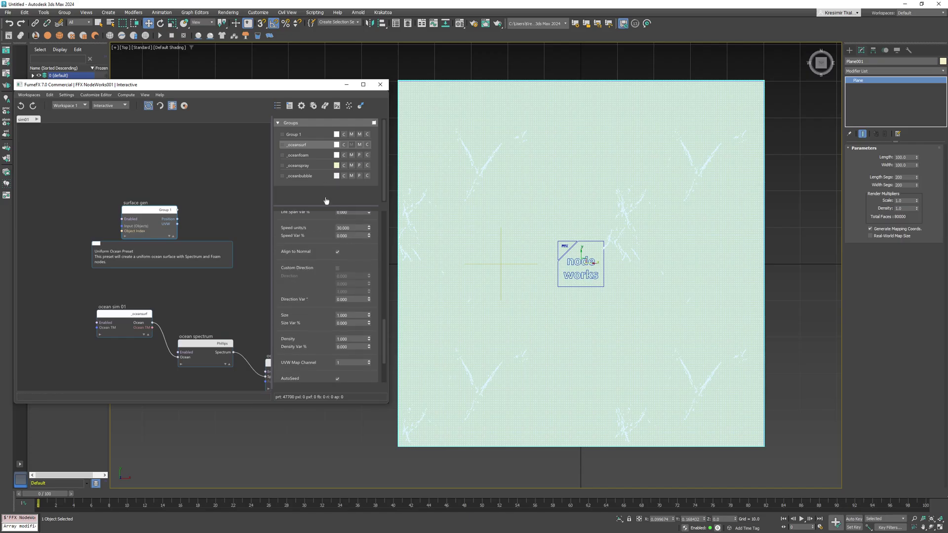
{"action": "right_click", "coordinate": [368, 227]}
{"action": "scroll", "coordinate": [285, 260], "scroll_direction": "up", "scroll_amount": 5}
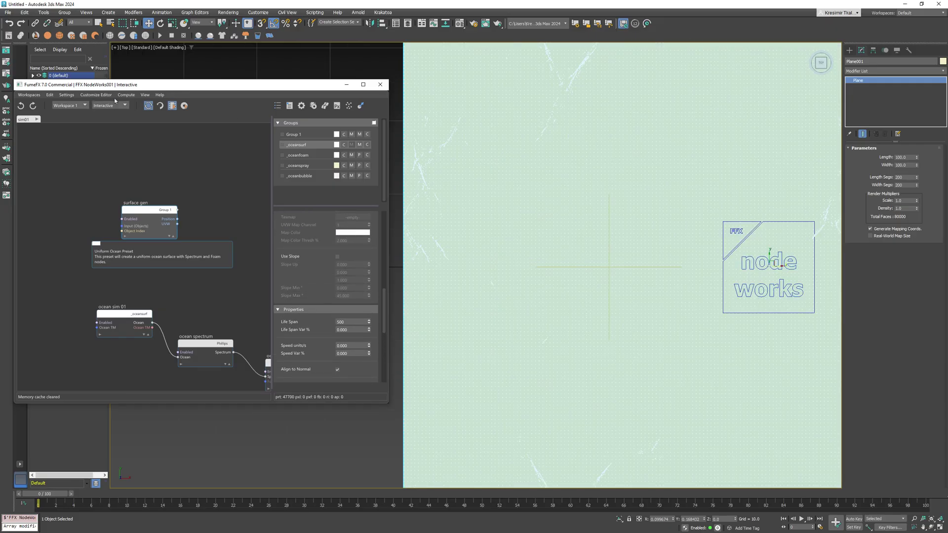
{"action": "left_click_drag", "start_coordinate": [49, 86], "coordinate": [50, 133]}
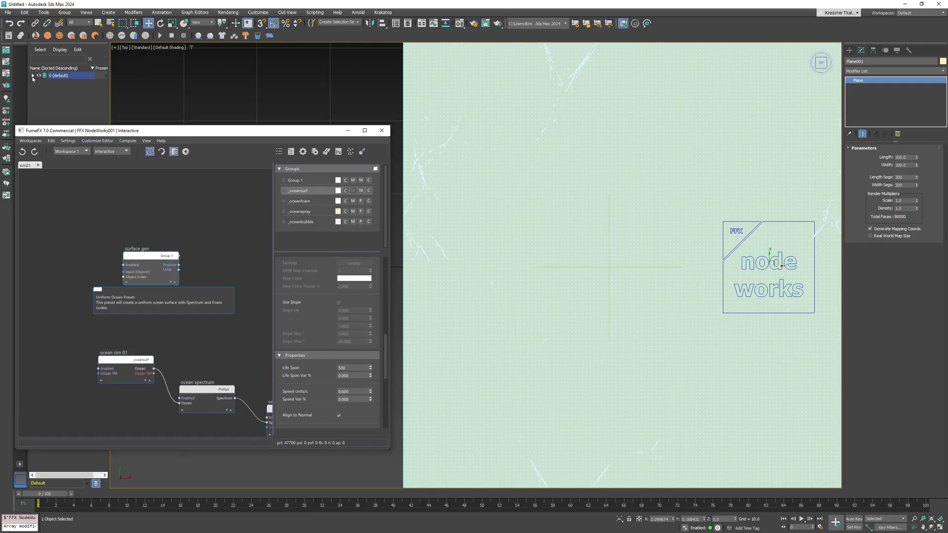
{"action": "left_click", "coordinate": [33, 76]}
{"action": "left_click", "coordinate": [45, 89]}
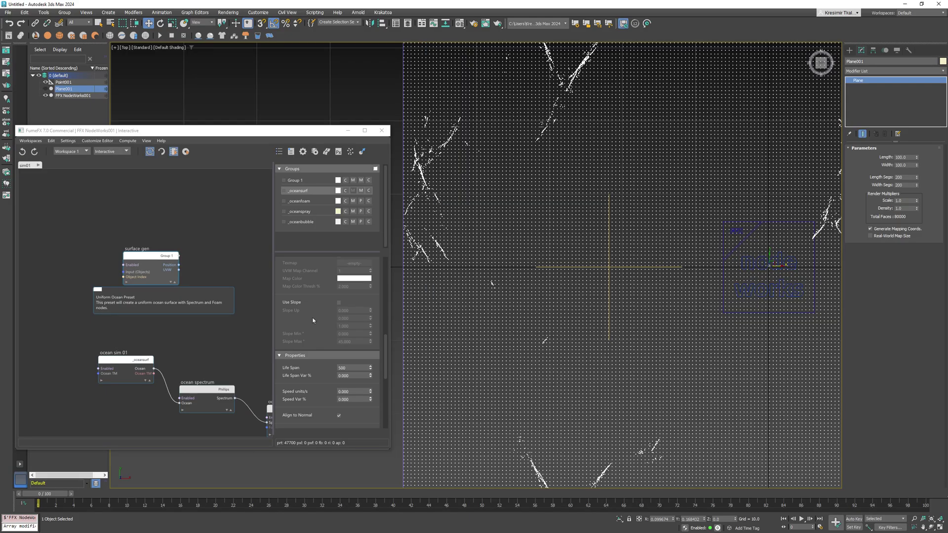
- Set the Surface Gen node's Position Jitter to 0.5
{"action": "scroll", "coordinate": [321, 309], "scroll_direction": "up", "scroll_amount": 5}
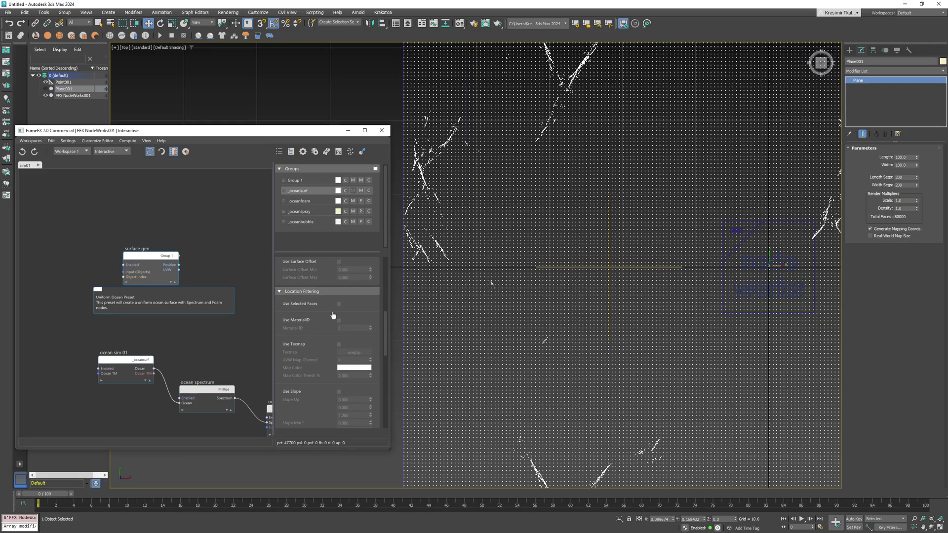
{"action": "type", "text": "0.5"}
{"action": "key", "text": "Return"}
{"action": "scroll", "coordinate": [497, 280], "scroll_direction": "down", "scroll_amount": 3}
{"action": "middle_click_drag", "start_coordinate": [497, 279], "coordinate": [457, 283]}
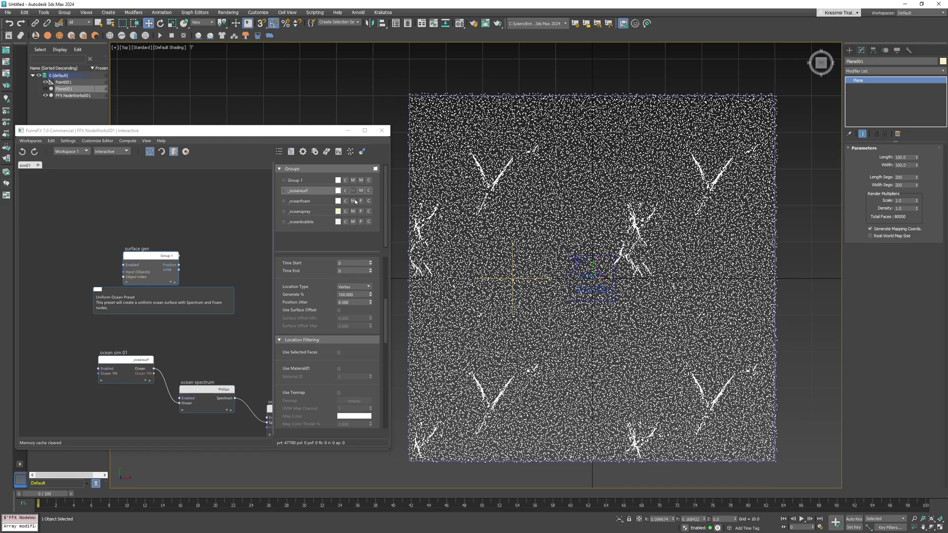
- Recolor Group 1 green, hide its particles and go to frame 2
{"action": "left_click", "coordinate": [337, 180]}
{"action": "left_click", "coordinate": [362, 224]}
{"action": "left_click_drag", "start_coordinate": [329, 221], "coordinate": [319, 232]}
{"action": "left_click_drag", "start_coordinate": [45, 494], "coordinate": [68, 493]}
- Enable Foam Repulse on the Ocean Sim node with Group 1 as the repulse group, and preview the foam up to frame 45
{"action": "middle_click_drag", "start_coordinate": [211, 366], "coordinate": [170, 294]}
{"action": "left_click", "coordinate": [58, 219]}
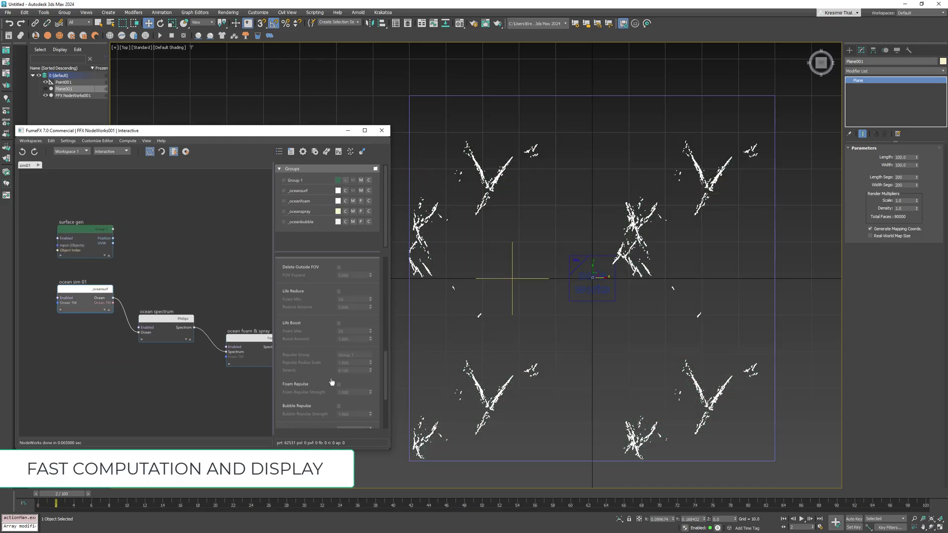
{"action": "scroll", "coordinate": [332, 382], "scroll_direction": "down", "scroll_amount": 3}
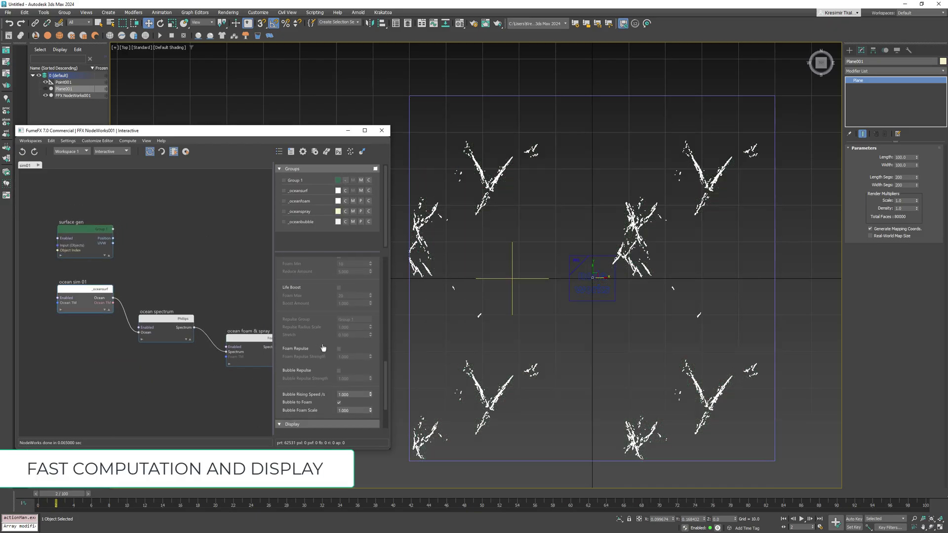
{"action": "left_click", "coordinate": [339, 345]}
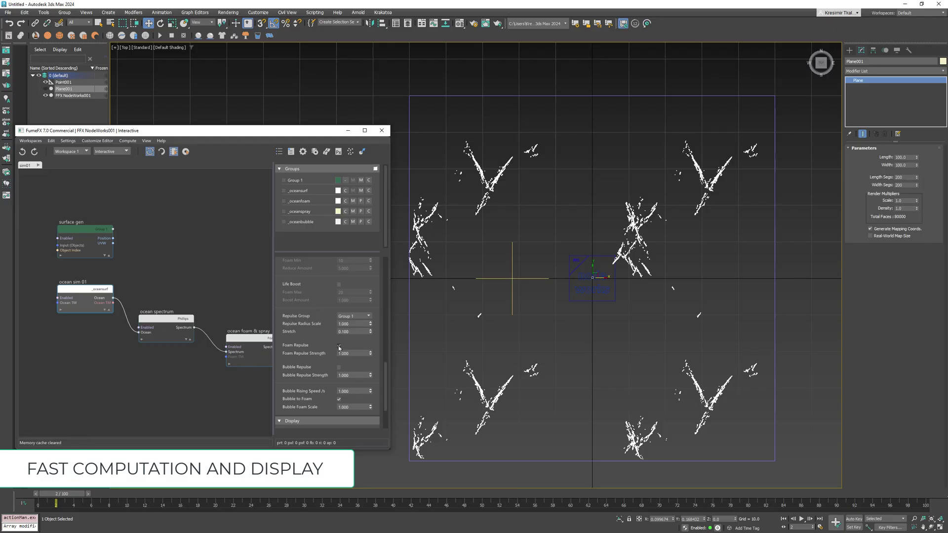
{"action": "left_click_drag", "start_coordinate": [55, 495], "coordinate": [419, 501]}
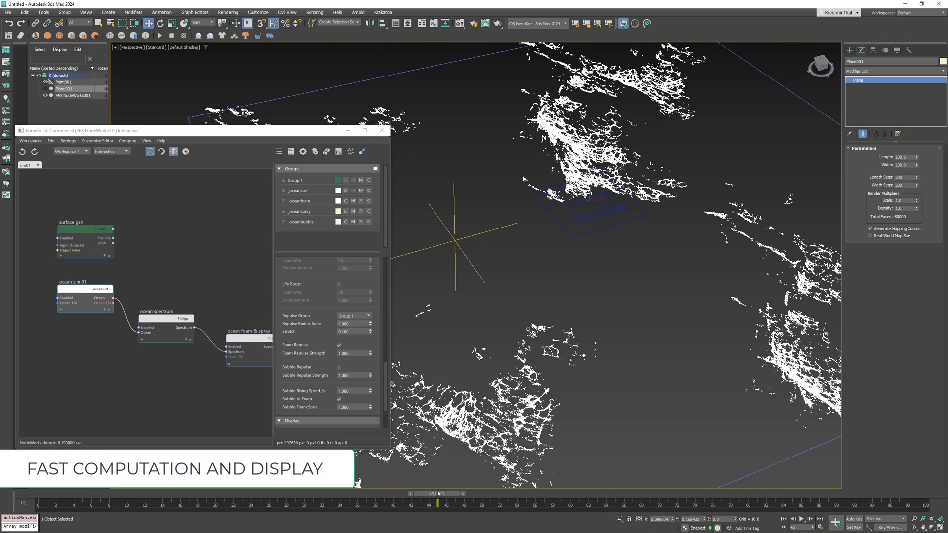
{"action": "left_click_drag", "start_coordinate": [438, 492], "coordinate": [238, 506]}
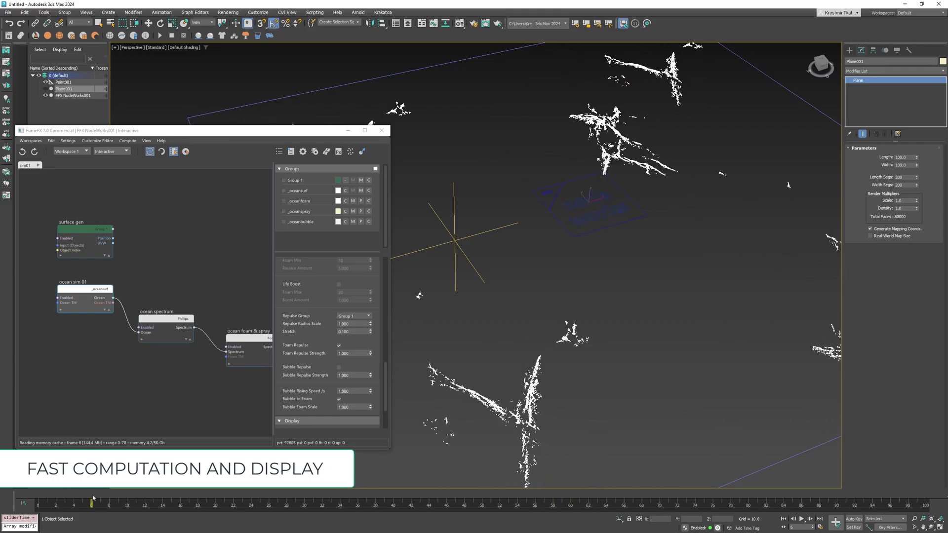
- Set the Surface Gen node's Size to 0.7 and preview the foam pattern up to frame 52
{"action": "left_click", "coordinate": [89, 231]}
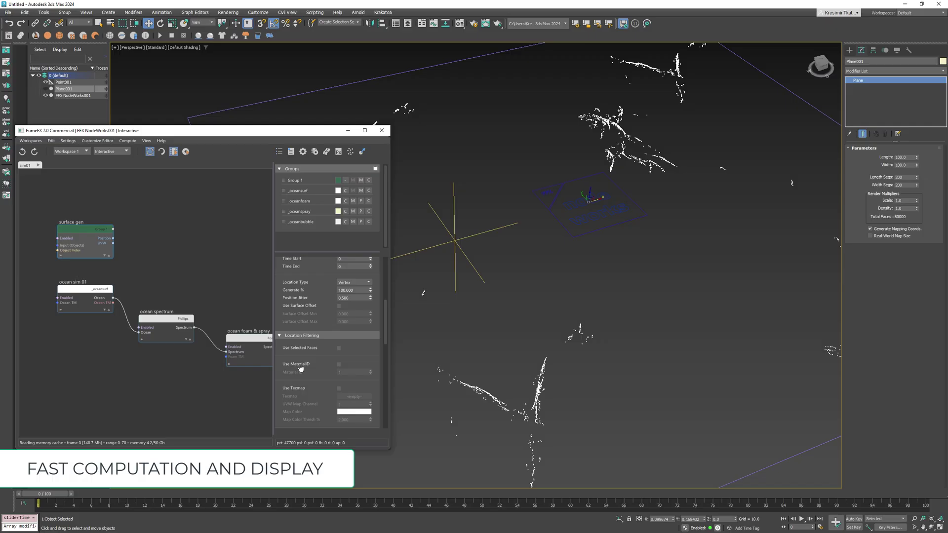
{"action": "scroll", "coordinate": [300, 368], "scroll_direction": "down", "scroll_amount": 4}
{"action": "scroll", "coordinate": [328, 362], "scroll_direction": "down", "scroll_amount": 4}
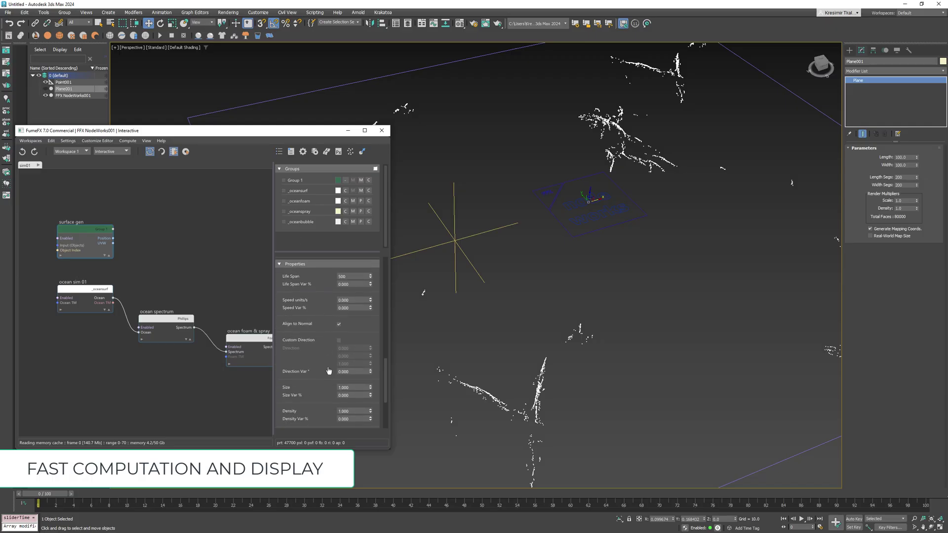
{"action": "double_click", "coordinate": [351, 387]}
{"action": "type", "text": "0.7"}
{"action": "key", "text": "Return"}
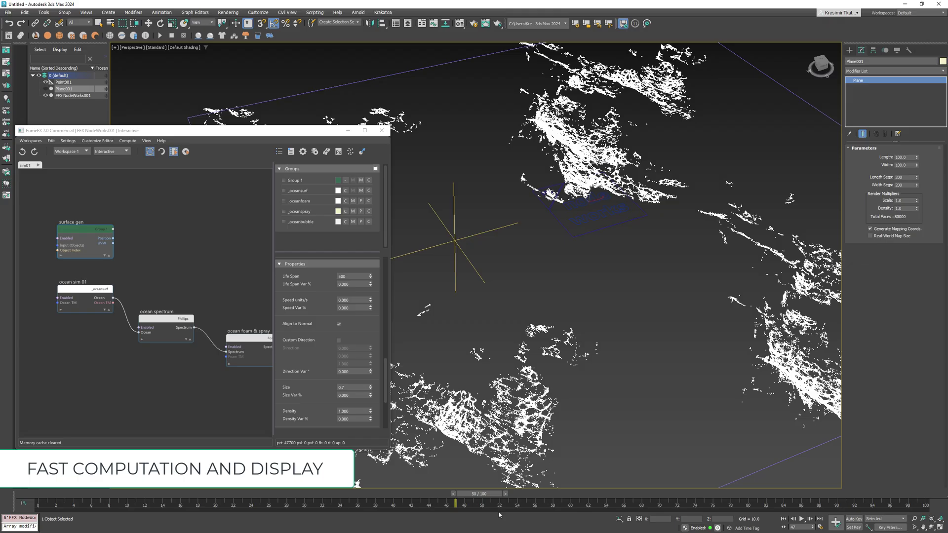
{"action": "key", "text": "w"}
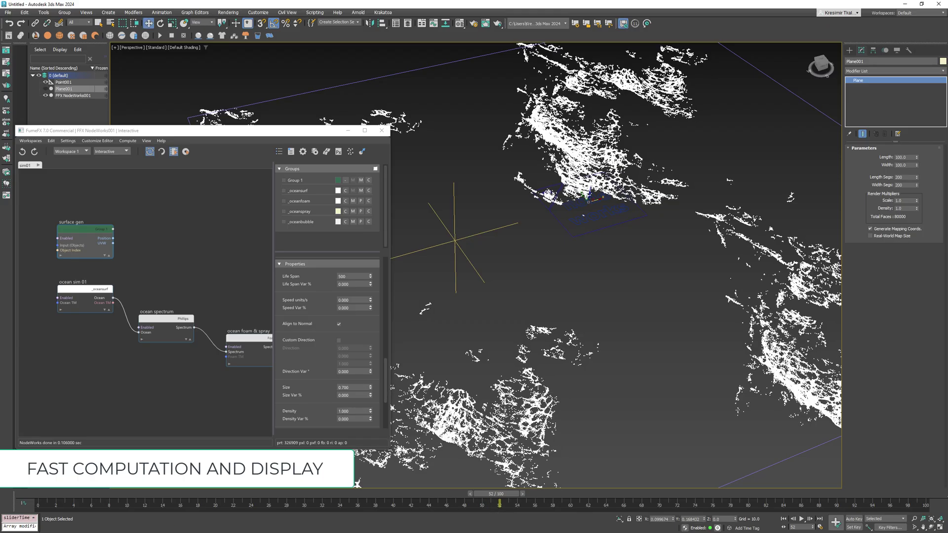
{"action": "left_click_drag", "start_coordinate": [496, 495], "coordinate": [473, 495]}
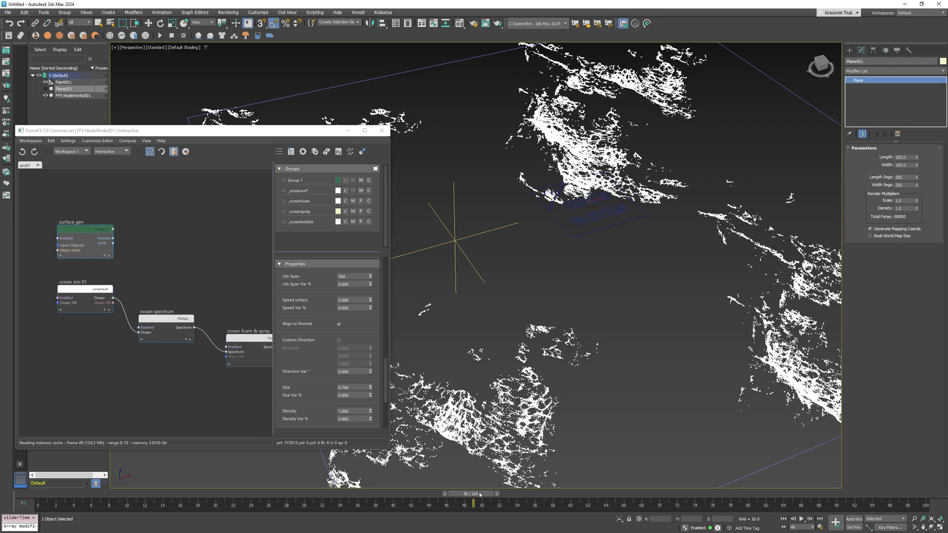
- Set the Surface Gen node's Size back to 1
{"action": "double_click", "coordinate": [351, 386]}
{"action": "type", "text": "1"}
{"action": "key", "text": "Return"}
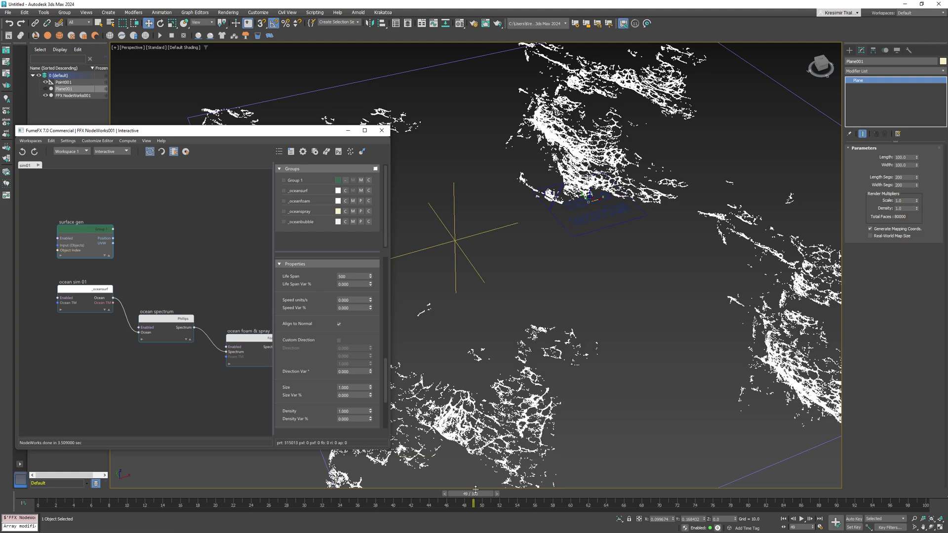
- Show the _oceansurf group's mesh, simulate through frame 100 and view the foam on the whole ocean around frame 95
{"action": "left_click_drag", "start_coordinate": [472, 494], "coordinate": [38, 499]}
{"action": "key", "text": "w"}
{"action": "left_click", "coordinate": [352, 191]}
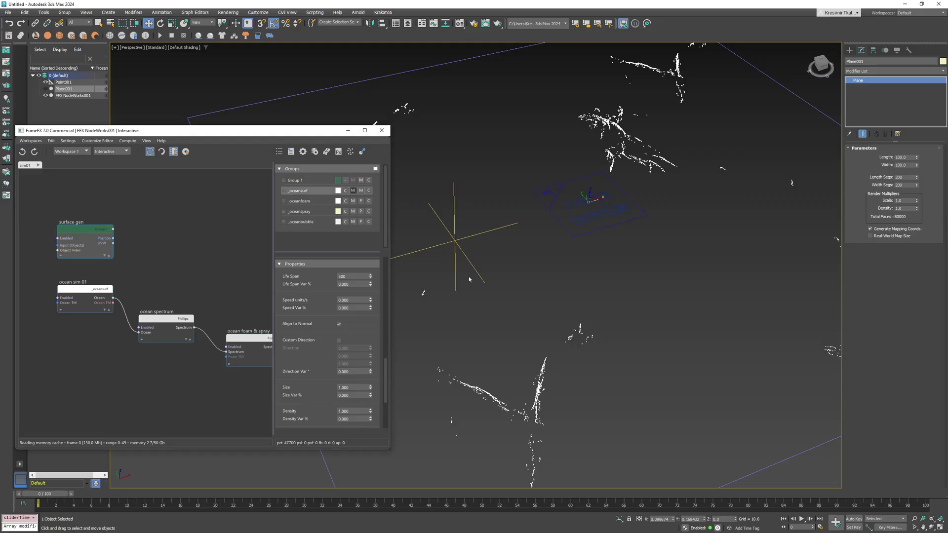
{"action": "left_click", "coordinate": [820, 519]}
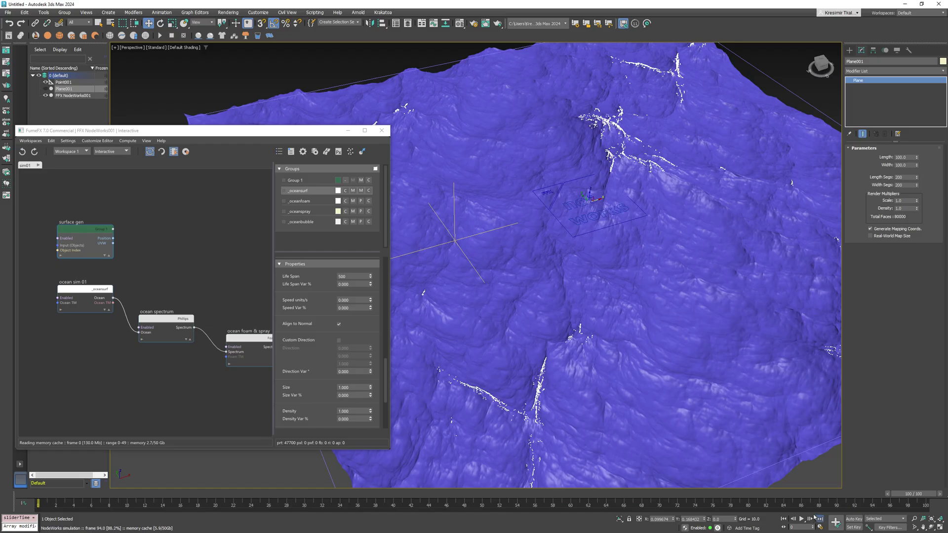
{"action": "left_click_drag", "start_coordinate": [762, 495], "coordinate": [879, 497]}
{"action": "scroll", "coordinate": [664, 313], "scroll_direction": "down", "scroll_amount": 3}
{"action": "middle_click_drag", "start_coordinate": [695, 312], "coordinate": [658, 330]}
{"action": "middle_click_drag", "start_coordinate": [669, 372], "coordinate": [539, 451], "text": "alt"}
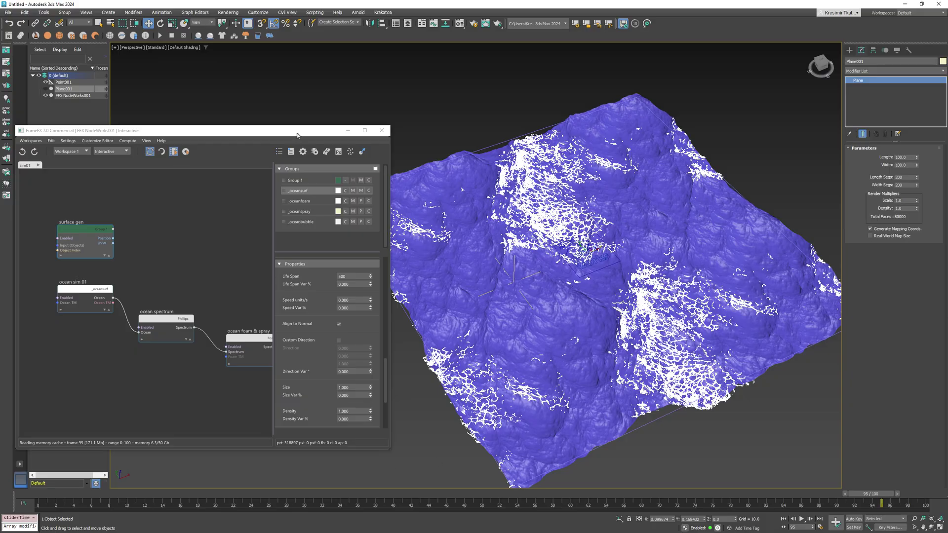
- Enable Life Reduce on the Ocean Sim node and set its Particle Color From to the Foam Reduce option
{"action": "left_click_drag", "start_coordinate": [298, 131], "coordinate": [320, 80]}
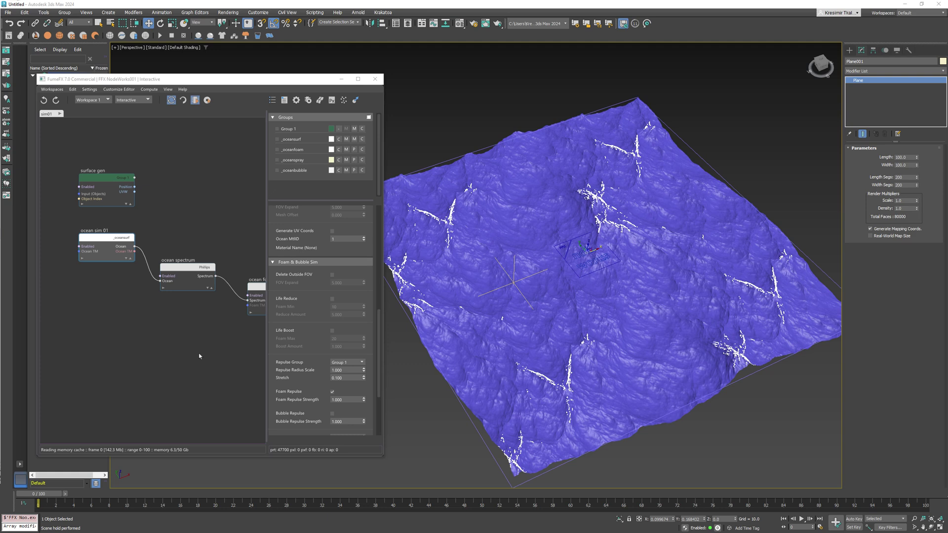
{"action": "left_click", "coordinate": [332, 298]}
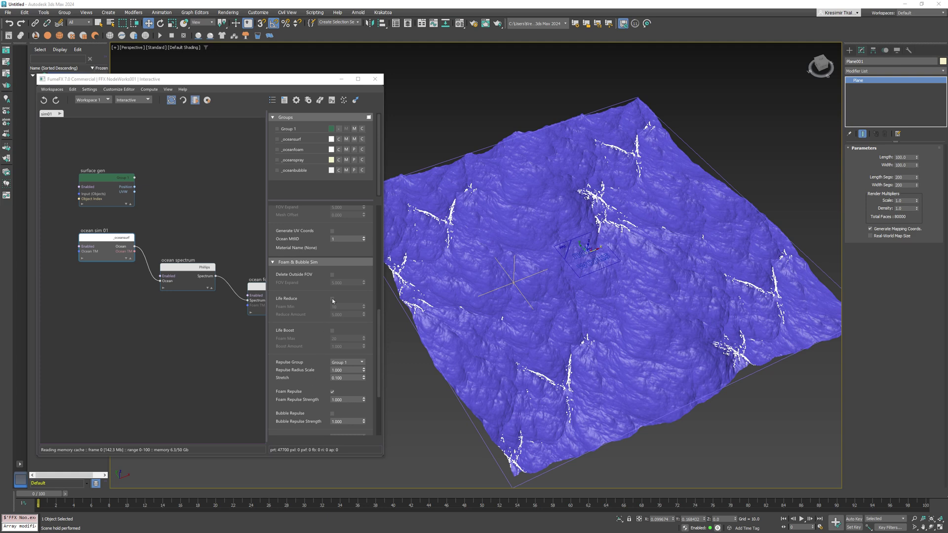
{"action": "scroll", "coordinate": [307, 399], "scroll_direction": "down", "scroll_amount": 5}
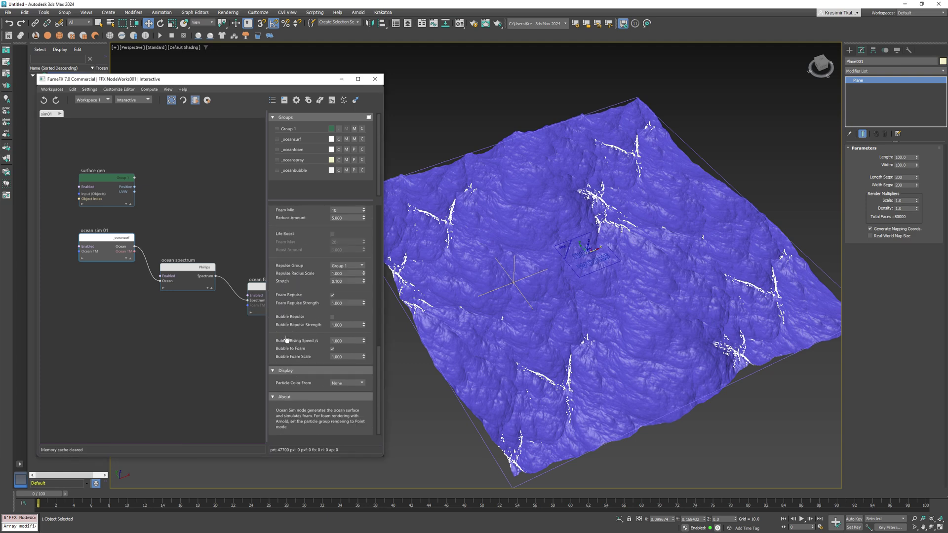
{"action": "left_click", "coordinate": [346, 383]}
{"action": "left_click", "coordinate": [348, 406]}
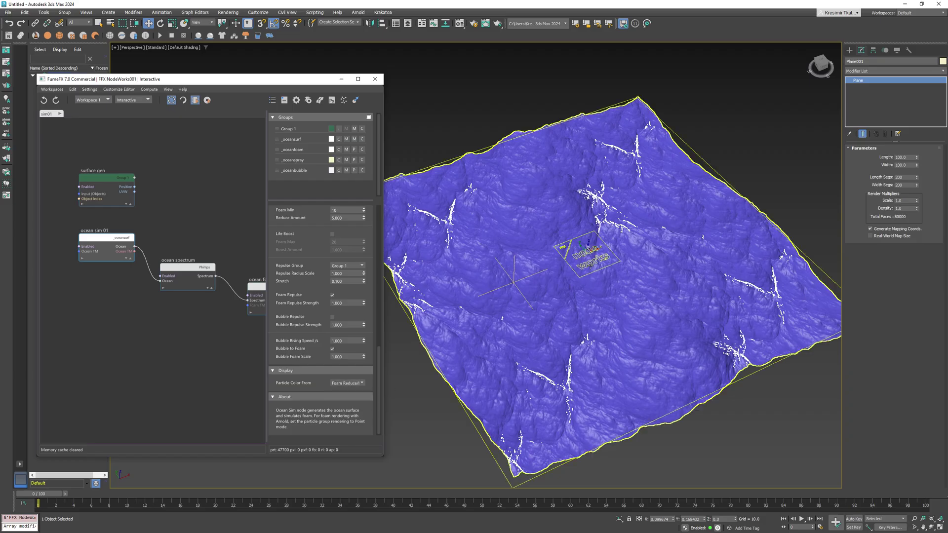
- Set the NodeWorks object's particle display color mode to Color and preview the colored foam up to frame 33
{"action": "left_click", "coordinate": [634, 272]}
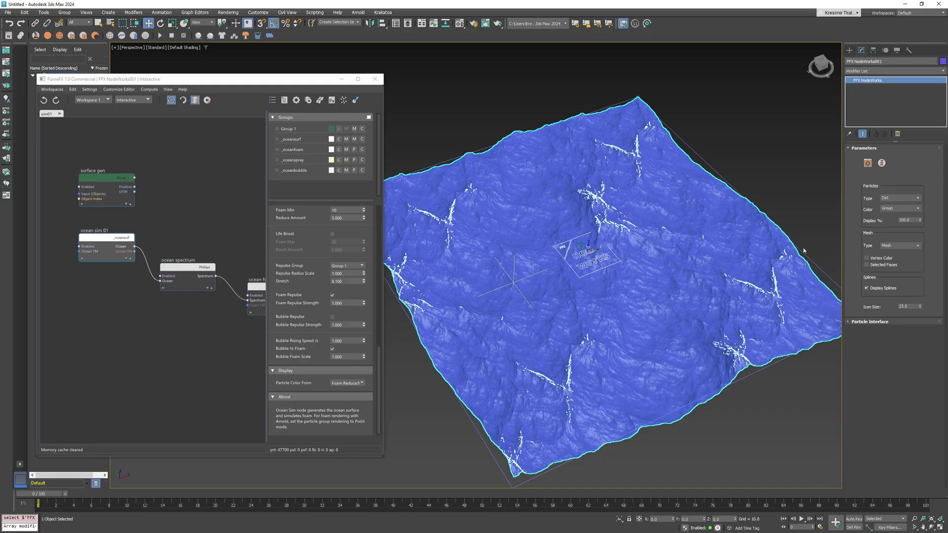
{"action": "left_click", "coordinate": [919, 209]}
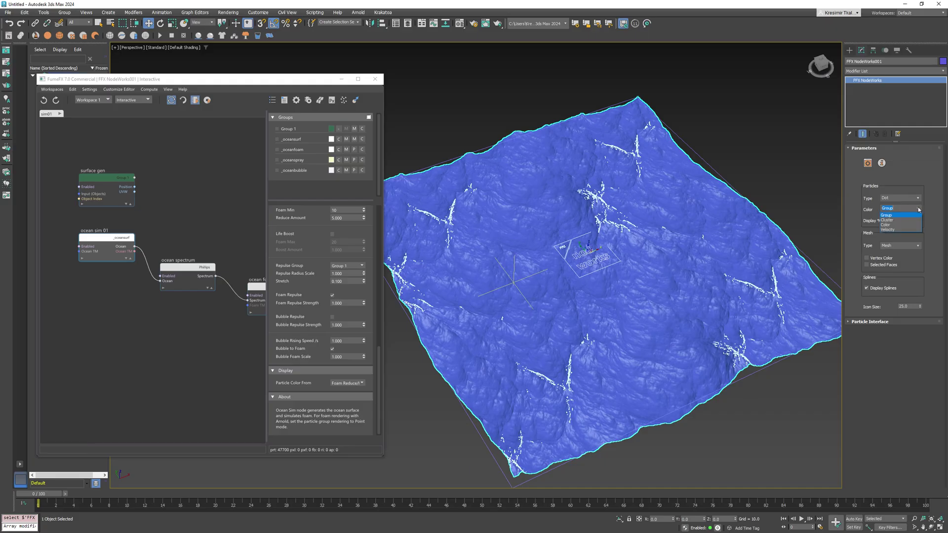
{"action": "left_click", "coordinate": [893, 225]}
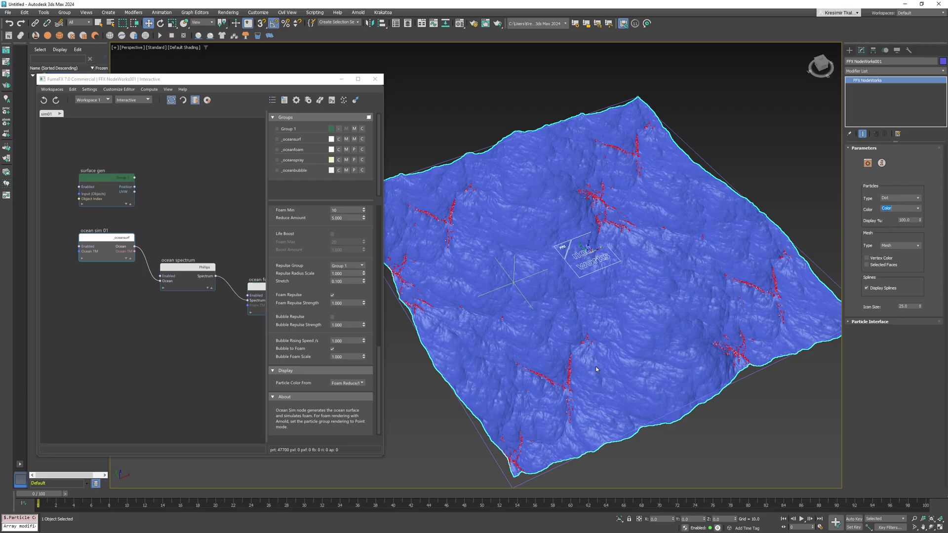
{"action": "scroll", "coordinate": [583, 365], "scroll_direction": "up", "scroll_amount": 3}
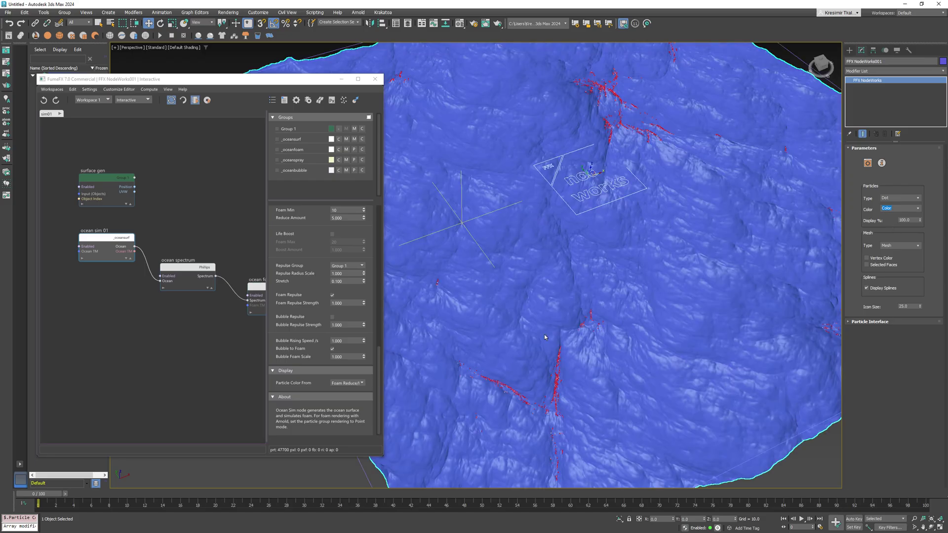
{"action": "left_click_drag", "start_coordinate": [56, 492], "coordinate": [350, 511]}
{"action": "key", "text": "w"}
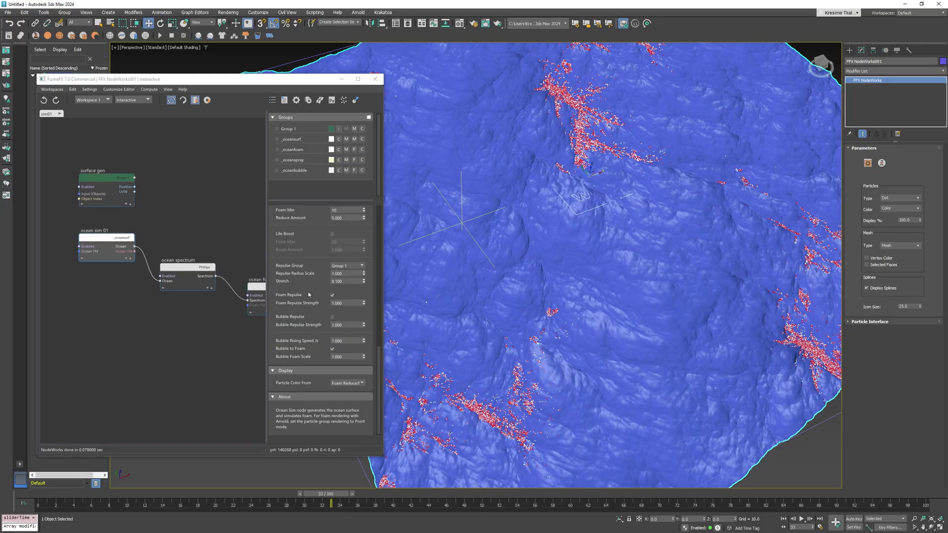
- Delete the point helper from the scene
{"action": "scroll", "coordinate": [313, 313], "scroll_direction": "up", "scroll_amount": 3}
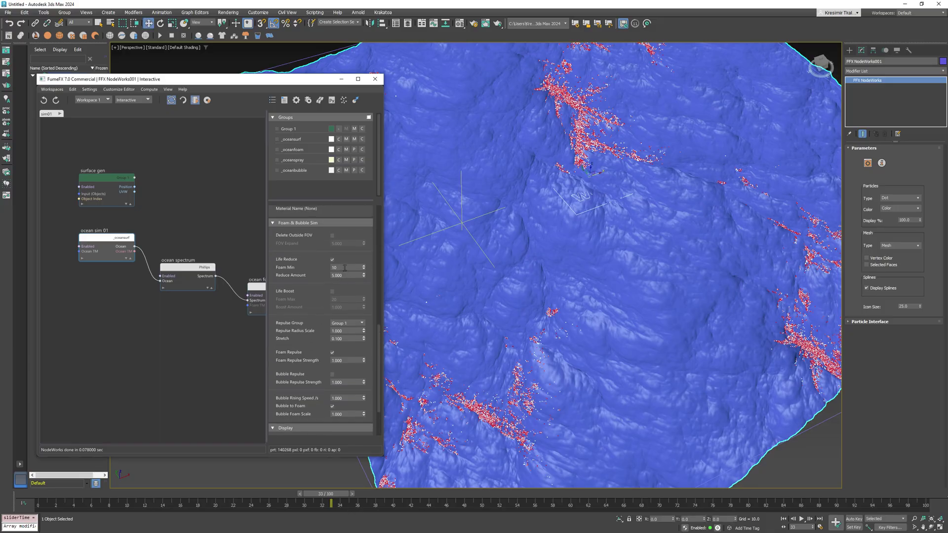
{"action": "left_click", "coordinate": [345, 267]}
{"action": "left_click", "coordinate": [455, 226]}
{"action": "key", "text": "Delete"}
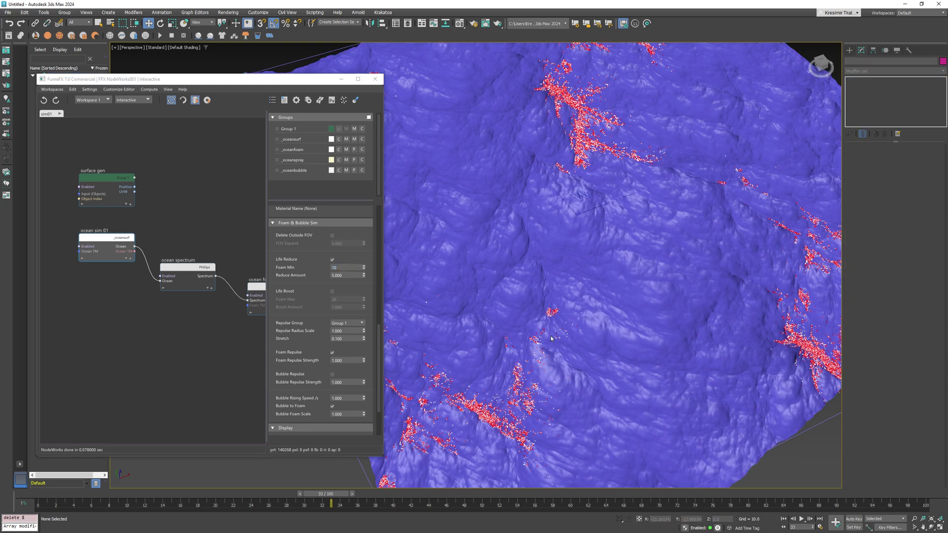
- Examine the colored foam particles up close from above at frames 42 and 27
{"action": "key", "text": "t"}
{"action": "scroll", "coordinate": [485, 380], "scroll_direction": "up", "scroll_amount": 8}
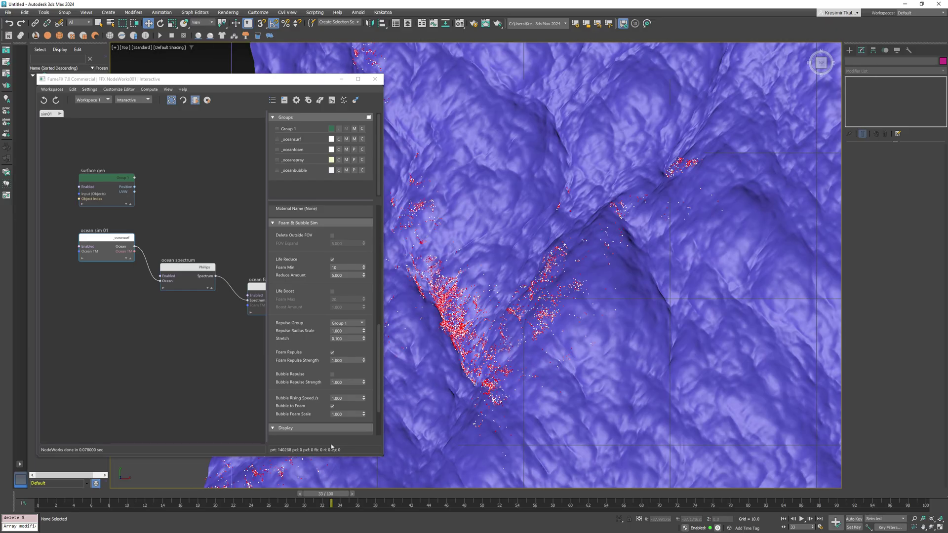
{"action": "left_click_drag", "start_coordinate": [329, 495], "coordinate": [412, 498]}
{"action": "scroll", "coordinate": [423, 344], "scroll_direction": "up", "scroll_amount": 3}
{"action": "scroll", "coordinate": [423, 345], "scroll_direction": "up", "scroll_amount": 4}
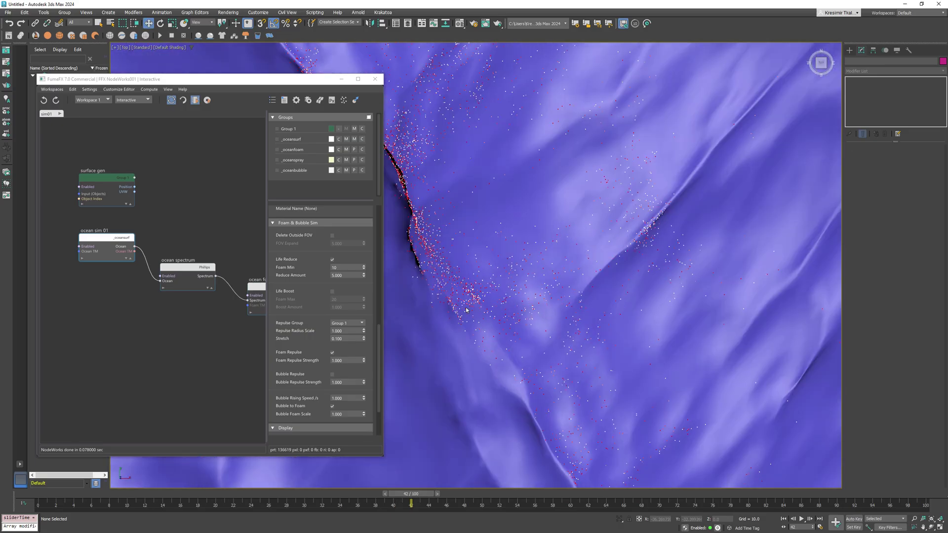
{"action": "scroll", "coordinate": [475, 303], "scroll_direction": "down", "scroll_amount": 2}
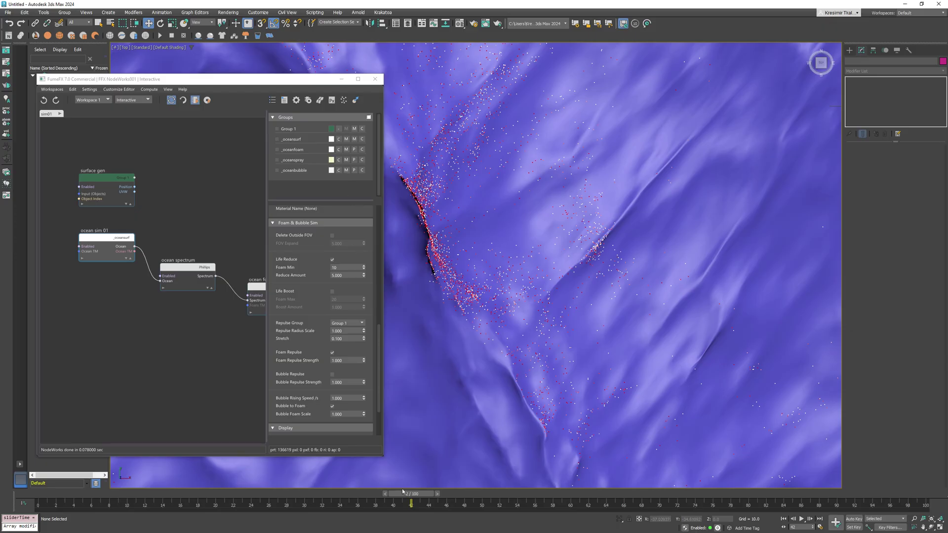
{"action": "left_click_drag", "start_coordinate": [402, 491], "coordinate": [270, 494]}
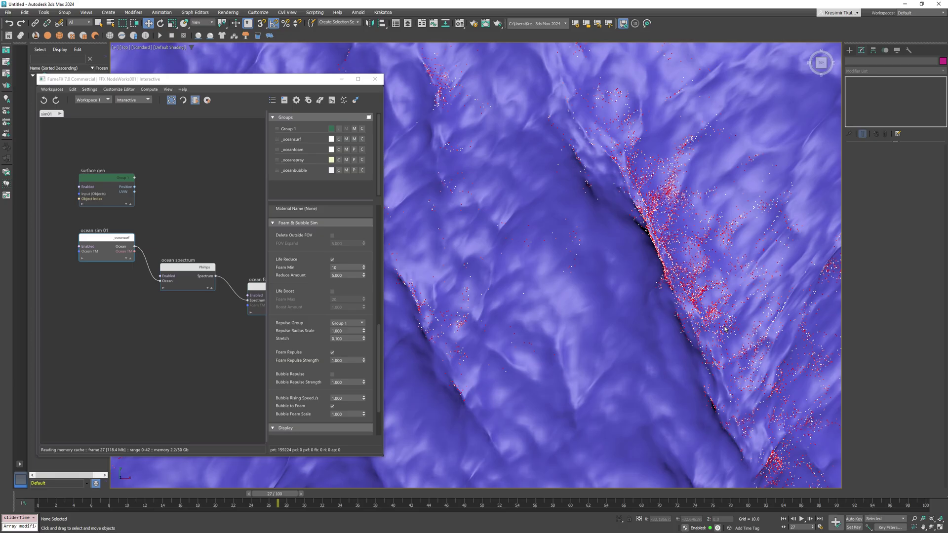
{"action": "scroll", "coordinate": [441, 319], "scroll_direction": "up", "scroll_amount": 2}
{"action": "middle_click_drag", "start_coordinate": [441, 318], "coordinate": [324, 348]}
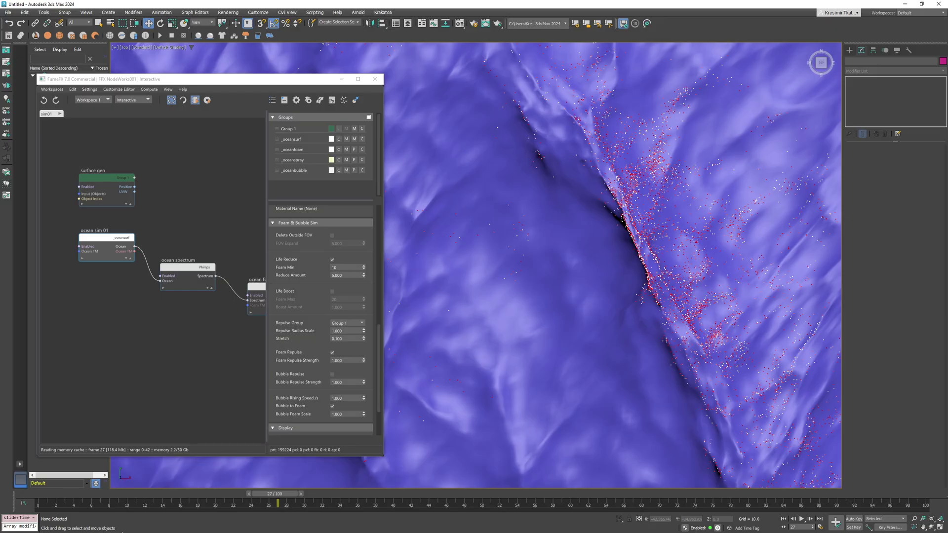
- Set the Ocean Sim node's Life Reduce Foam Min to 6 and Reduce Amount to 2, and preview the foam at frame 51
{"action": "left_click", "coordinate": [96, 494]}
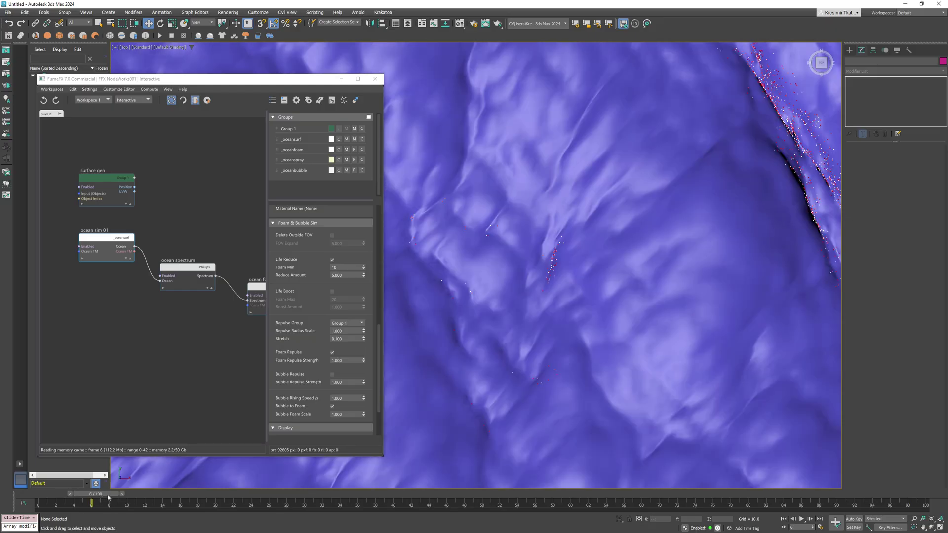
{"action": "double_click", "coordinate": [340, 268]}
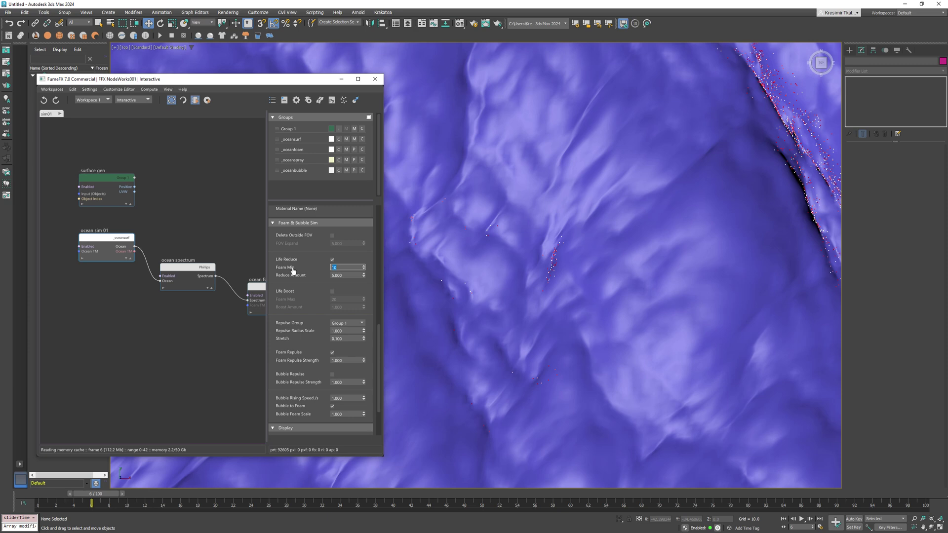
{"action": "type", "text": "6"}
{"action": "key", "text": "Tab"}
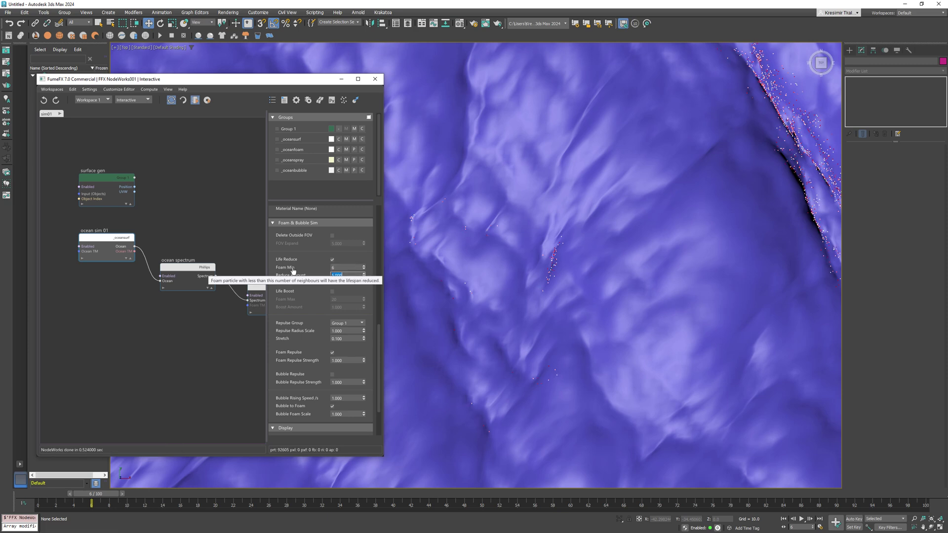
{"action": "type", "text": "2"}
{"action": "key", "text": "Return"}
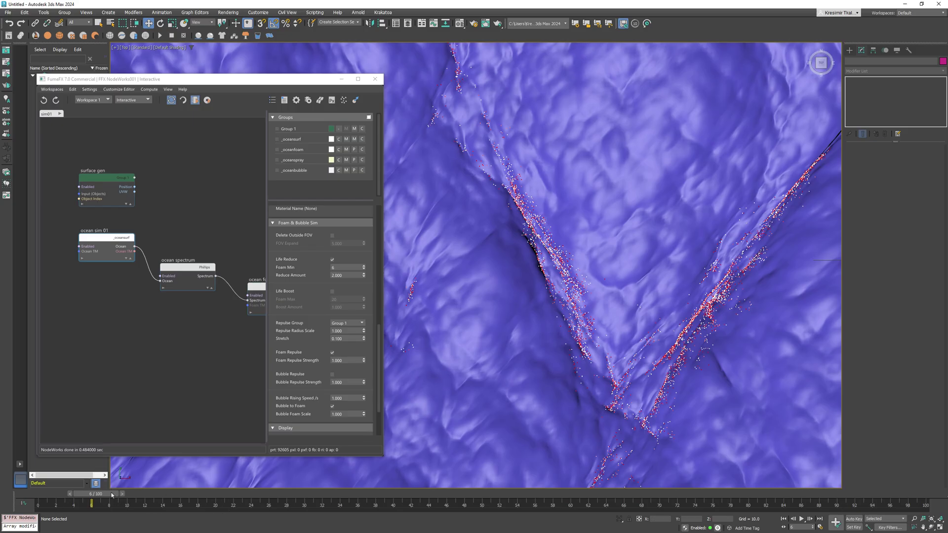
{"action": "left_click_drag", "start_coordinate": [109, 494], "coordinate": [253, 507]}
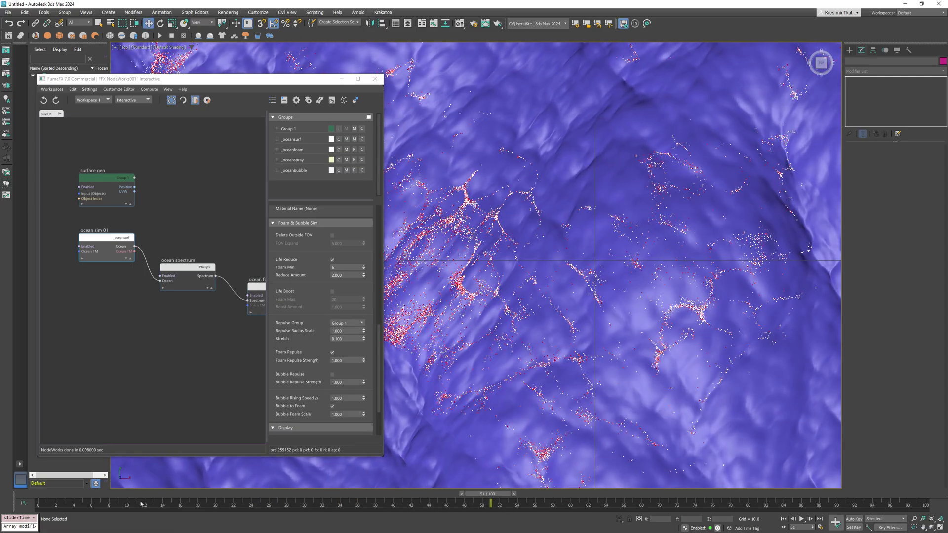
{"action": "left_click_drag", "start_coordinate": [57, 494], "coordinate": [38, 494]}
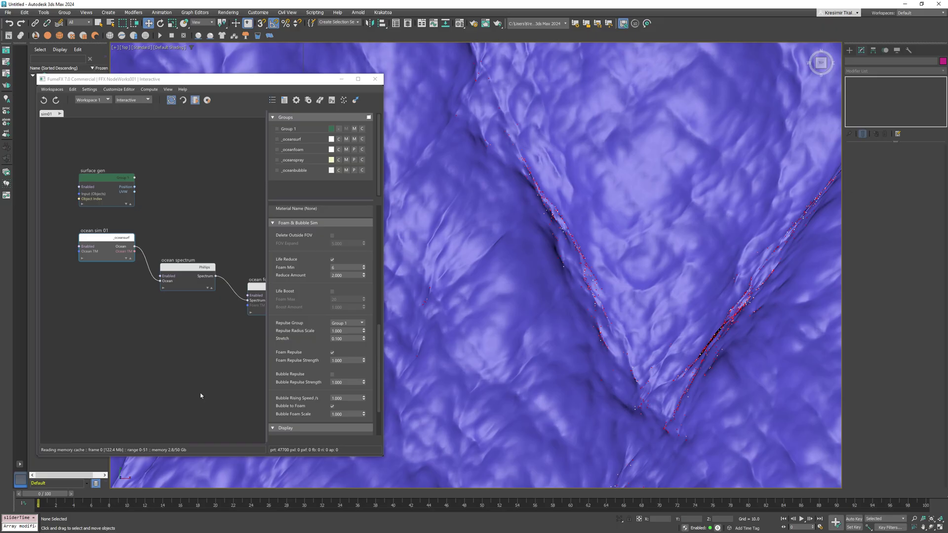
- Enable Life Boost on the Ocean Sim node and preview the foam up to frame 57 and again at frame 27
{"action": "left_click", "coordinate": [332, 291]}
{"action": "left_click_drag", "start_coordinate": [59, 496], "coordinate": [294, 510]}
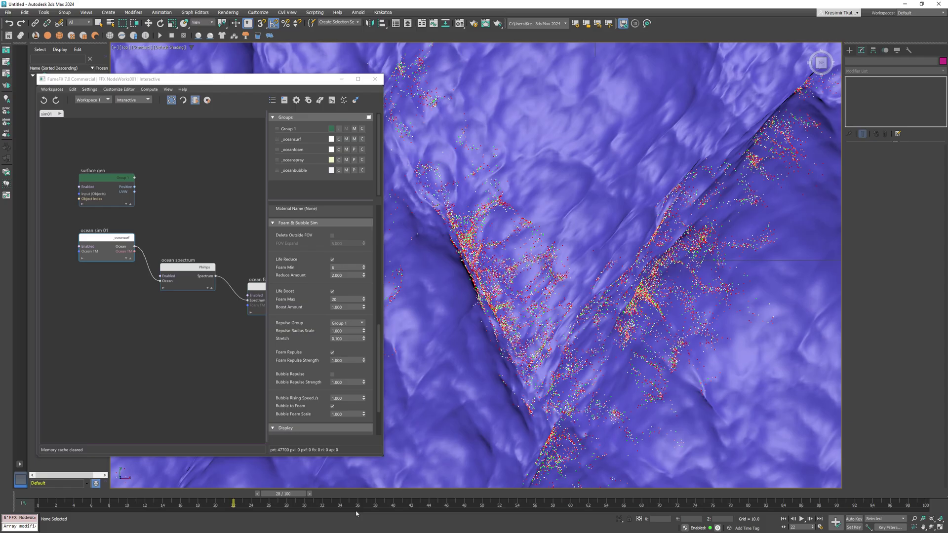
{"action": "scroll", "coordinate": [638, 345], "scroll_direction": "down", "scroll_amount": 5}
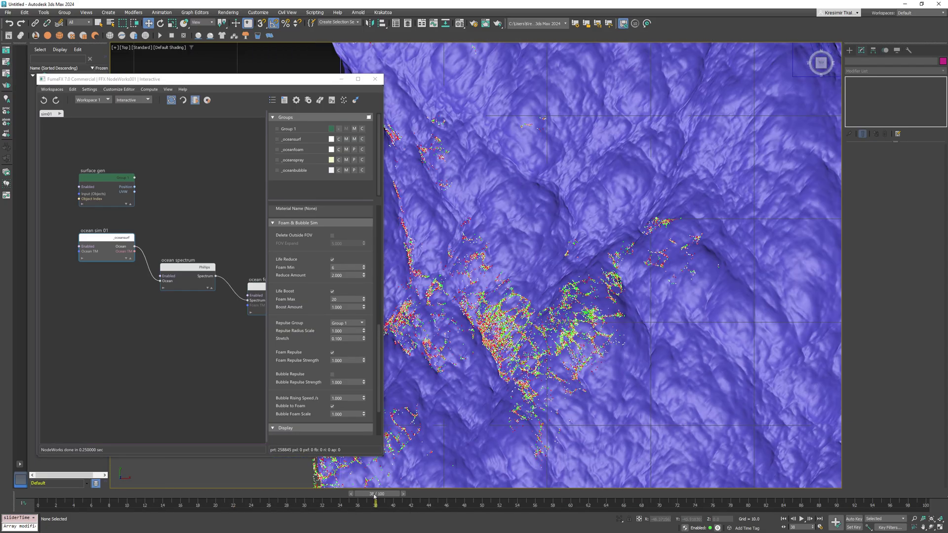
{"action": "left_click_drag", "start_coordinate": [374, 496], "coordinate": [543, 501]}
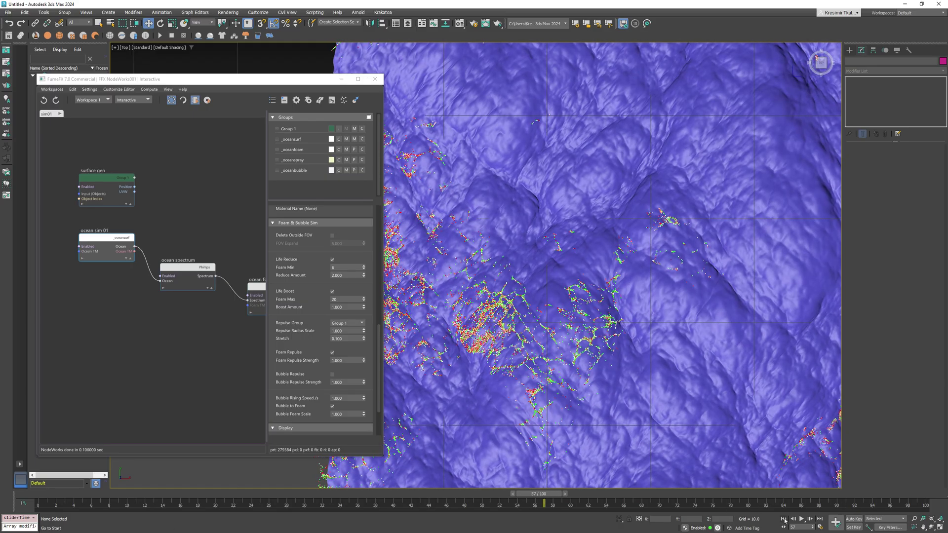
{"action": "left_click", "coordinate": [783, 519]}
{"action": "left_click_drag", "start_coordinate": [43, 494], "coordinate": [296, 504]}
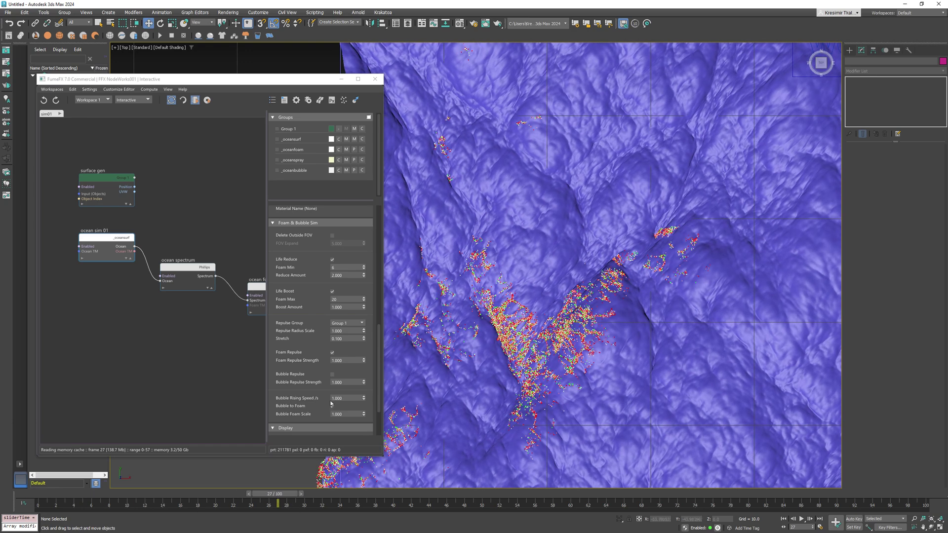
- Set the Life Boost Foam Max to 9 and Boost Amount to 1.5
{"action": "left_click_drag", "start_coordinate": [320, 337], "coordinate": [319, 330]}
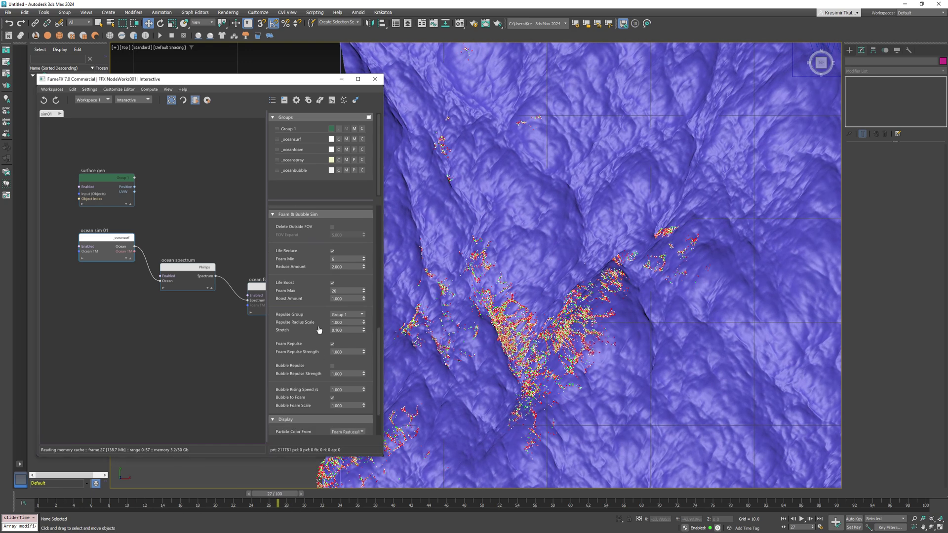
{"action": "double_click", "coordinate": [343, 288]}
{"action": "type", "text": "9"}
{"action": "key", "text": "Tab"}
{"action": "key", "text": "BackSpace"}
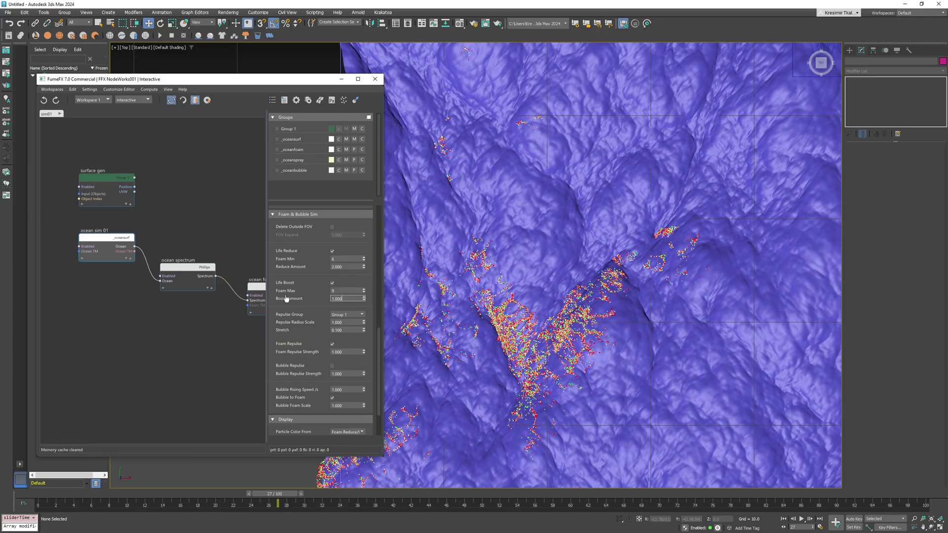
{"action": "type", "text": "1.5"}
{"action": "key", "text": "Return"}
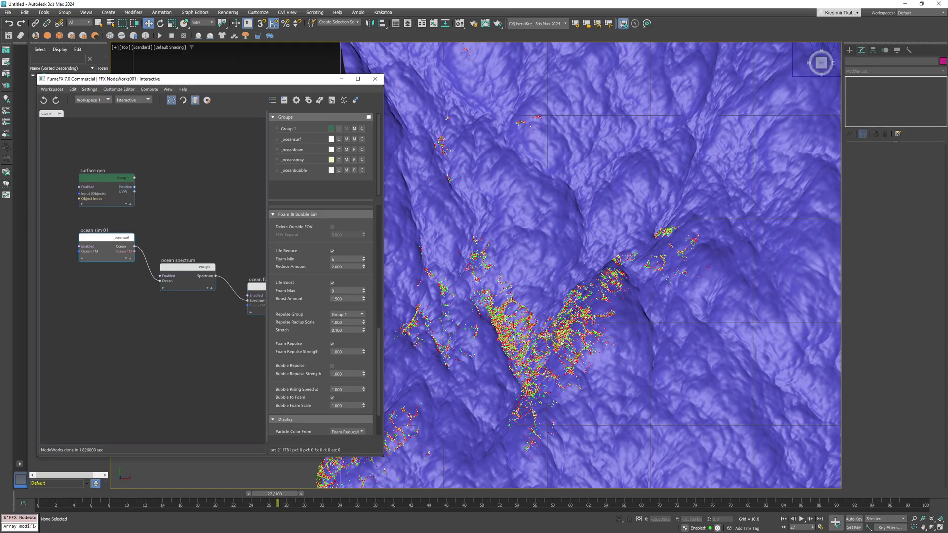
- Examine the boosted foam in perspective at frame 53 and from above at frames 51 and 40
{"action": "left_click", "coordinate": [547, 333]}
{"action": "key", "text": "p"}
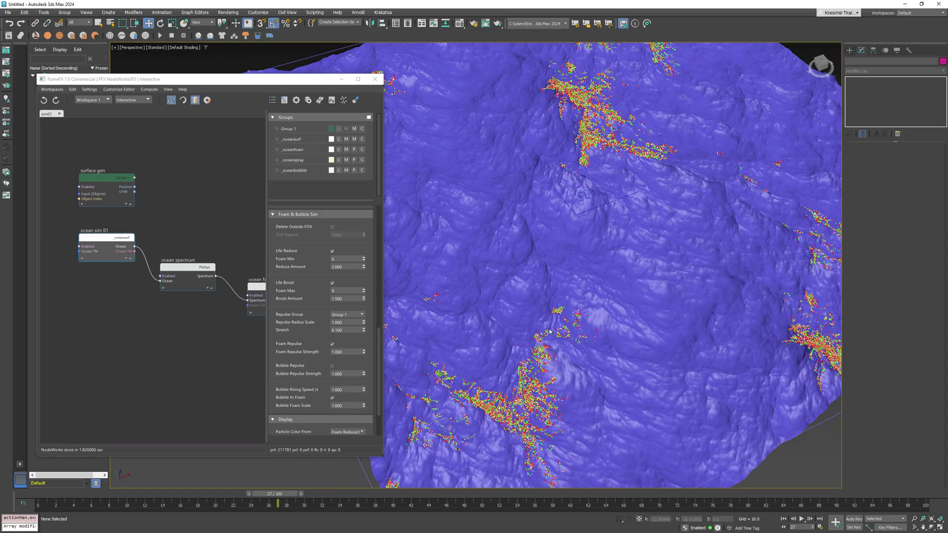
{"action": "scroll", "coordinate": [593, 366], "scroll_direction": "up", "scroll_amount": 4}
{"action": "scroll", "coordinate": [581, 343], "scroll_direction": "down", "scroll_amount": 5}
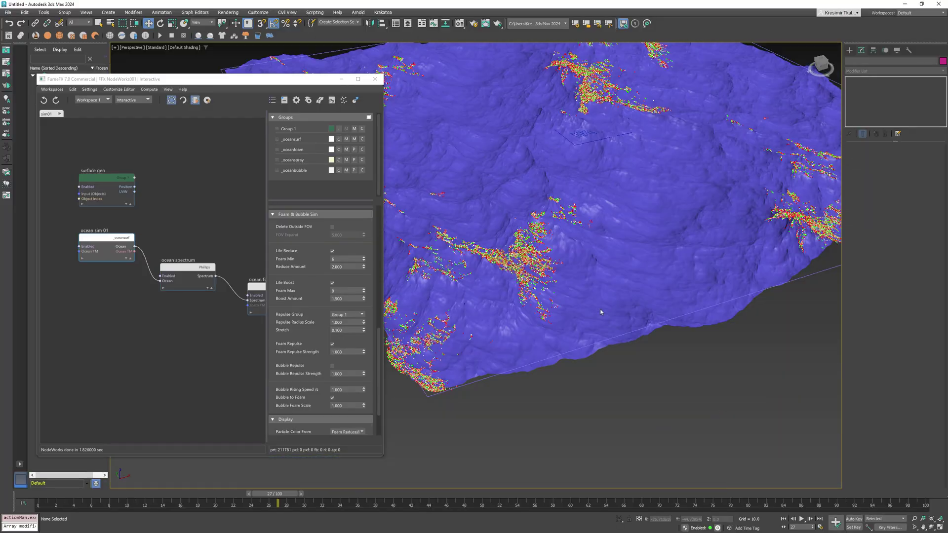
{"action": "left_click", "coordinate": [505, 495]}
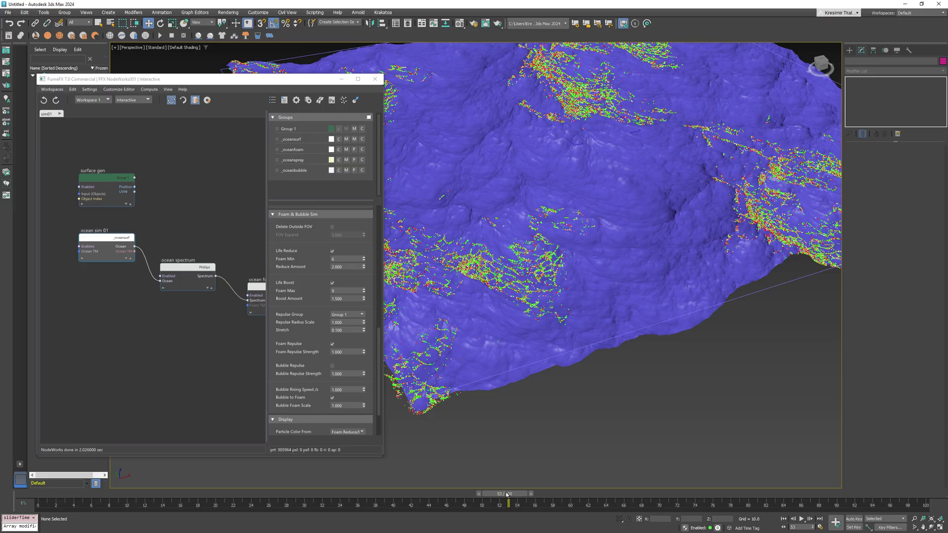
{"action": "left_click_drag", "start_coordinate": [507, 495], "coordinate": [491, 494]}
{"action": "key", "text": "t"}
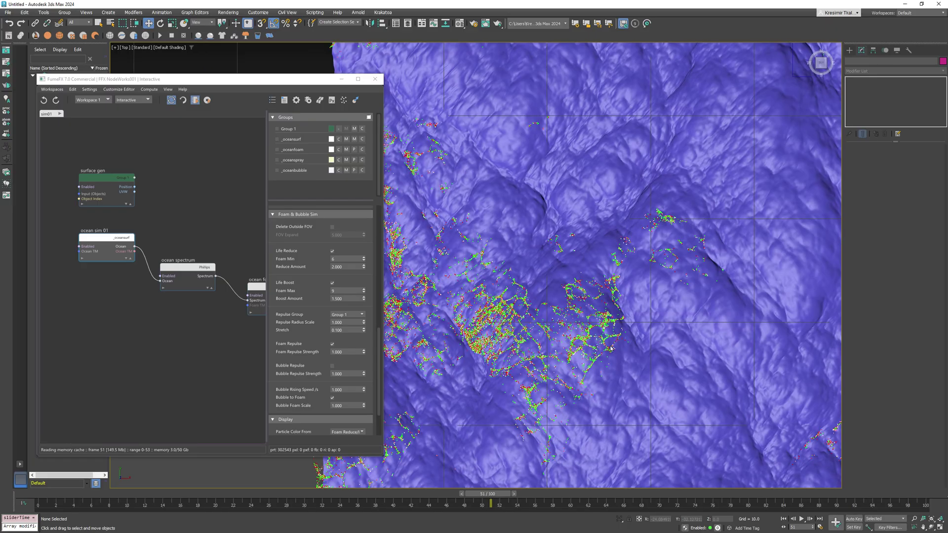
{"action": "middle_click_drag", "start_coordinate": [665, 369], "coordinate": [682, 352]}
{"action": "scroll", "coordinate": [617, 363], "scroll_direction": "up", "scroll_amount": 8}
{"action": "left_click_drag", "start_coordinate": [217, 494], "coordinate": [388, 532]}
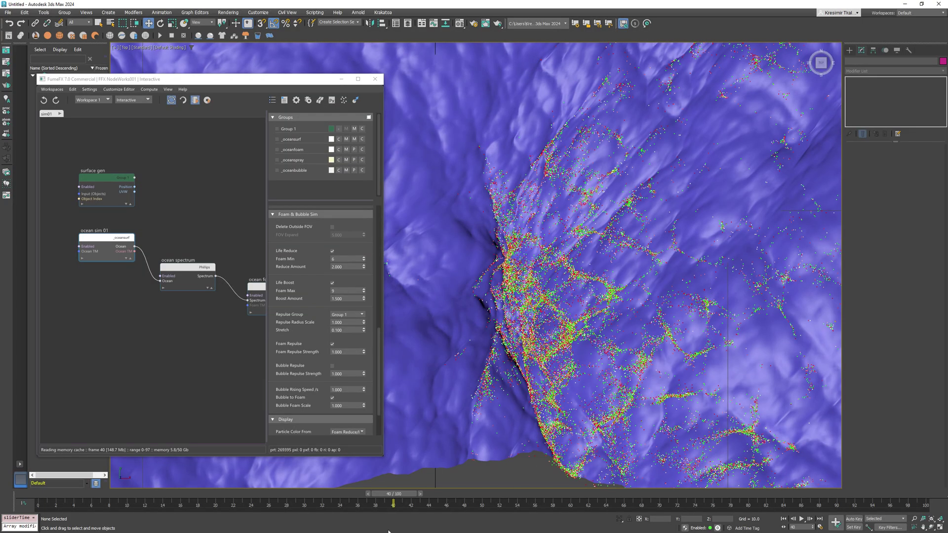
- Select the NodeWorks ocean object in perspective and create a Multi/Sub-Object material in the first material slot
{"action": "key", "text": "p"}
{"action": "middle_click_drag", "start_coordinate": [607, 381], "coordinate": [578, 440]}
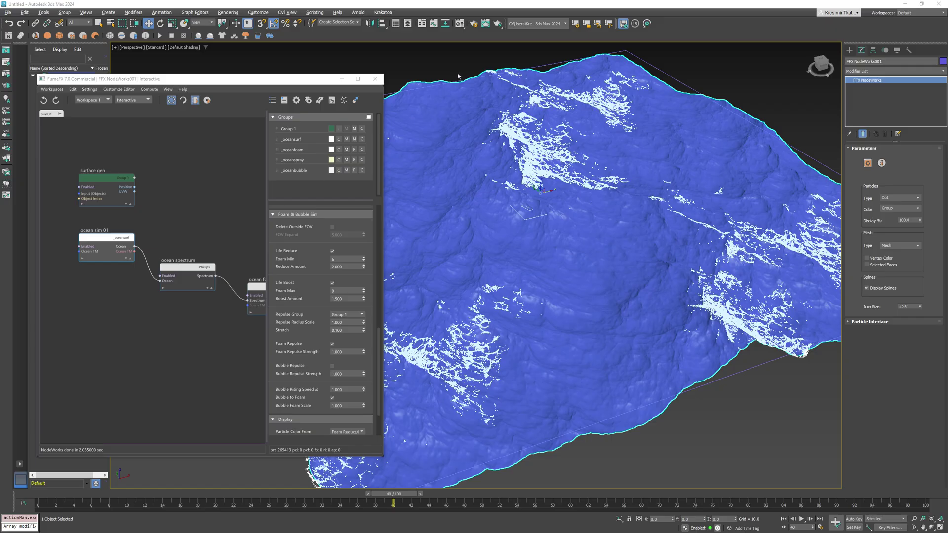
{"action": "left_click", "coordinate": [460, 24]}
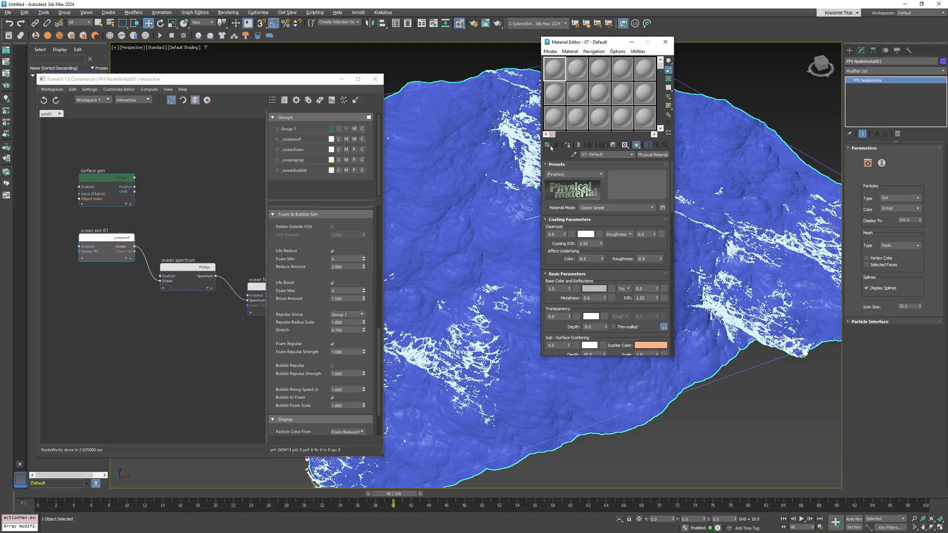
{"action": "left_click", "coordinate": [547, 145]}
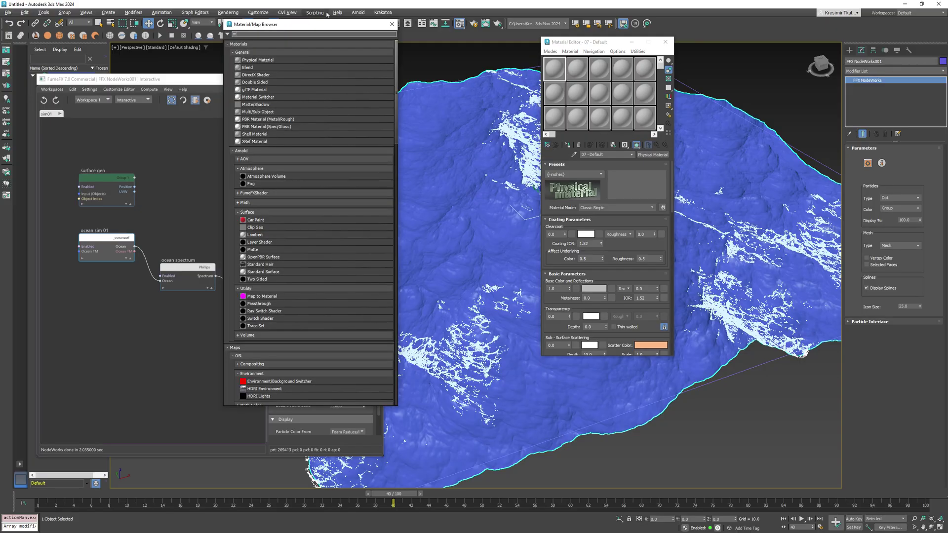
{"action": "type", "text": "multi"}
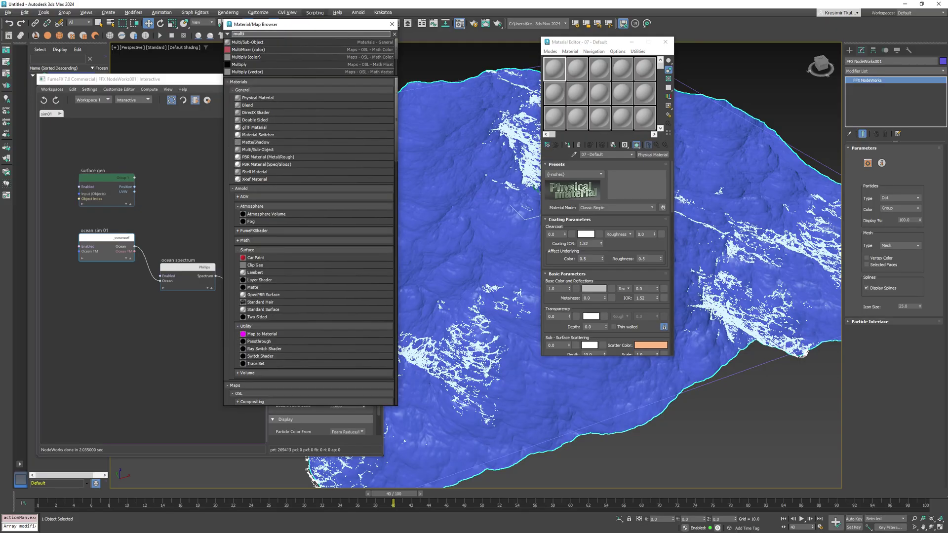
{"action": "double_click", "coordinate": [252, 42]}
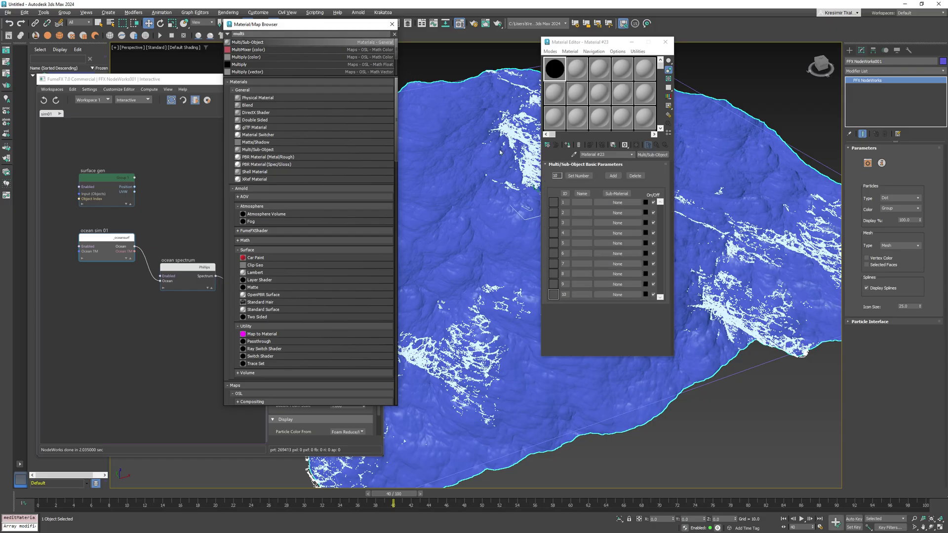
- Add an Arnold Standard Surface as sub-material 1 and name it ocean
{"action": "left_click", "coordinate": [616, 203]}
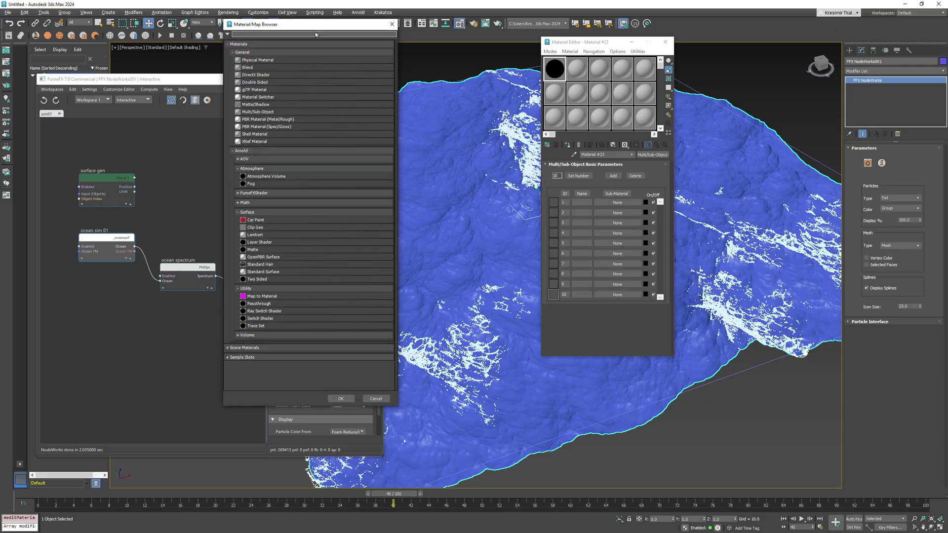
{"action": "type", "text": "stan"}
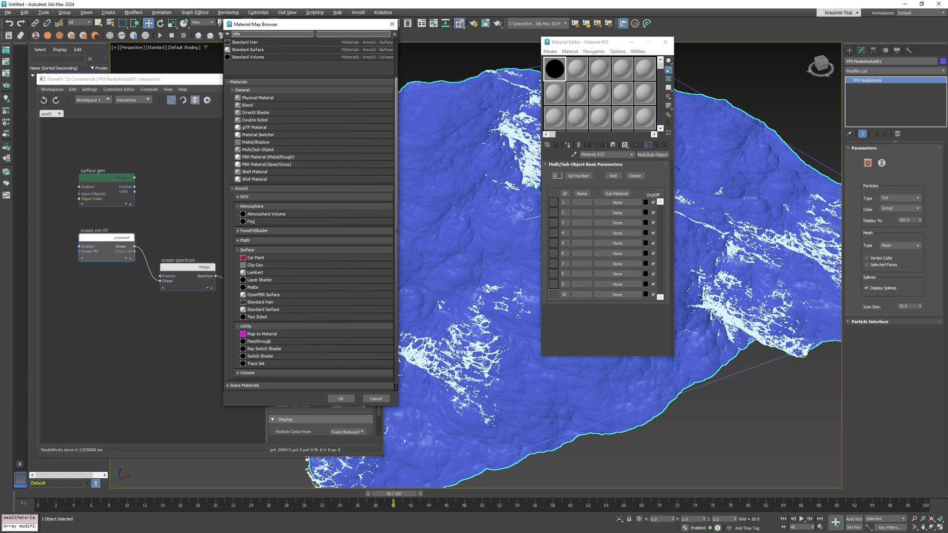
{"action": "double_click", "coordinate": [311, 49]}
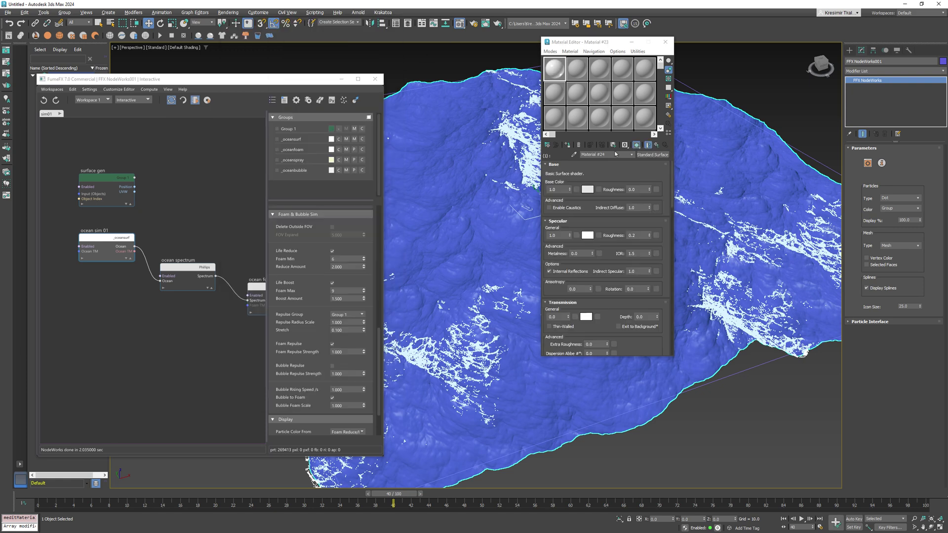
{"action": "type", "text": "ocean"}
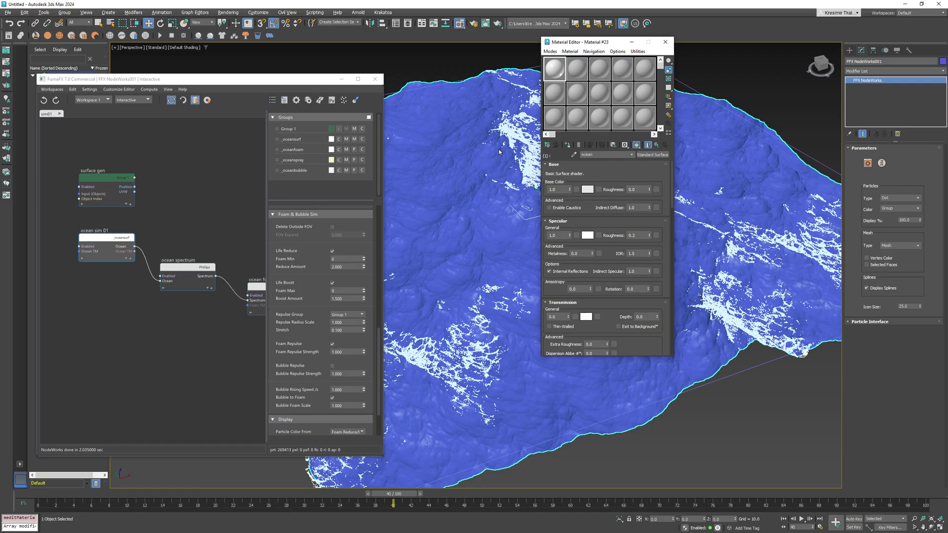
{"action": "left_click", "coordinate": [656, 145]}
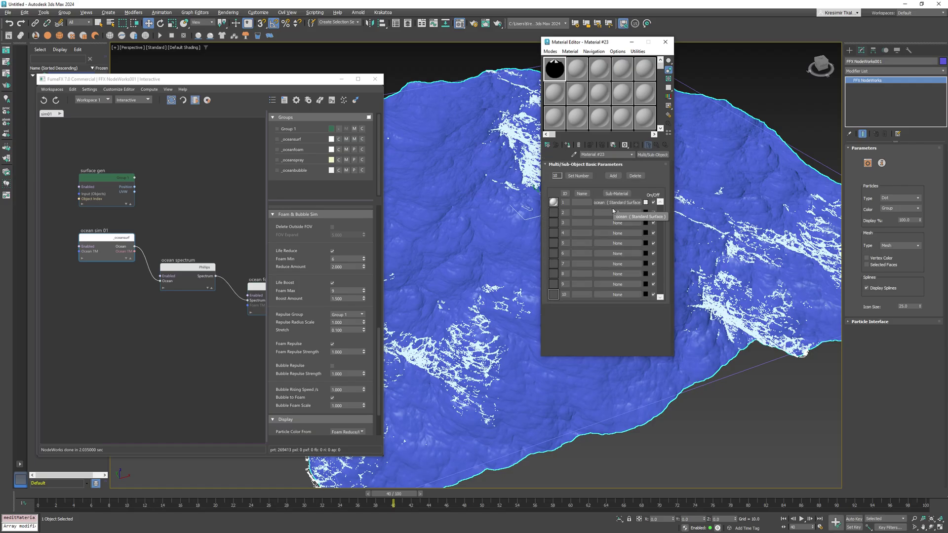
- Copy the ocean sub-material to ID 2 and name the copy foam
{"action": "left_click_drag", "start_coordinate": [607, 215], "coordinate": [606, 213]}
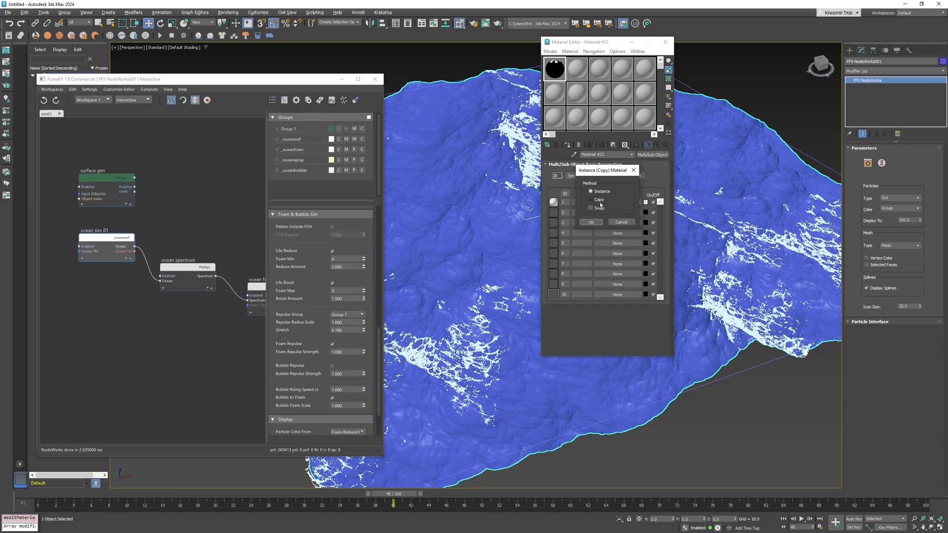
{"action": "left_click", "coordinate": [591, 222]}
{"action": "left_click", "coordinate": [618, 213]}
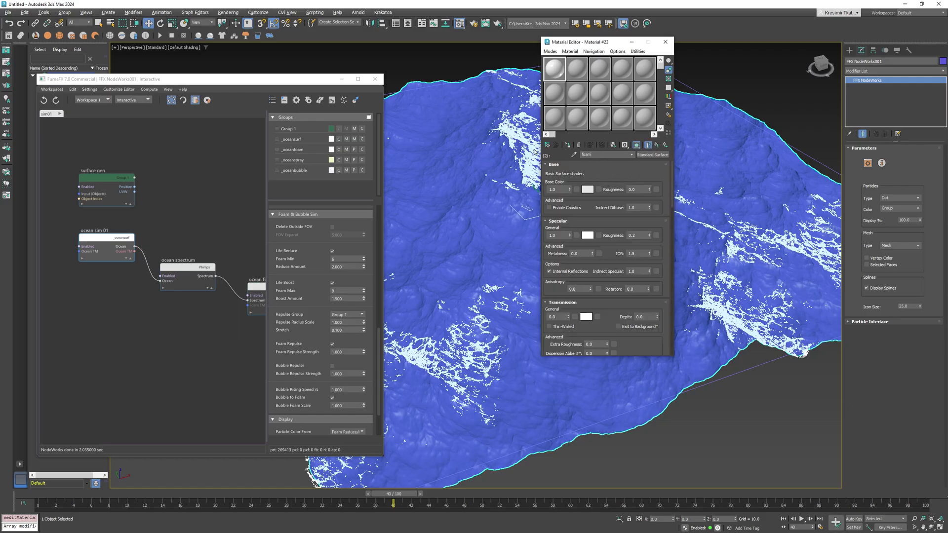
{"action": "left_click", "coordinate": [656, 145]}
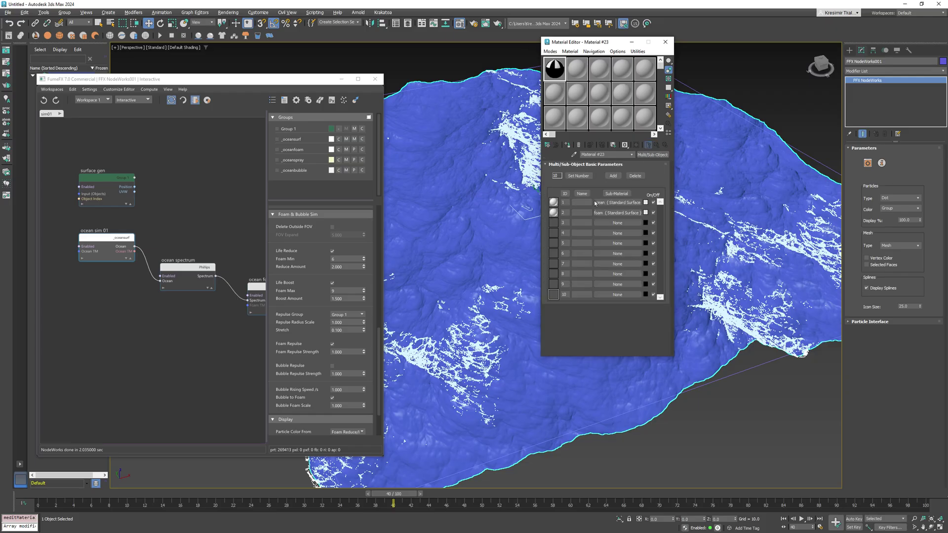
- Assign the Multi/Sub-Object material to the selected NodeWorks object
{"action": "left_click", "coordinate": [618, 203]}
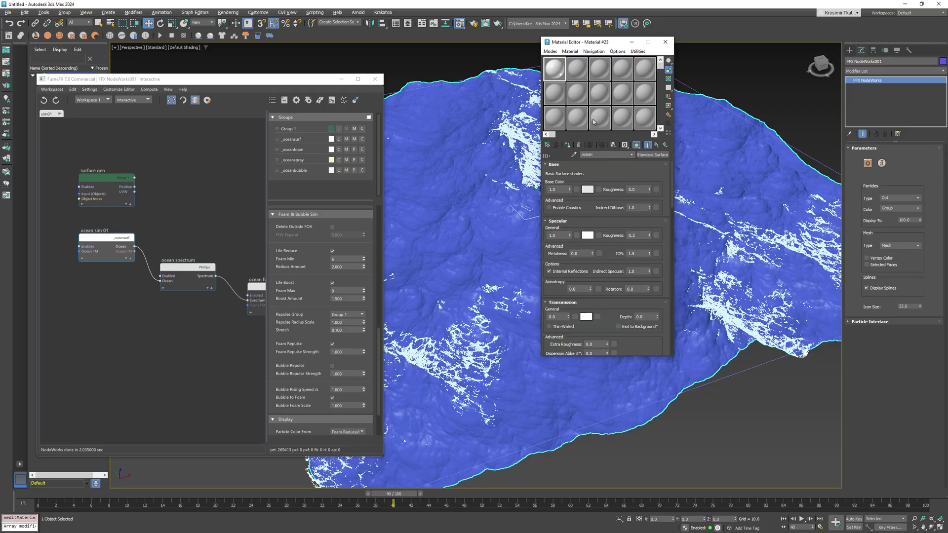
{"action": "left_click", "coordinate": [656, 145]}
{"action": "left_click", "coordinate": [568, 145]}
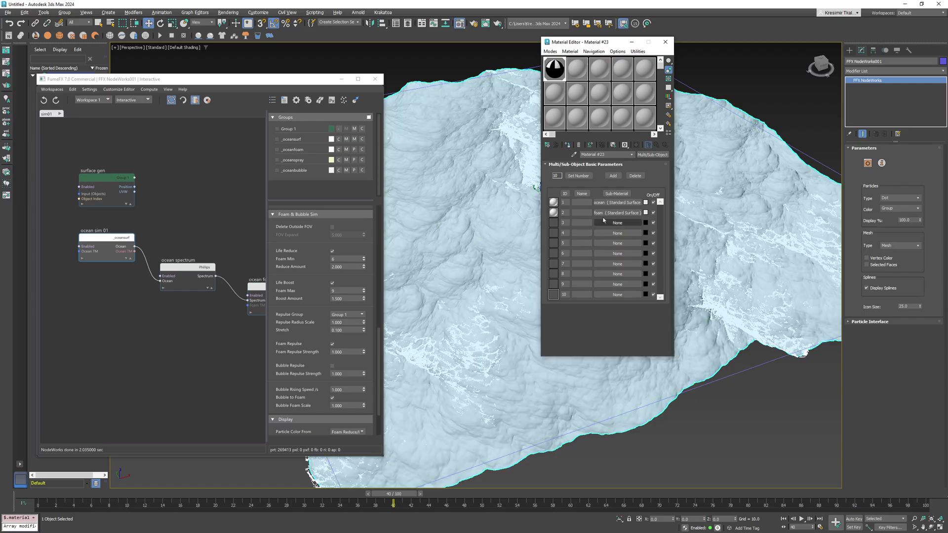
- Open the ocean sub-material's settings and start an interactive render of the scene in Arnold RenderView
{"action": "left_click", "coordinate": [617, 202]}
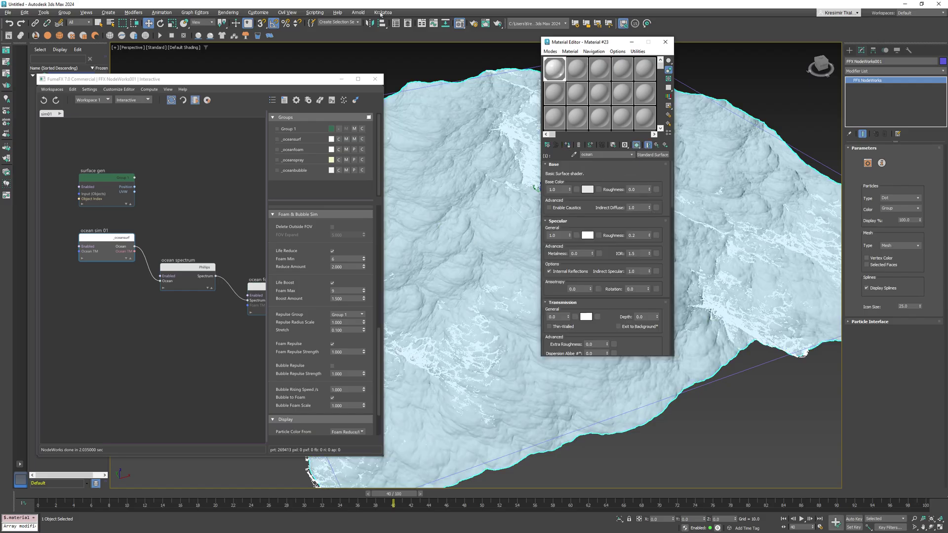
{"action": "left_click", "coordinate": [358, 13]}
{"action": "left_click", "coordinate": [394, 84]}
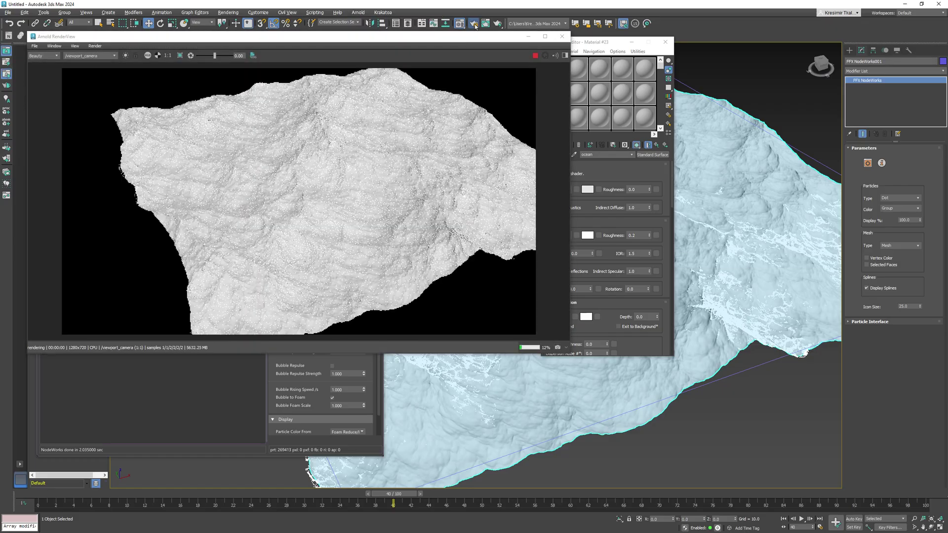
- Open the render setup beside the preview and set Arnold's Render Device to GPU
{"action": "key", "text": "F10"}
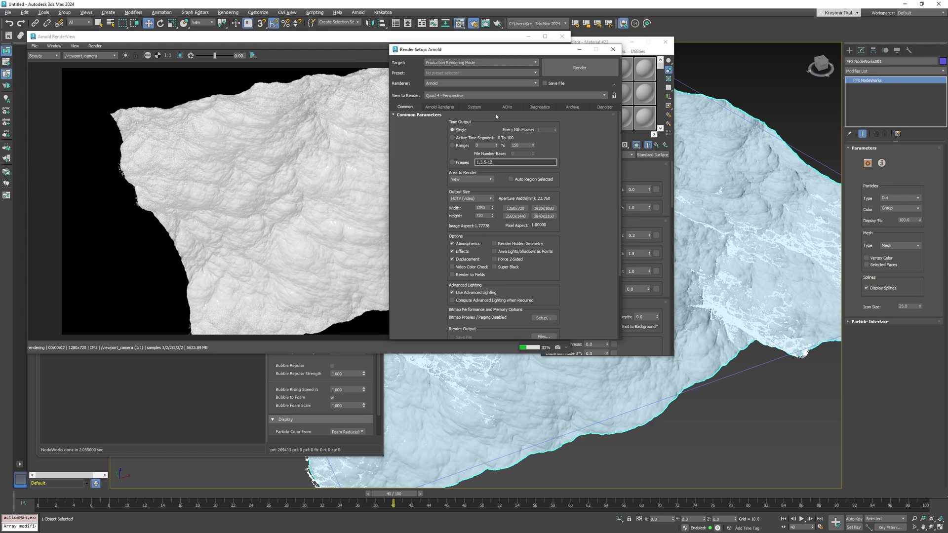
{"action": "left_click_drag", "start_coordinate": [474, 49], "coordinate": [605, 89]}
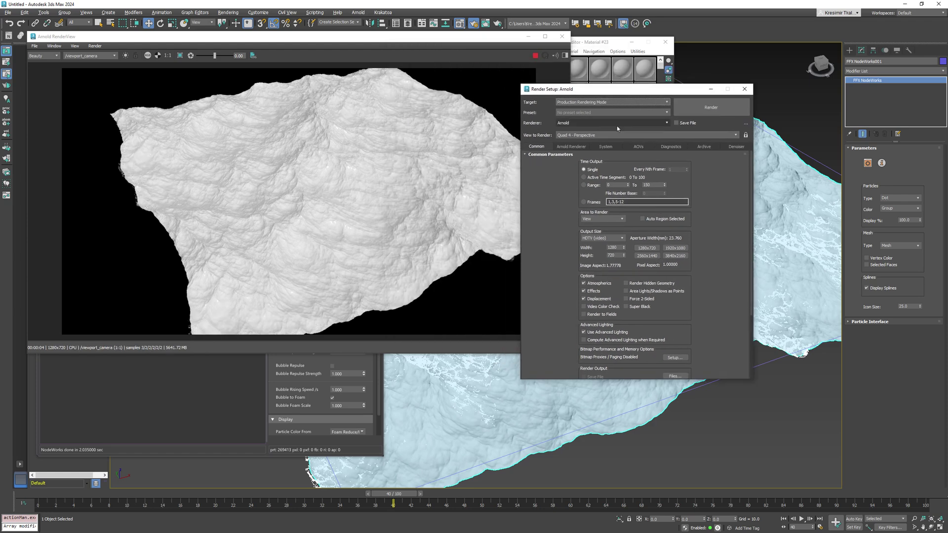
{"action": "left_click", "coordinate": [605, 147]}
{"action": "left_click_drag", "start_coordinate": [752, 380], "coordinate": [739, 416]}
{"action": "left_click", "coordinate": [576, 274]}
{"action": "left_click", "coordinate": [580, 286]}
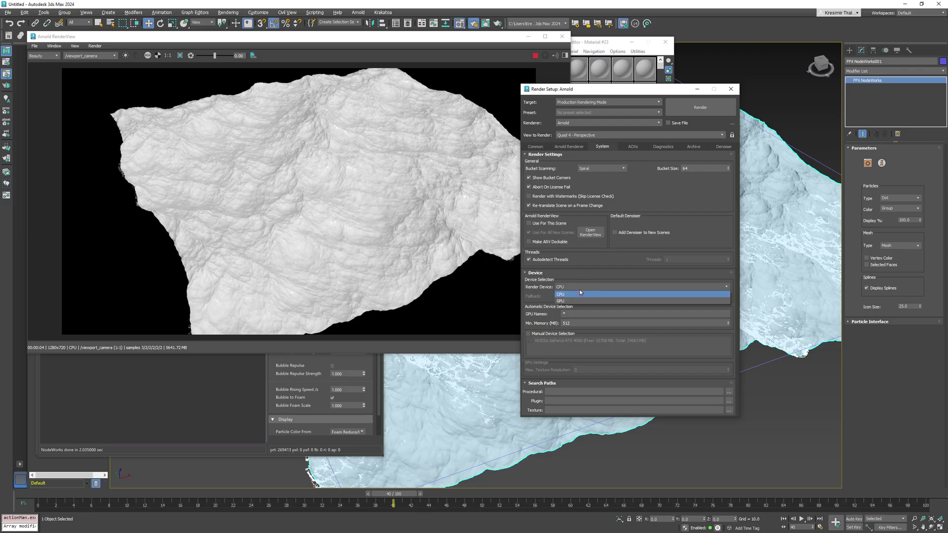
{"action": "left_click", "coordinate": [579, 301]}
{"action": "left_click", "coordinate": [543, 290]}
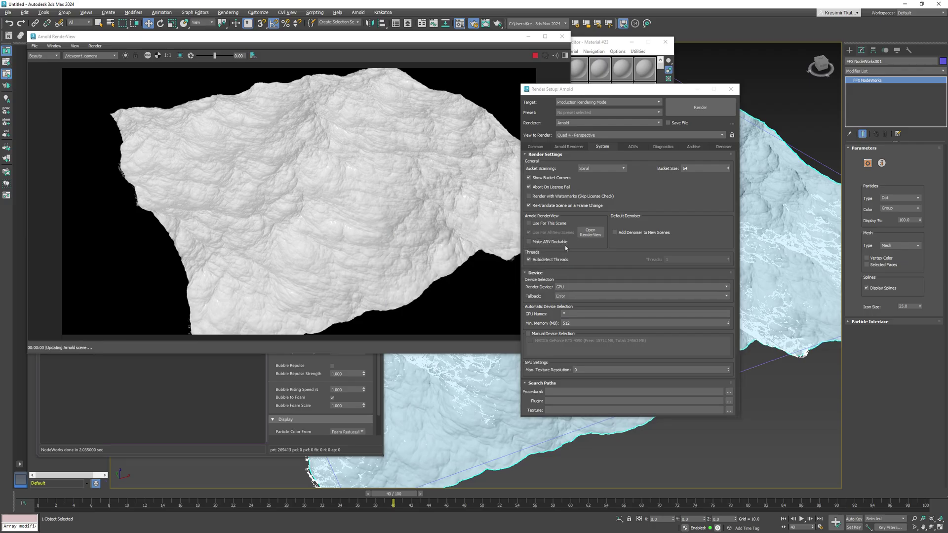
- Set Arnold's Camera (AA) samples to 14 and the Diffuse ray depth to 2
{"action": "left_click", "coordinate": [568, 147]}
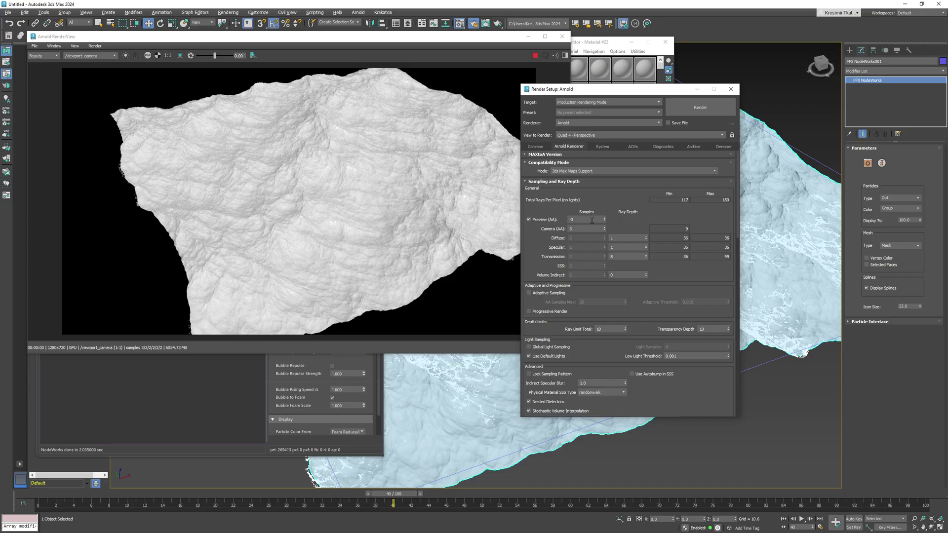
{"action": "left_click", "coordinate": [578, 230]}
{"action": "type", "text": "14"}
{"action": "key", "text": "Return"}
{"action": "left_click", "coordinate": [645, 236]}
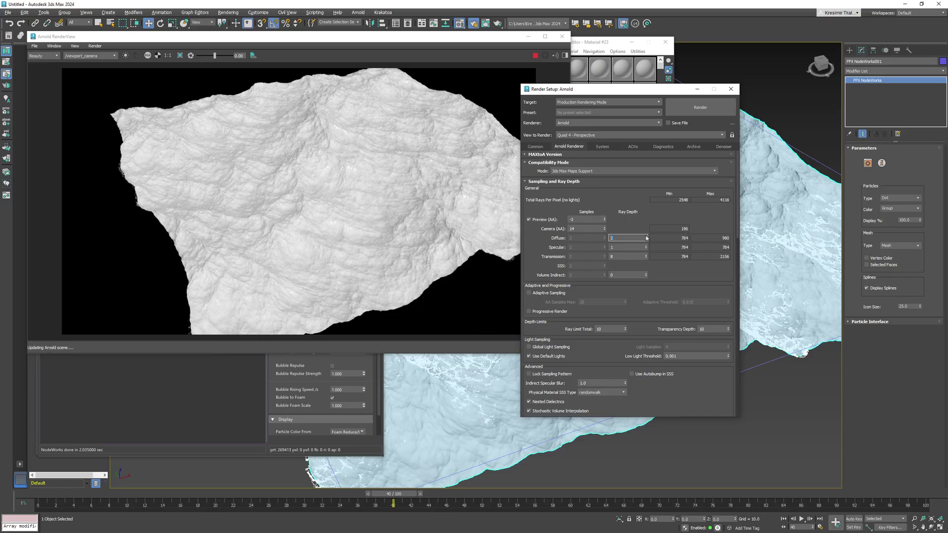
- Set Arnold's Specular ray depth to 2 and close the render setup
{"action": "left_click", "coordinate": [646, 245]}
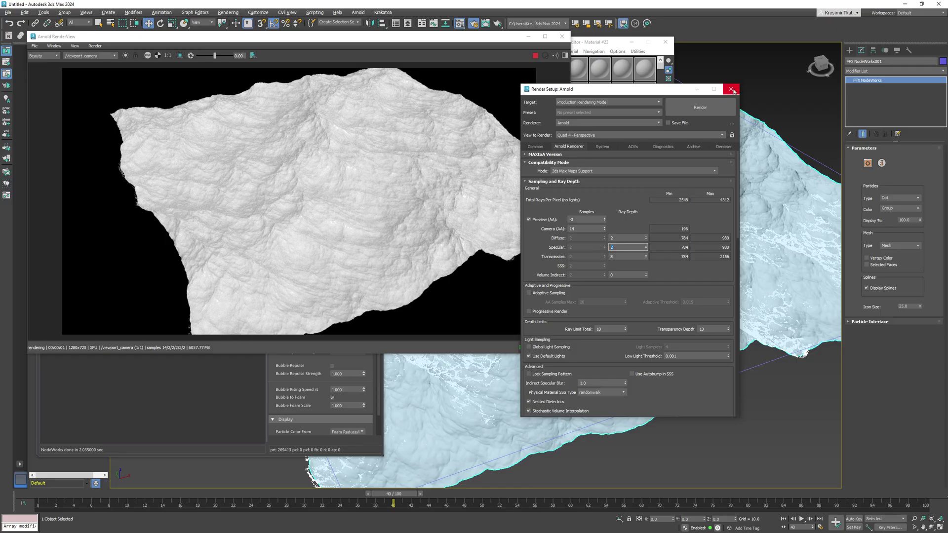
{"action": "left_click", "coordinate": [730, 90]}
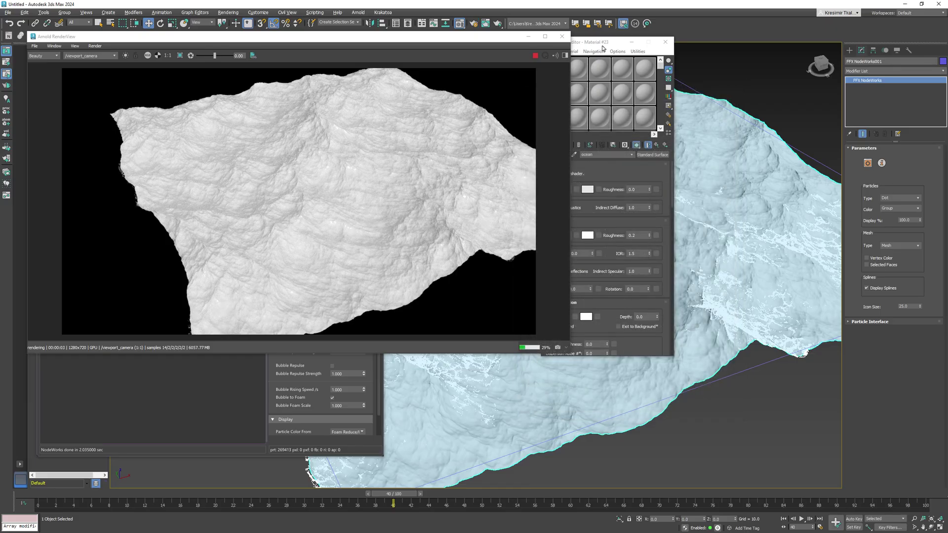
- Create a Physical Sky map in the second sample slot of the Material Editor
{"action": "left_click_drag", "start_coordinate": [602, 48], "coordinate": [732, 54]}
{"action": "left_click", "coordinate": [698, 74]}
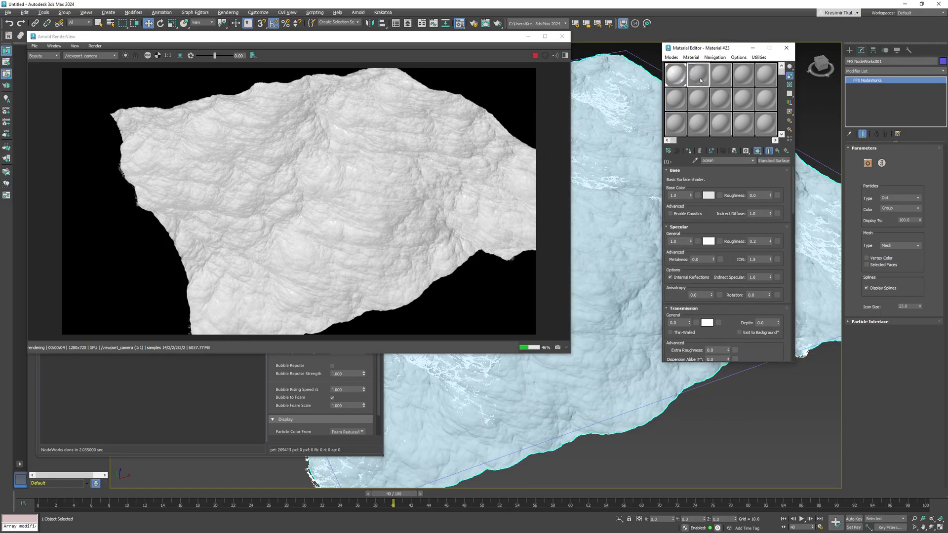
{"action": "left_click", "coordinate": [669, 150]}
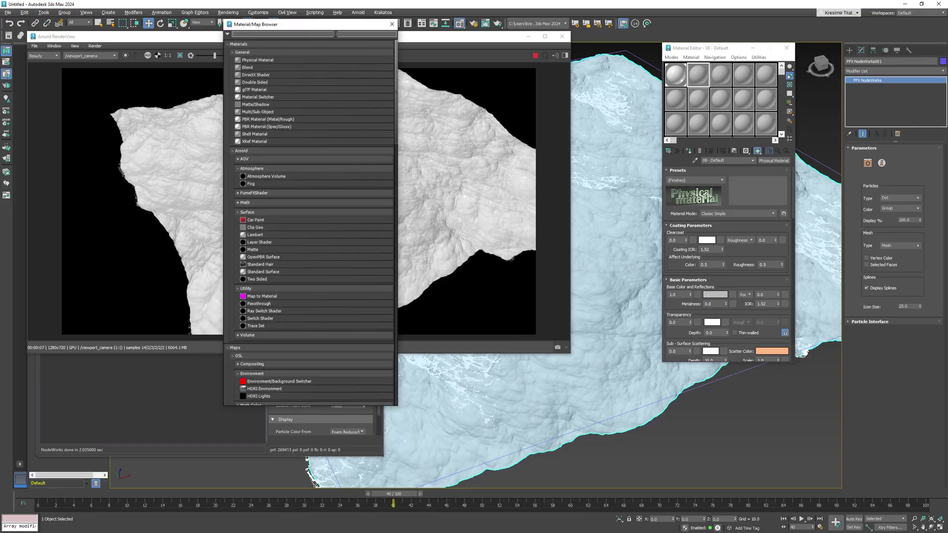
{"action": "left_click_drag", "start_coordinate": [333, 25], "coordinate": [538, 50]}
{"action": "left_click", "coordinate": [453, 58]}
{"action": "type", "text": "sky"}
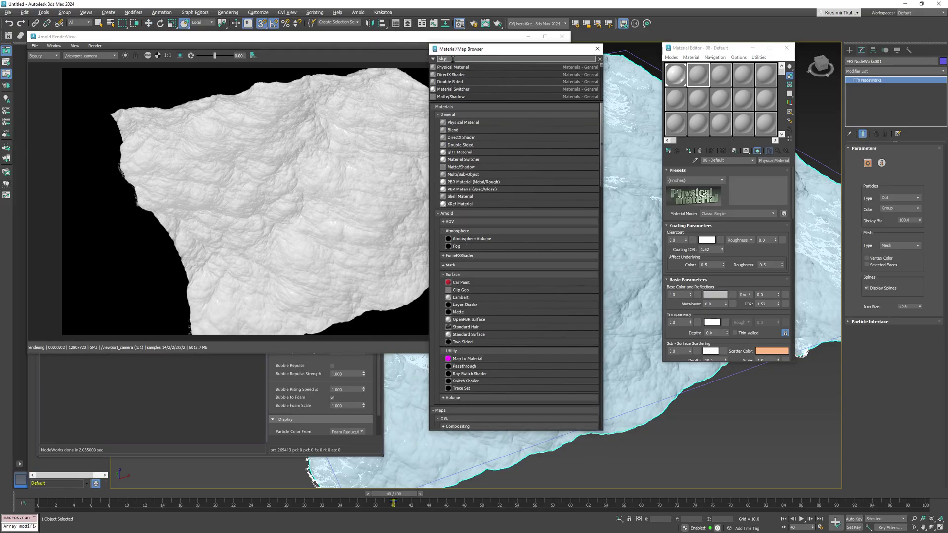
{"action": "double_click", "coordinate": [454, 67]}
{"action": "left_click", "coordinate": [597, 49]}
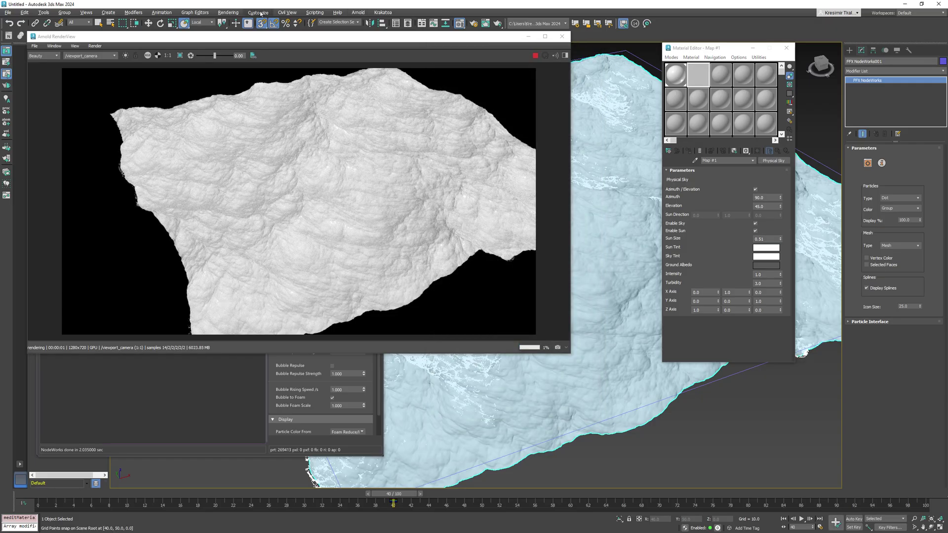
- Assign the Physical Sky map as the scene's environment map
{"action": "left_click", "coordinate": [227, 13]}
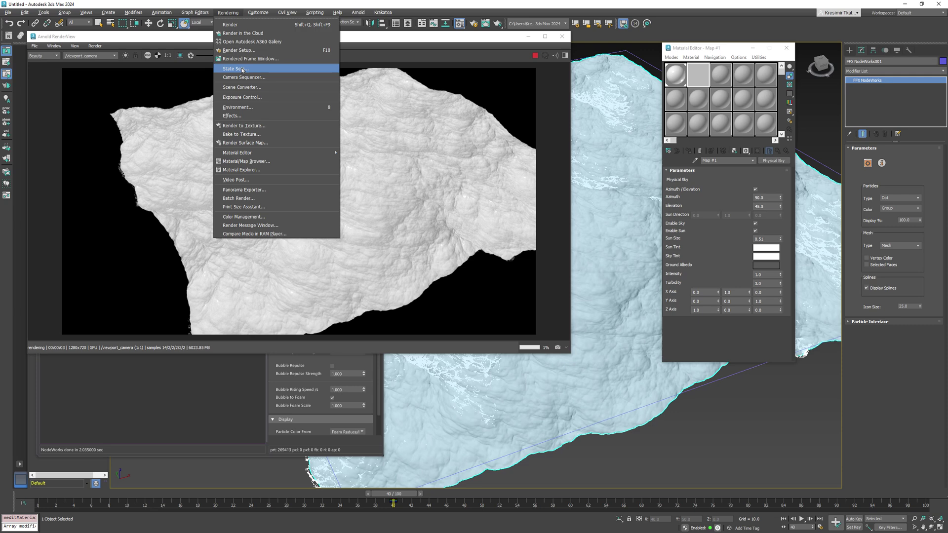
{"action": "left_click", "coordinate": [239, 107]}
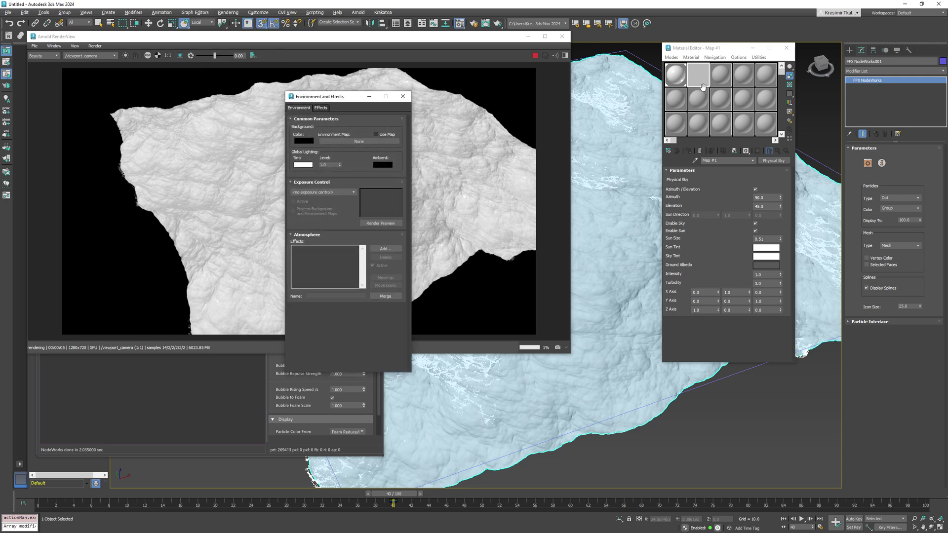
{"action": "left_click_drag", "start_coordinate": [454, 120], "coordinate": [382, 142]}
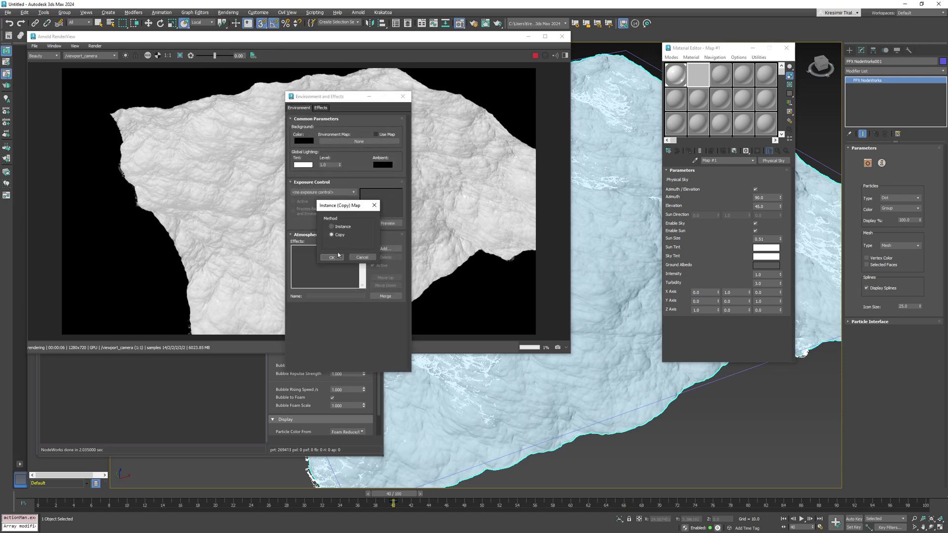
{"action": "left_click", "coordinate": [332, 258]}
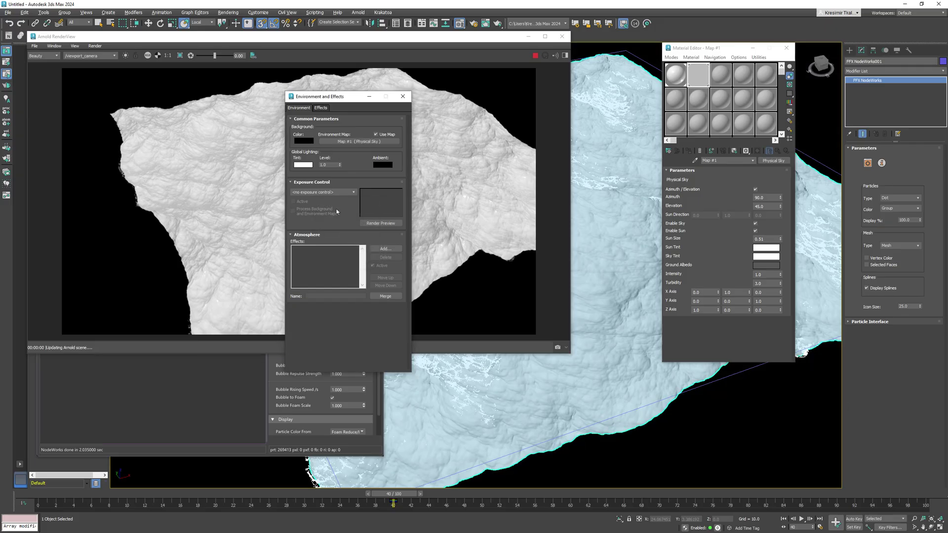
- Set the scene's exposure control to Physical Camera Exposure Control and close the environment settings
{"action": "left_click", "coordinate": [340, 193]}
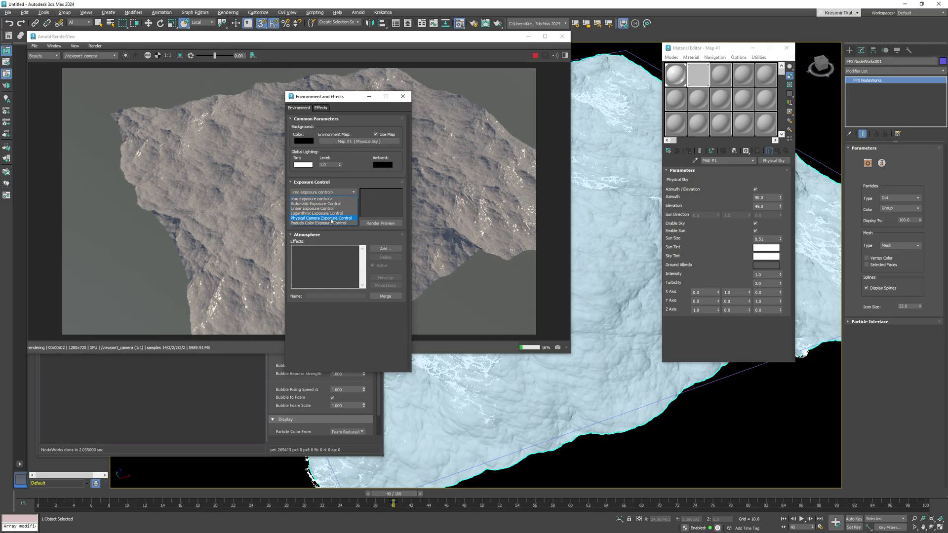
{"action": "left_click", "coordinate": [330, 218]}
{"action": "left_click", "coordinate": [403, 97]}
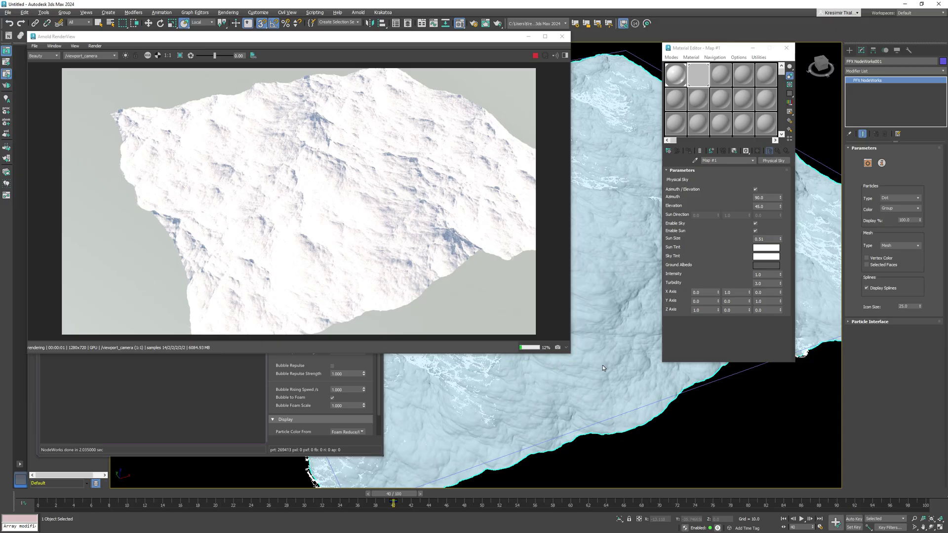
- Deselect the ocean object, create a physical camera from the current view, and move the render preview off the NodeWorks graph
{"action": "left_click", "coordinate": [704, 427]}
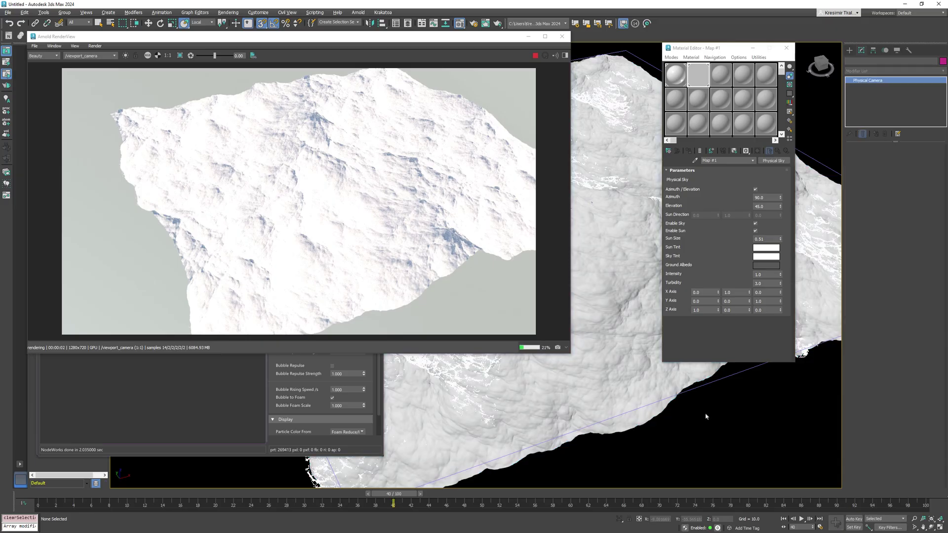
{"action": "key", "text": "ctrl+c"}
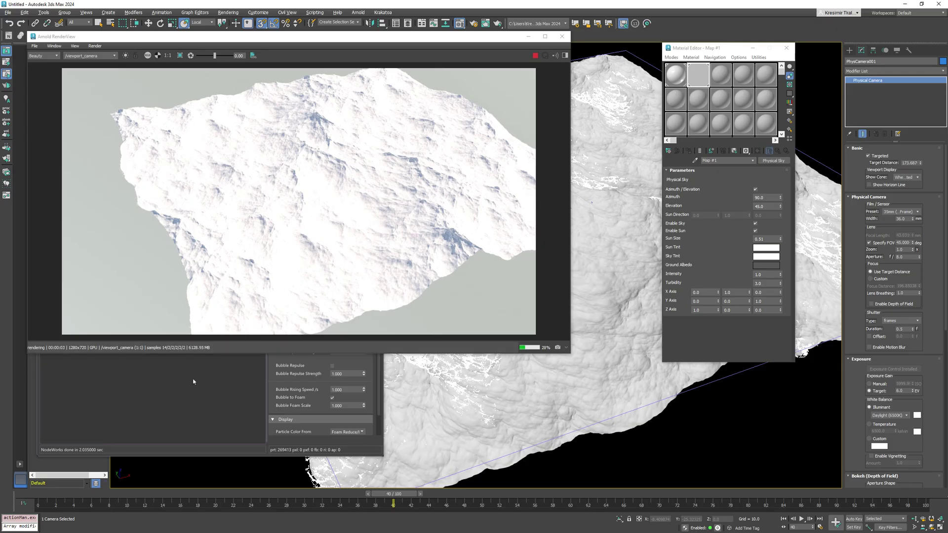
{"action": "left_click_drag", "start_coordinate": [386, 37], "coordinate": [726, 112]}
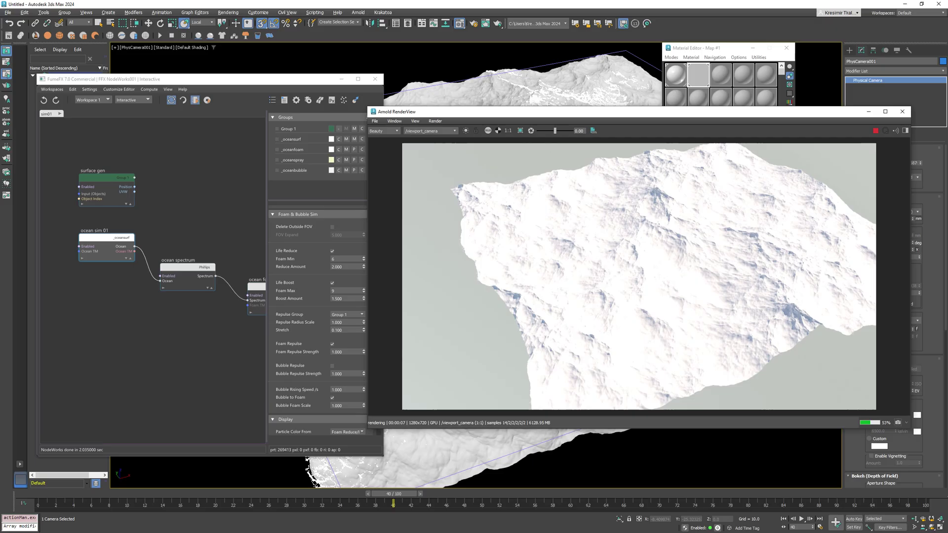
- Check the ocean sim node's Ocean MtlID, and set the ocean foam & spray node's MtlID to 2
{"action": "left_click", "coordinate": [118, 232]}
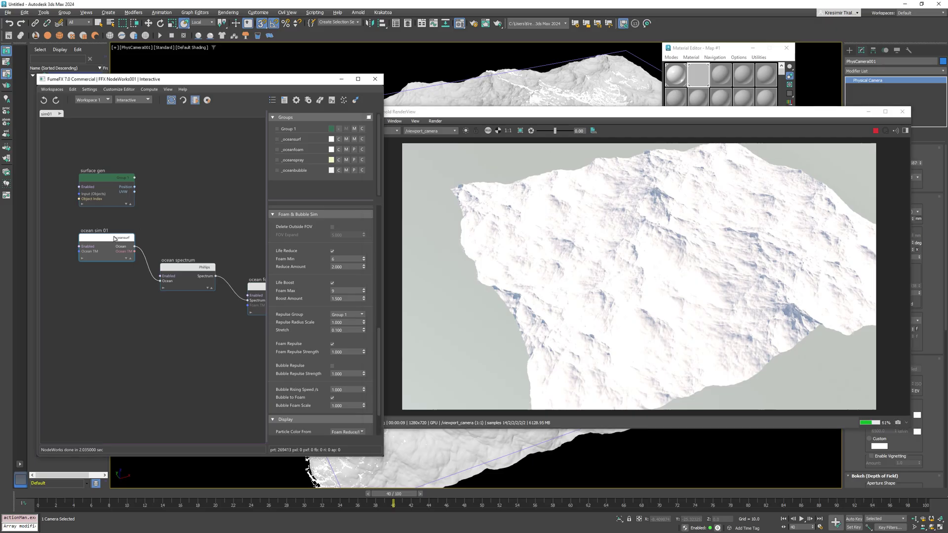
{"action": "scroll", "coordinate": [309, 299], "scroll_direction": "down", "scroll_amount": 3}
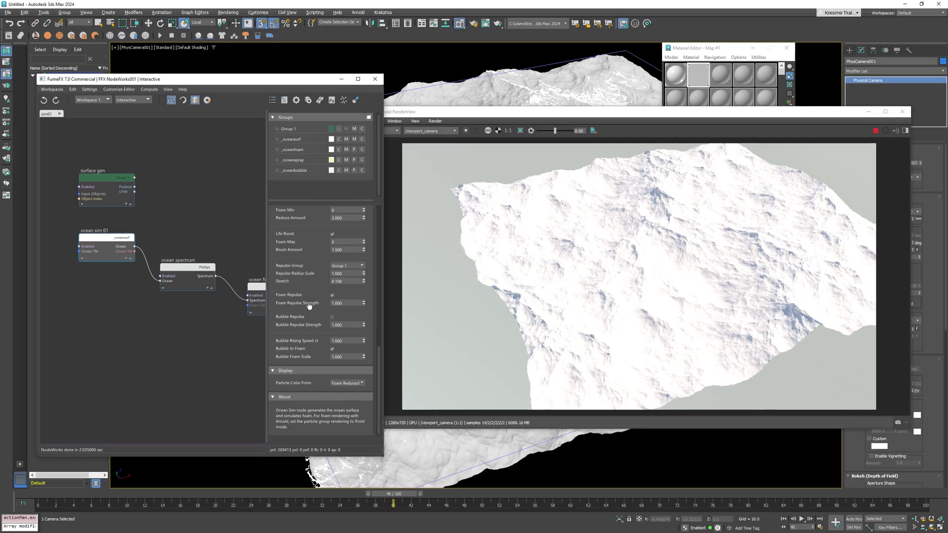
{"action": "scroll", "coordinate": [309, 306], "scroll_direction": "up", "scroll_amount": 8}
{"action": "left_click", "coordinate": [342, 279]}
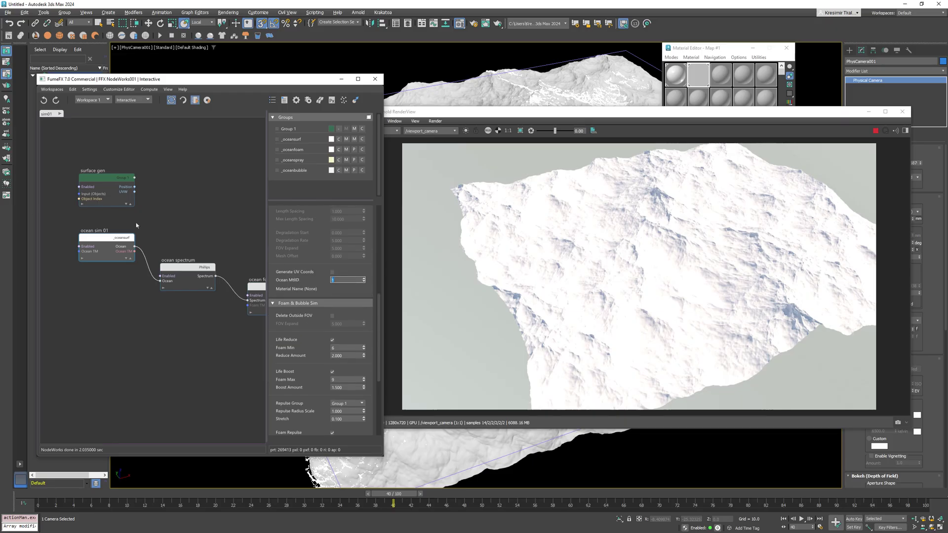
{"action": "middle_click_drag", "start_coordinate": [196, 229], "coordinate": [159, 209]}
{"action": "left_click", "coordinate": [228, 265]}
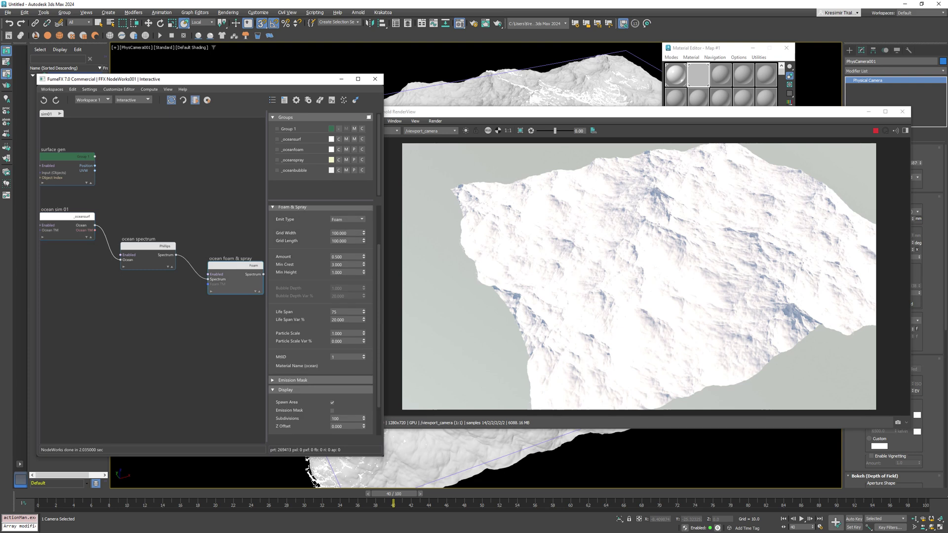
{"action": "left_click_drag", "start_coordinate": [310, 359], "coordinate": [303, 353]}
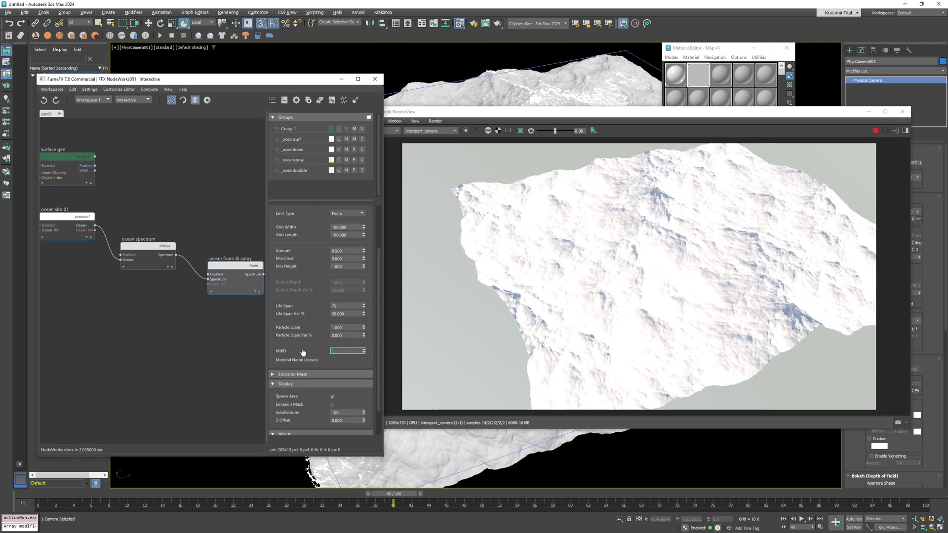
{"action": "left_click", "coordinate": [363, 349]}
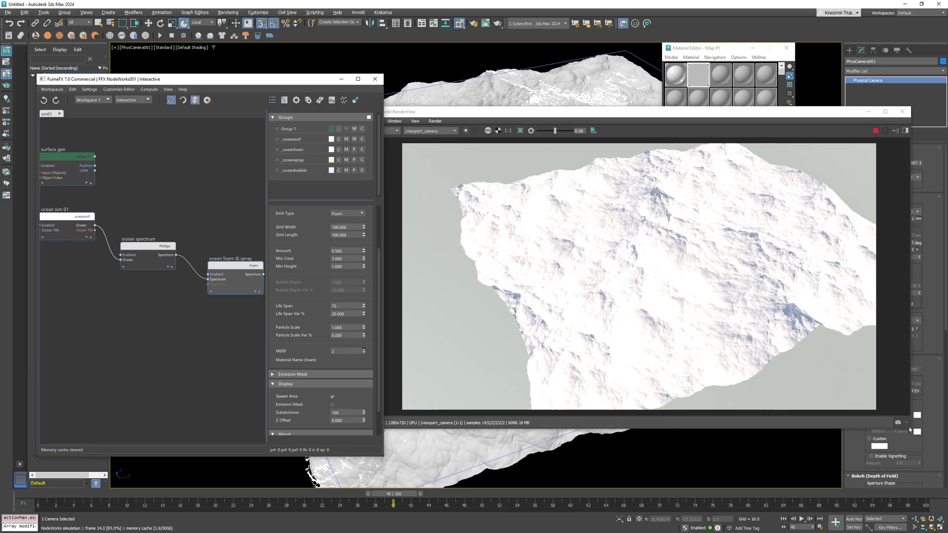
- Move the render preview clear of the viewport, and pan and orbit the physical camera to reframe the ocean surface
{"action": "left_click_drag", "start_coordinate": [909, 428], "coordinate": [855, 430]}
{"action": "left_click_drag", "start_coordinate": [628, 112], "coordinate": [642, 116]}
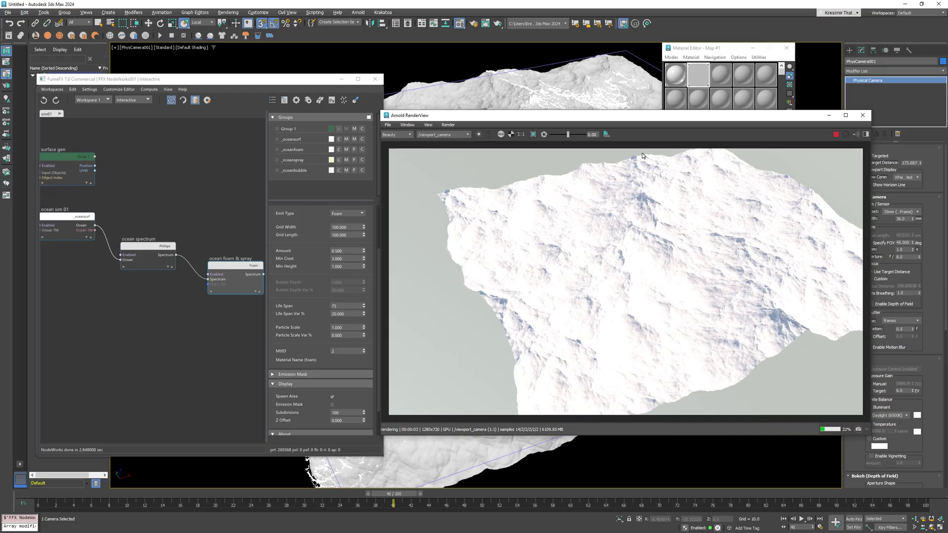
{"action": "middle_click_drag", "start_coordinate": [642, 457], "coordinate": [585, 469]}
{"action": "middle_click_drag", "start_coordinate": [596, 102], "coordinate": [602, 80]}
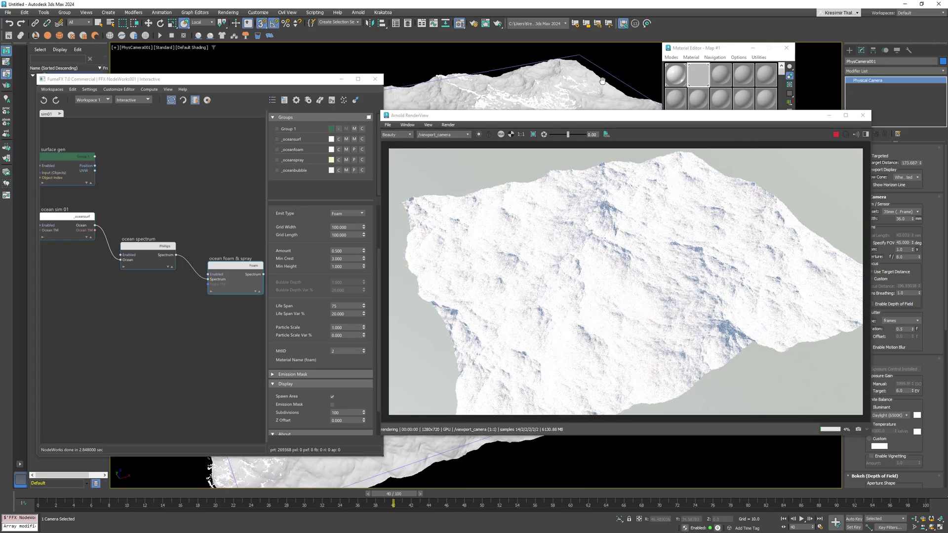
{"action": "left_click", "coordinate": [930, 527]}
{"action": "left_click_drag", "start_coordinate": [599, 457], "coordinate": [601, 453]}
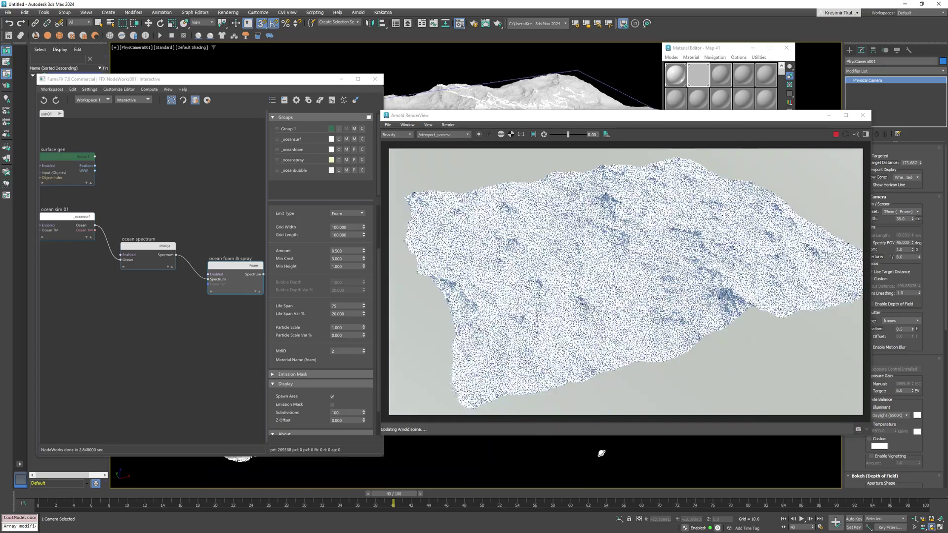
- Set the Base Color weight of the ocean Standard Surface material to 0
{"action": "left_click", "coordinate": [725, 47]}
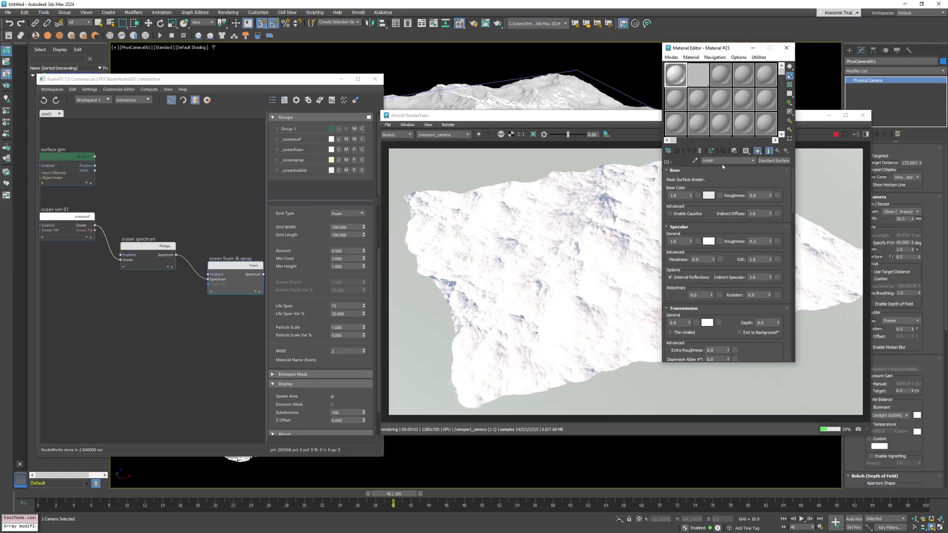
{"action": "left_click", "coordinate": [674, 78]}
{"action": "right_click", "coordinate": [690, 198]}
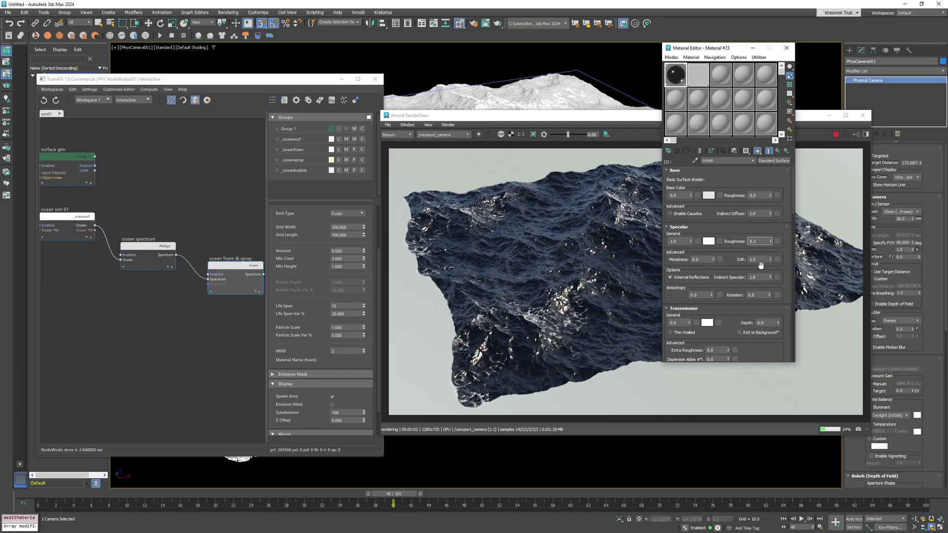
- Set the ocean material's specular Roughness to 0.1 and its IOR to 1.34
{"action": "left_click", "coordinate": [763, 278]}
{"action": "left_click", "coordinate": [760, 242]}
{"action": "type", "text": "1"}
{"action": "key", "text": "Return"}
{"action": "left_click", "coordinate": [758, 260]}
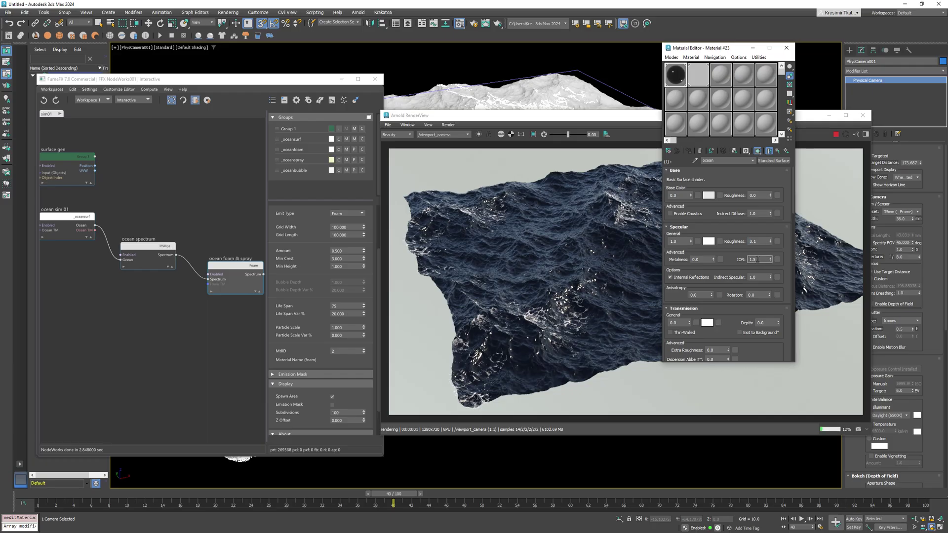
{"action": "type", "text": "1.34"}
{"action": "key", "text": "Return"}
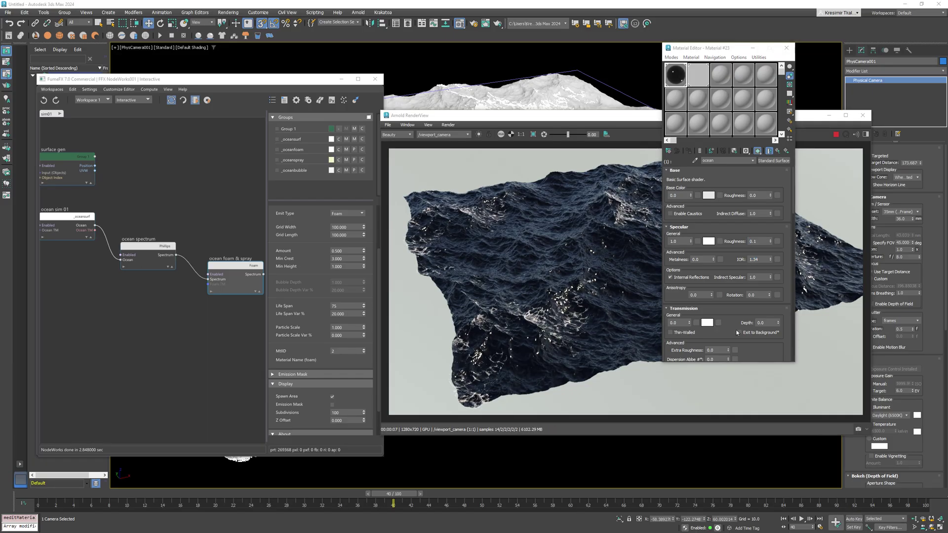
- Locate the ocean material's Dielectric Priority setting, and read about dielectric priorities on the Nested Dielectrics page of the Arnold User Guide in the browser
{"action": "scroll", "coordinate": [736, 329], "scroll_direction": "down", "scroll_amount": 5}
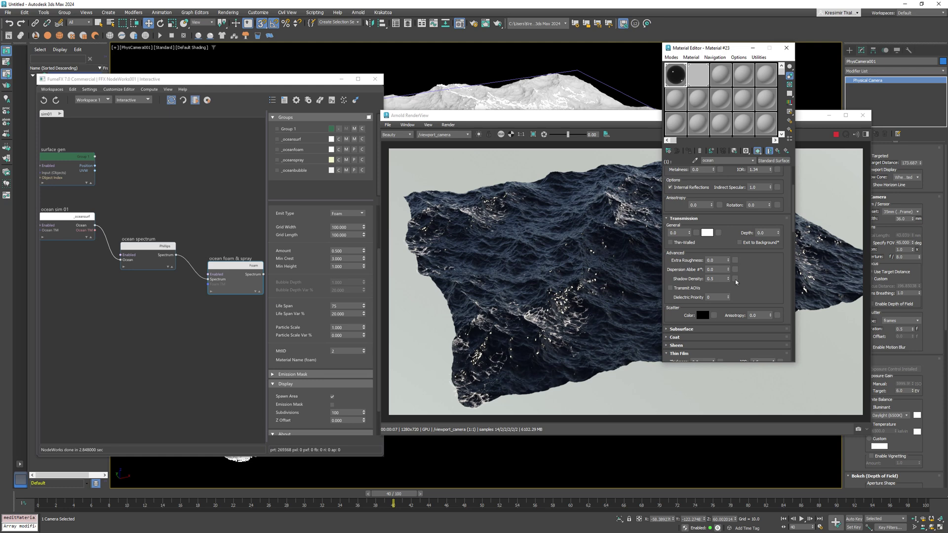
{"action": "left_click", "coordinate": [728, 296]}
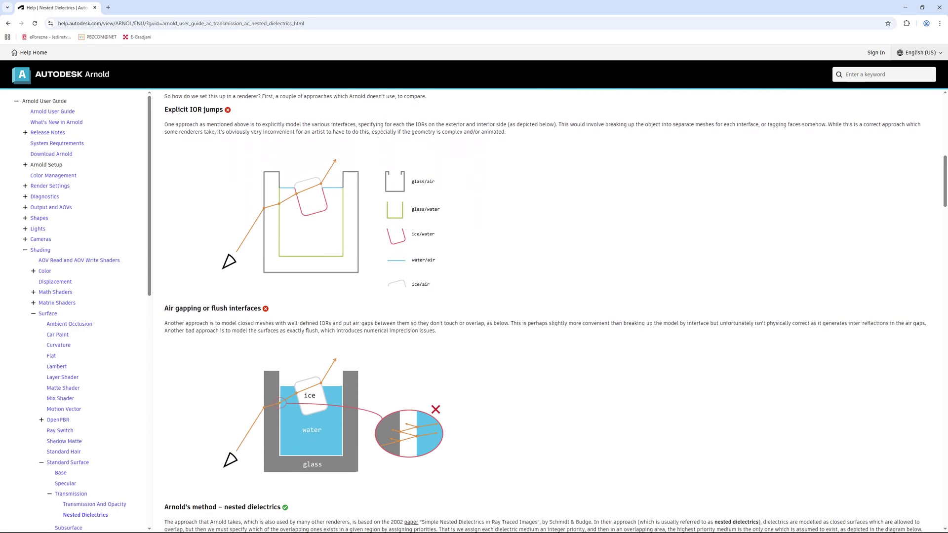
{"action": "scroll", "coordinate": [491, 247], "scroll_direction": "down", "scroll_amount": 1}
{"action": "scroll", "coordinate": [491, 247], "scroll_direction": "down", "scroll_amount": 5}
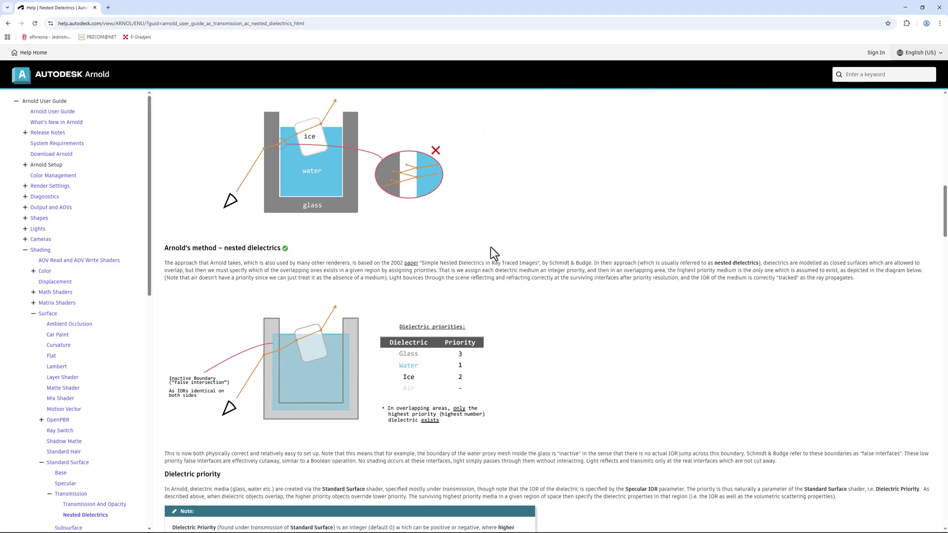
{"action": "scroll", "coordinate": [491, 246], "scroll_direction": "down", "scroll_amount": 1}
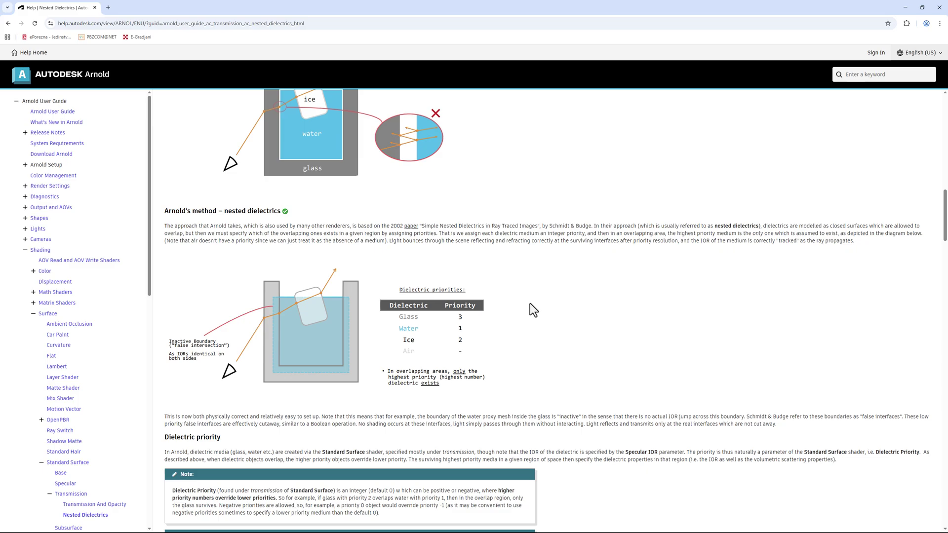
{"action": "scroll", "coordinate": [532, 315], "scroll_direction": "down", "scroll_amount": 6}
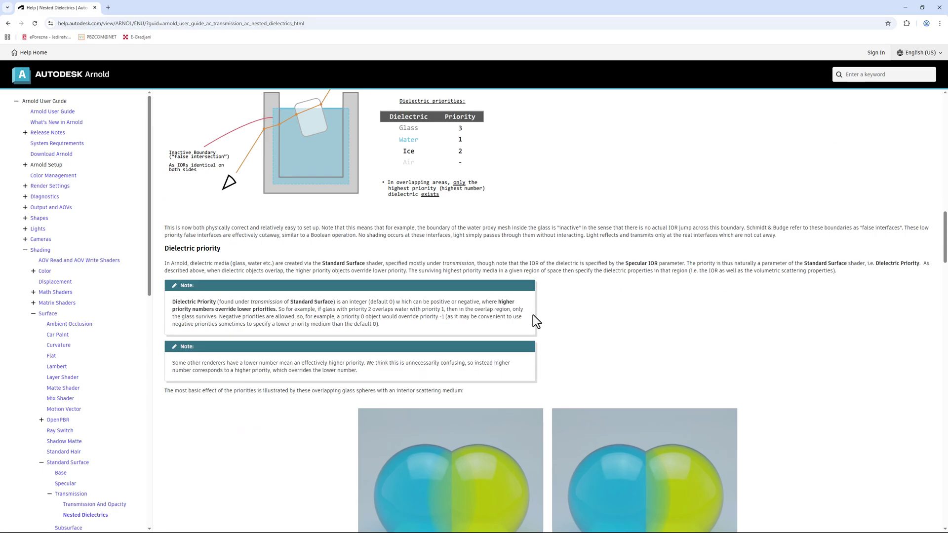
{"action": "scroll", "coordinate": [532, 315], "scroll_direction": "down", "scroll_amount": 4}
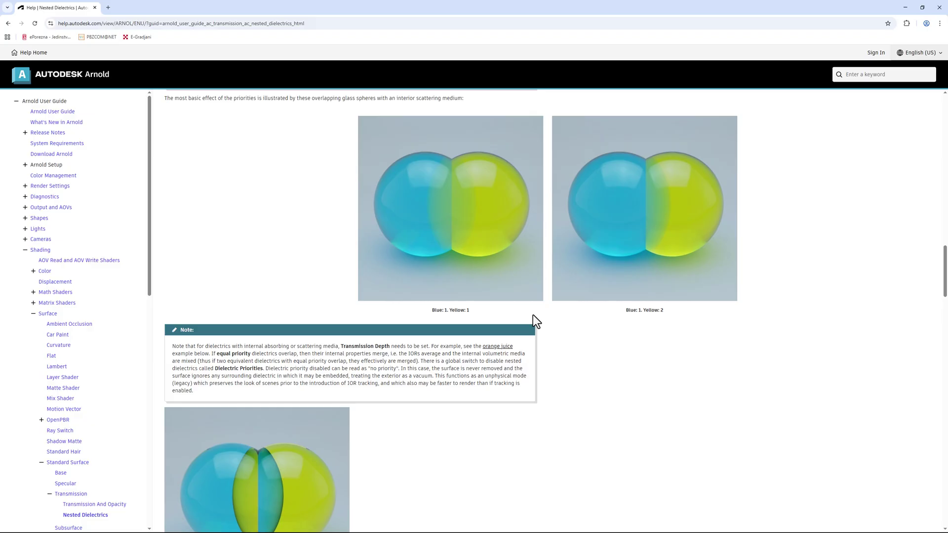
{"action": "scroll", "coordinate": [532, 333], "scroll_direction": "down", "scroll_amount": 5}
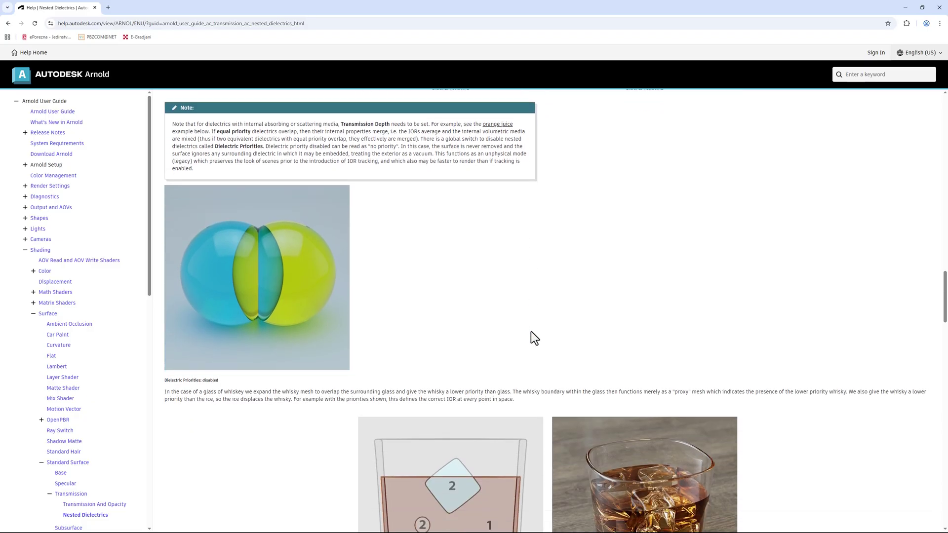
- Read the whisky, orange juice and bubble rendering examples on the Nested Dielectrics page
{"action": "scroll", "coordinate": [531, 332], "scroll_direction": "down", "scroll_amount": 5}
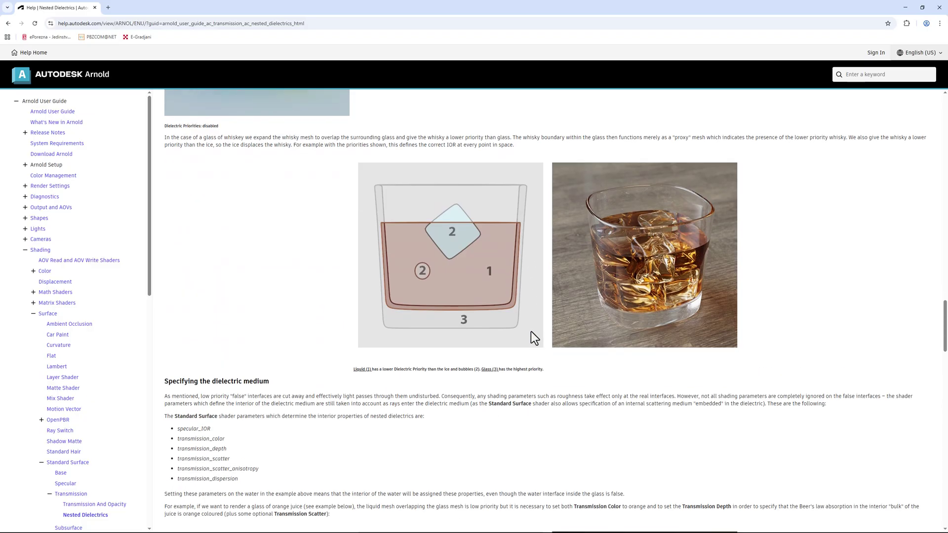
{"action": "scroll", "coordinate": [531, 332], "scroll_direction": "down", "scroll_amount": 5}
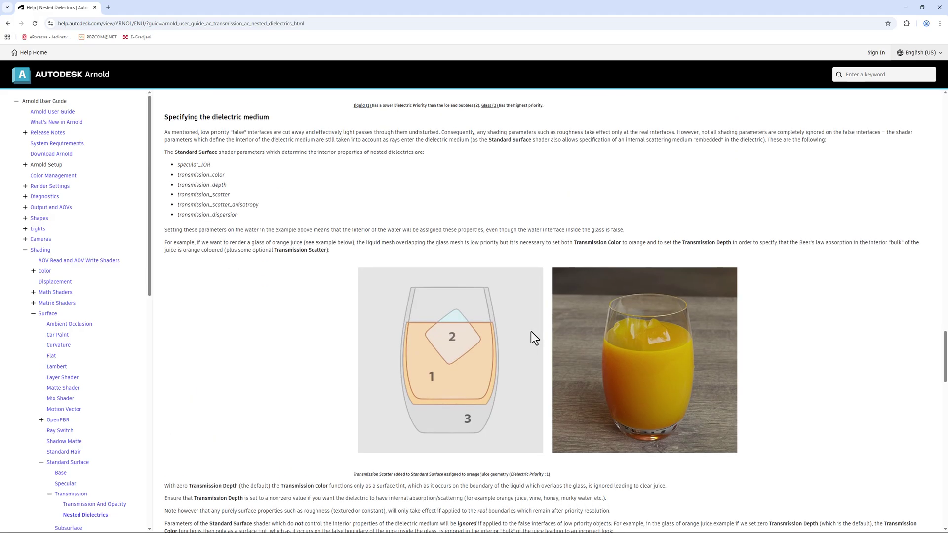
{"action": "scroll", "coordinate": [531, 330], "scroll_direction": "down", "scroll_amount": 6}
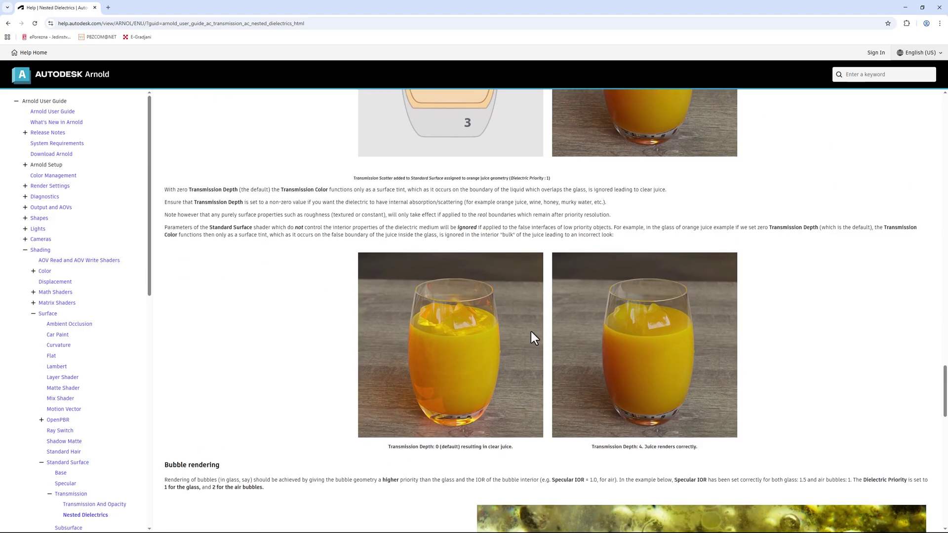
{"action": "scroll", "coordinate": [531, 330], "scroll_direction": "down", "scroll_amount": 11}
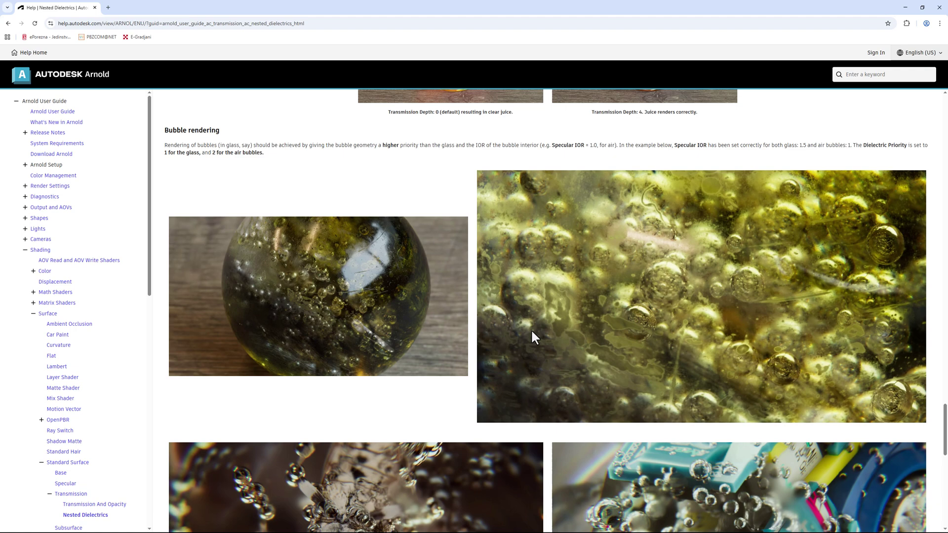
{"action": "scroll", "coordinate": [533, 329], "scroll_direction": "down", "scroll_amount": 5}
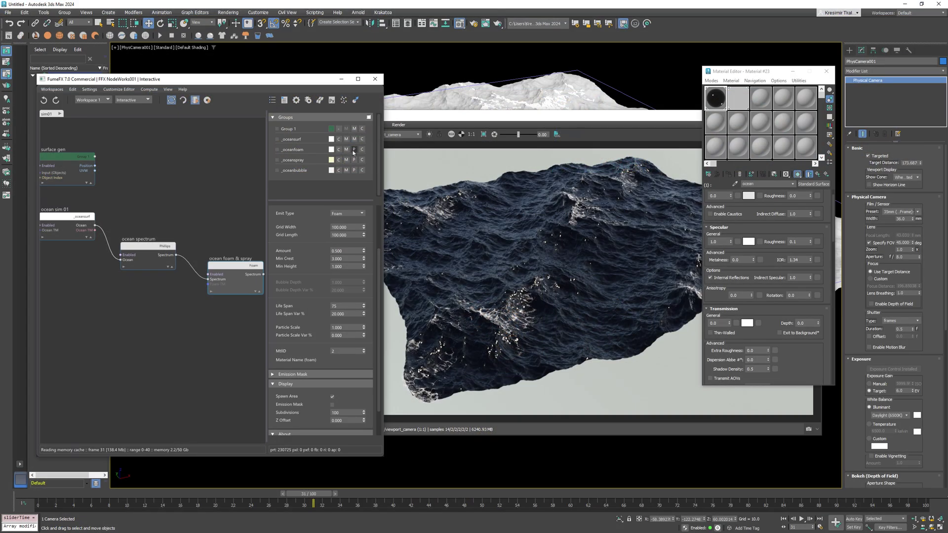
- Try Arnold particle Point Scale values of 2 and 5 on the _oceanfoam group
{"action": "left_click", "coordinate": [353, 149]}
{"action": "left_click", "coordinate": [352, 163]}
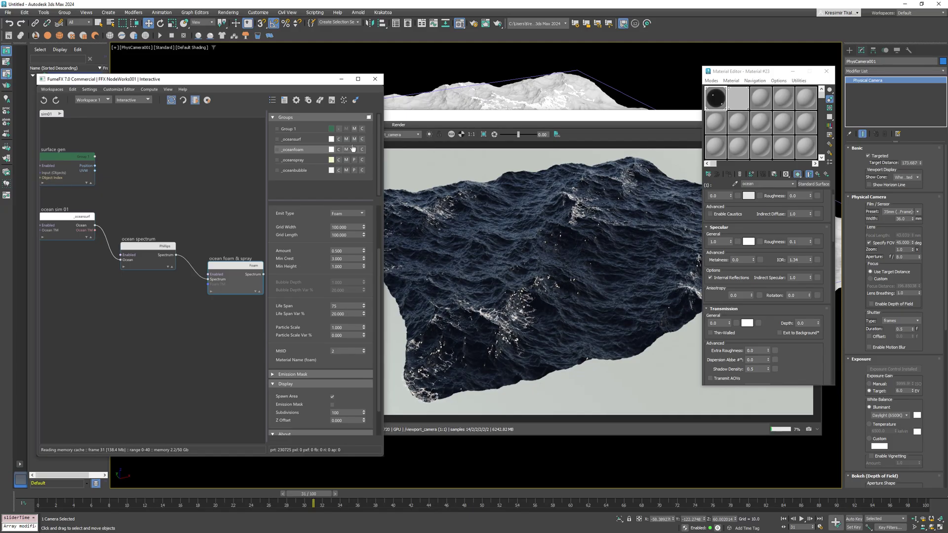
{"action": "left_click", "coordinate": [344, 100]}
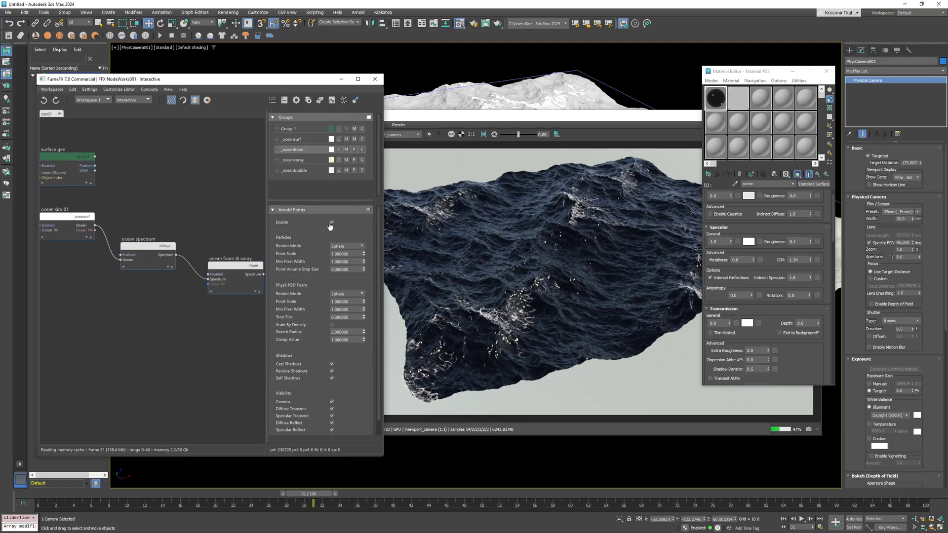
{"action": "double_click", "coordinate": [348, 254]}
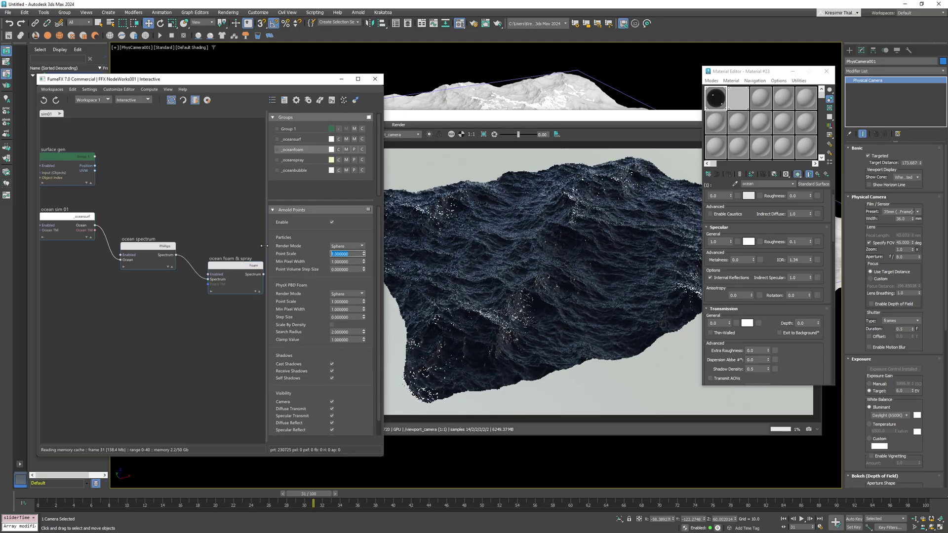
{"action": "type", "text": "2"}
{"action": "key", "text": "Return"}
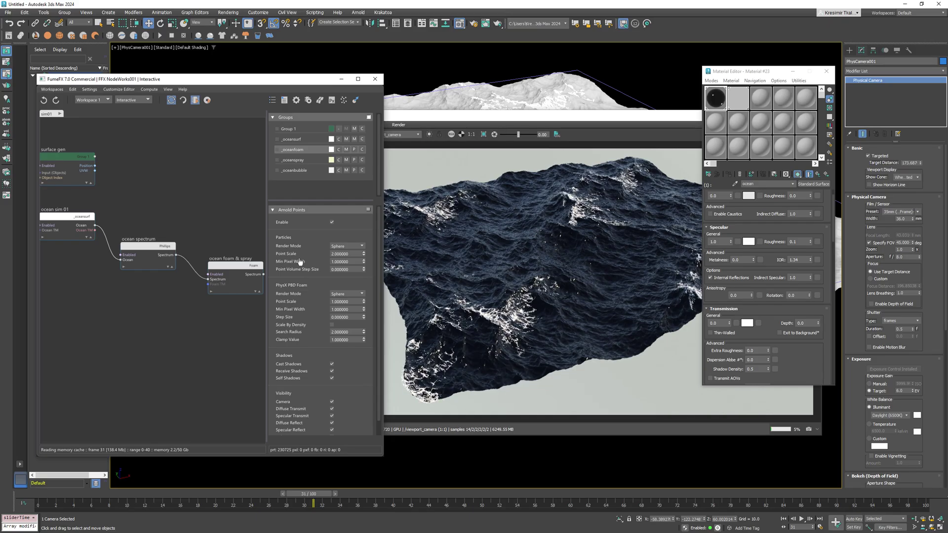
{"action": "double_click", "coordinate": [348, 254]}
{"action": "key", "text": "Return"}
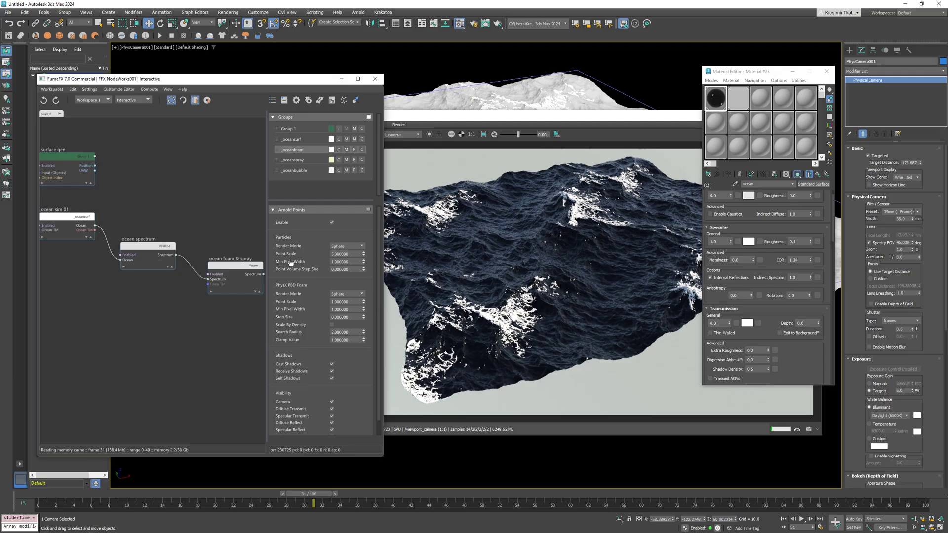
- Restore the Arnold particle Point Scale of the _oceanfoam group to 1
{"action": "double_click", "coordinate": [347, 254]}
{"action": "type", "text": "1"}
{"action": "key", "text": "Return"}
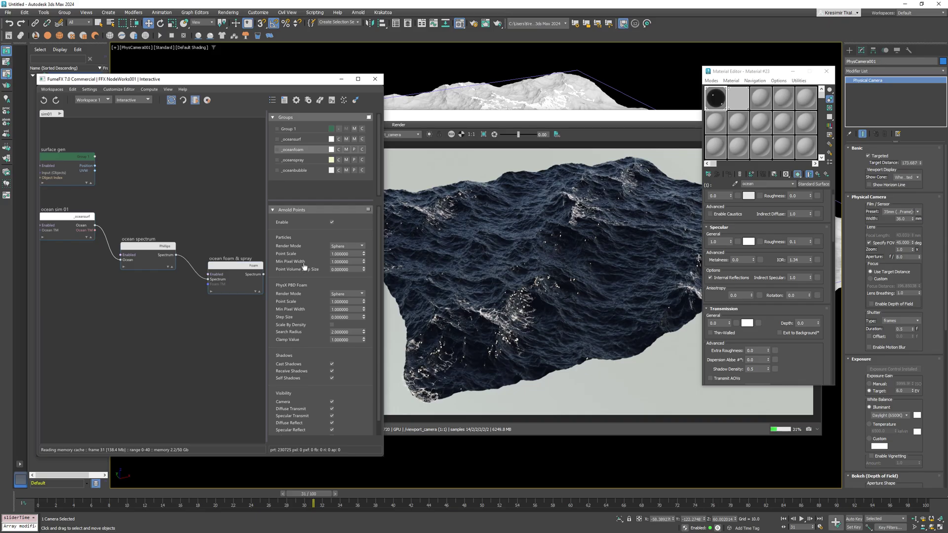
- Set the specular weight of the foam Standard Surface sub-material to 0.3
{"action": "double_click", "coordinate": [352, 255]}
{"action": "left_click", "coordinate": [809, 174]}
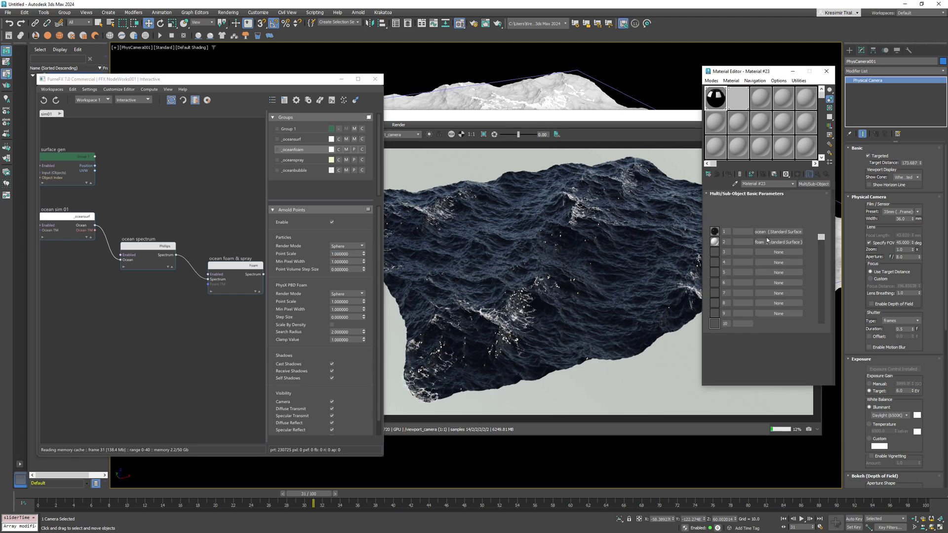
{"action": "left_click", "coordinate": [766, 241]}
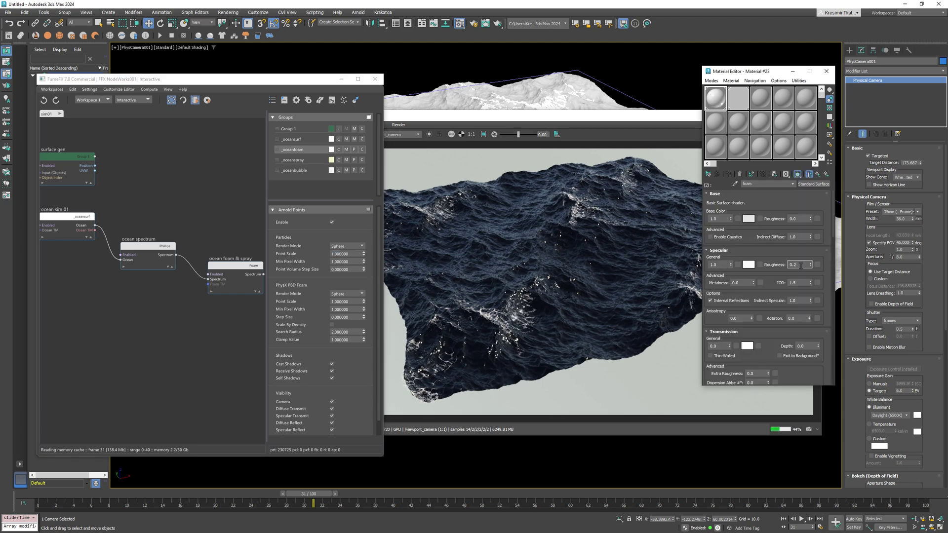
{"action": "double_click", "coordinate": [716, 265]}
{"action": "type", "text": "0.3"}
{"action": "key", "text": "Return"}
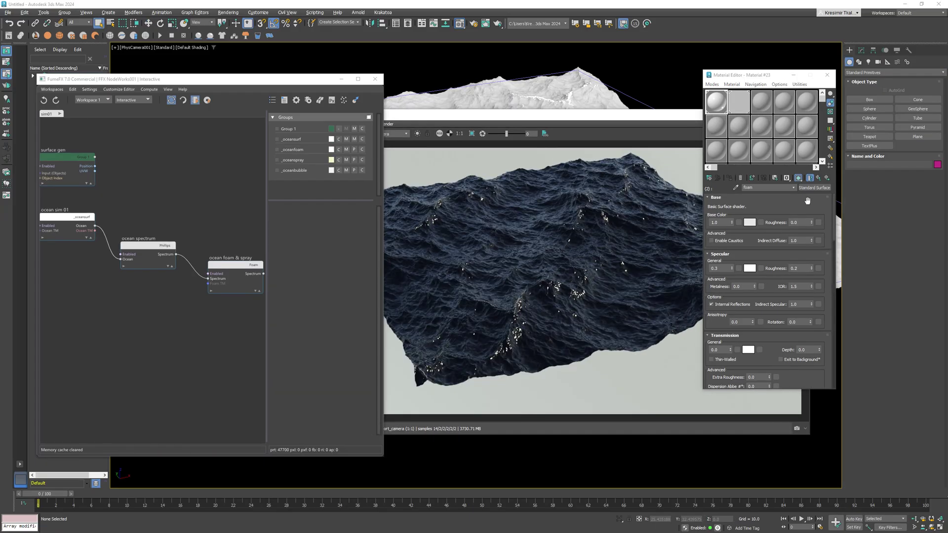
- Set the Transmission weight of the ocean sub-material to 1
{"action": "left_click", "coordinate": [818, 177]}
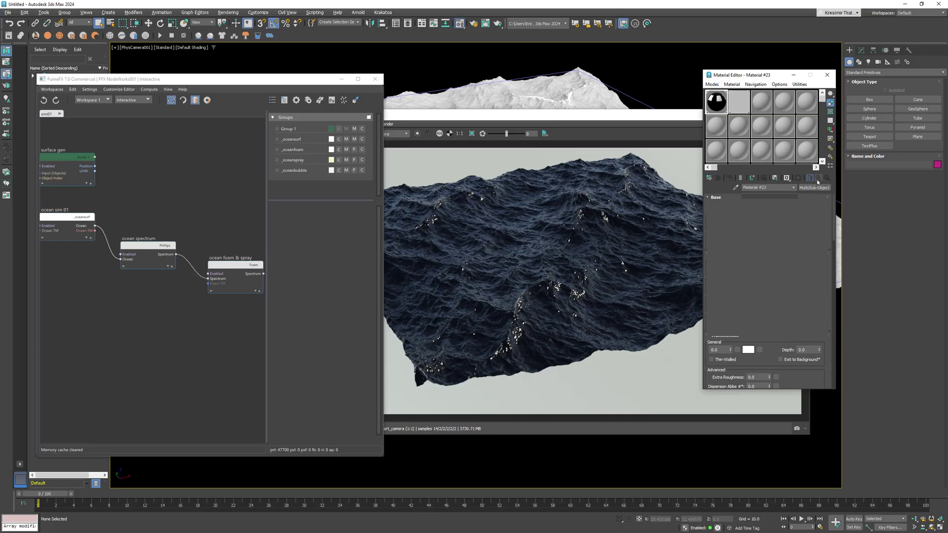
{"action": "left_click", "coordinate": [773, 235]}
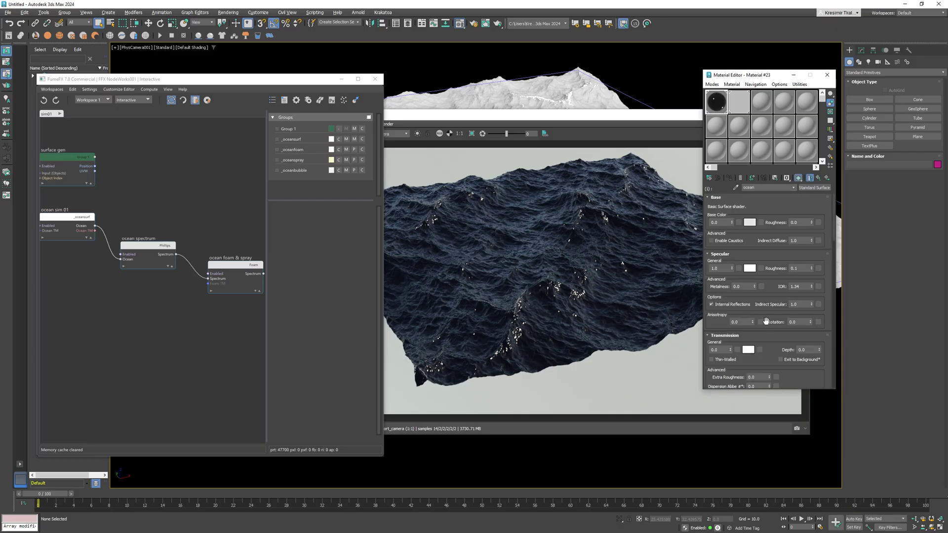
{"action": "left_click_drag", "start_coordinate": [766, 321], "coordinate": [761, 269]}
{"action": "left_click_drag", "start_coordinate": [724, 299], "coordinate": [672, 299]}
{"action": "type", "text": "1"}
{"action": "key", "text": "Return"}
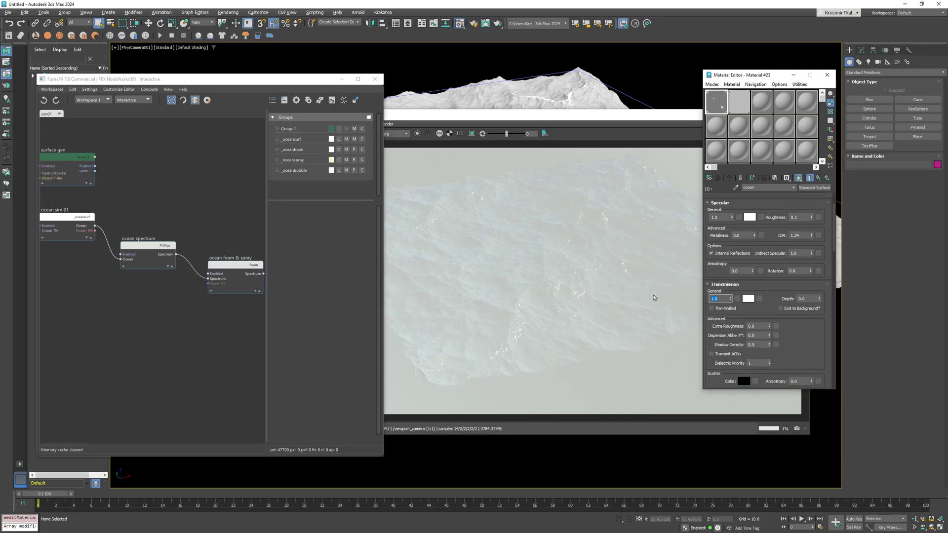
- Set the ocean material's transmission Scatter color to a dark teal and its transmission Depth to 2
{"action": "left_click_drag", "start_coordinate": [765, 301], "coordinate": [760, 233]}
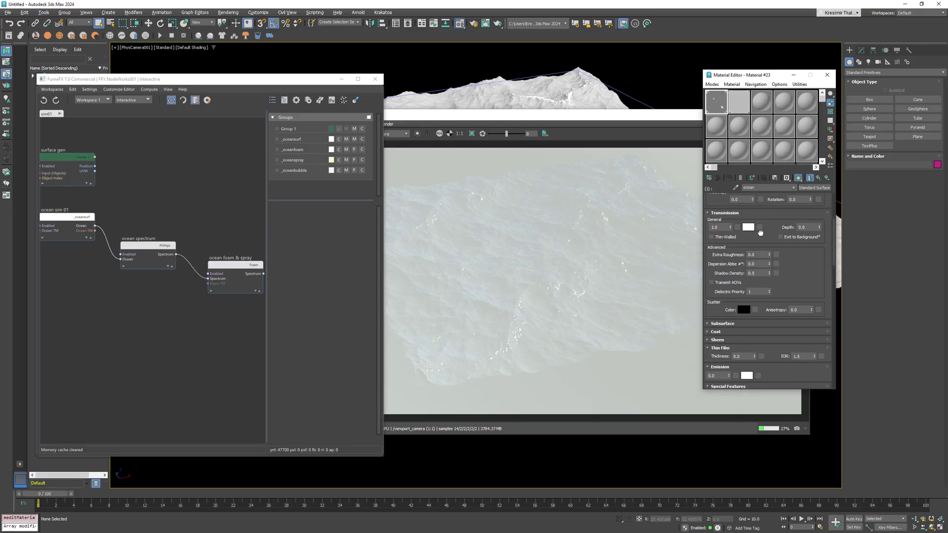
{"action": "left_click", "coordinate": [743, 311]}
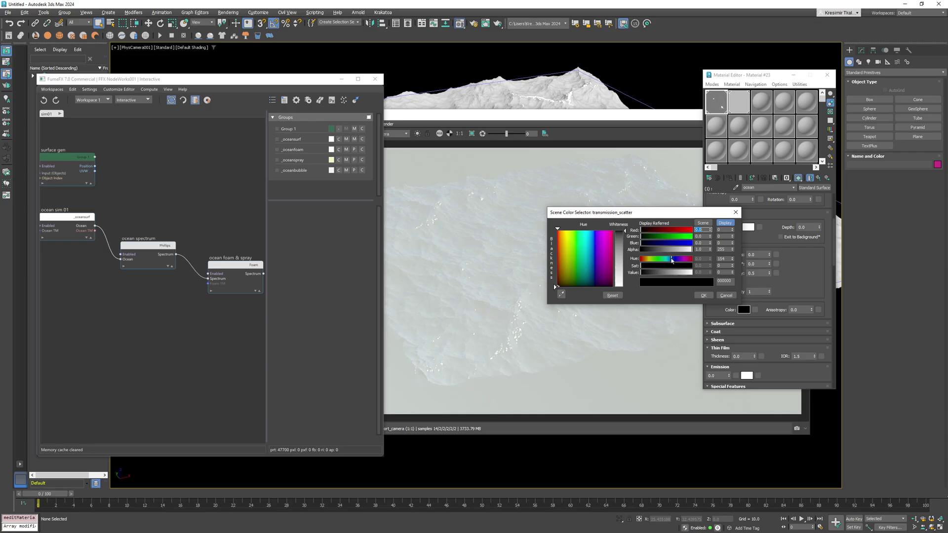
{"action": "left_click", "coordinate": [655, 273]}
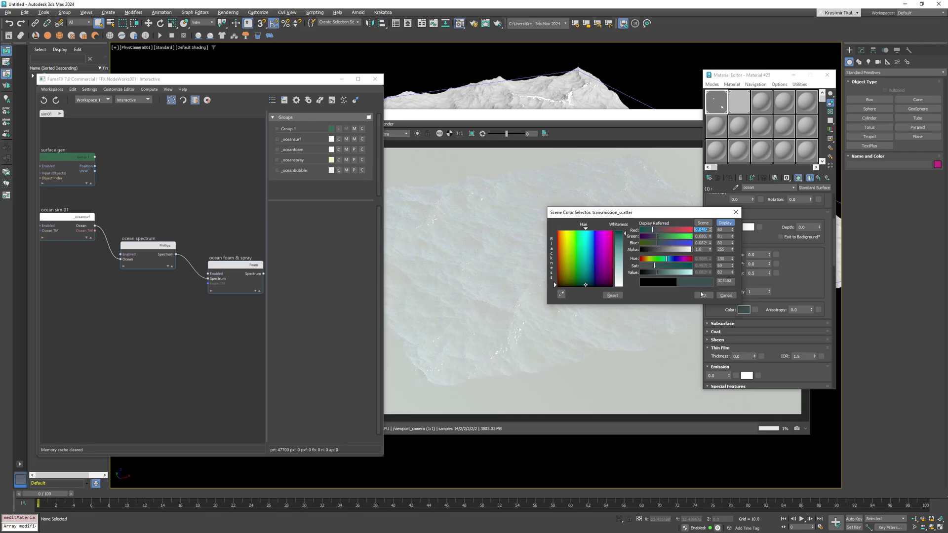
{"action": "left_click", "coordinate": [704, 295]}
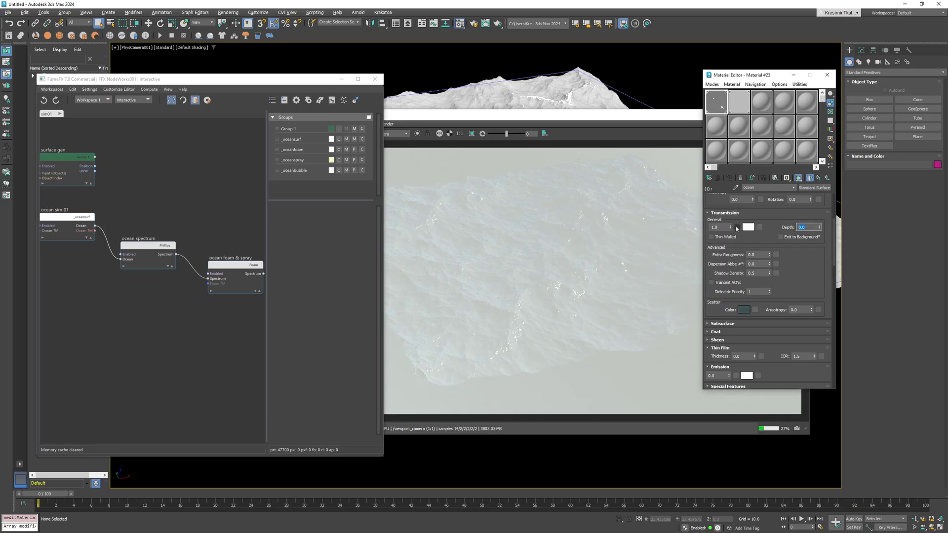
{"action": "type", "text": "2"}
{"action": "key", "text": "Return"}
- Clear the viewport of floating windows and draw a plane about 350 by 328 units around the ocean patch in the Top view
{"action": "left_click_drag", "start_coordinate": [665, 118], "coordinate": [383, 166]}
{"action": "left_click_drag", "start_coordinate": [777, 80], "coordinate": [817, 171]}
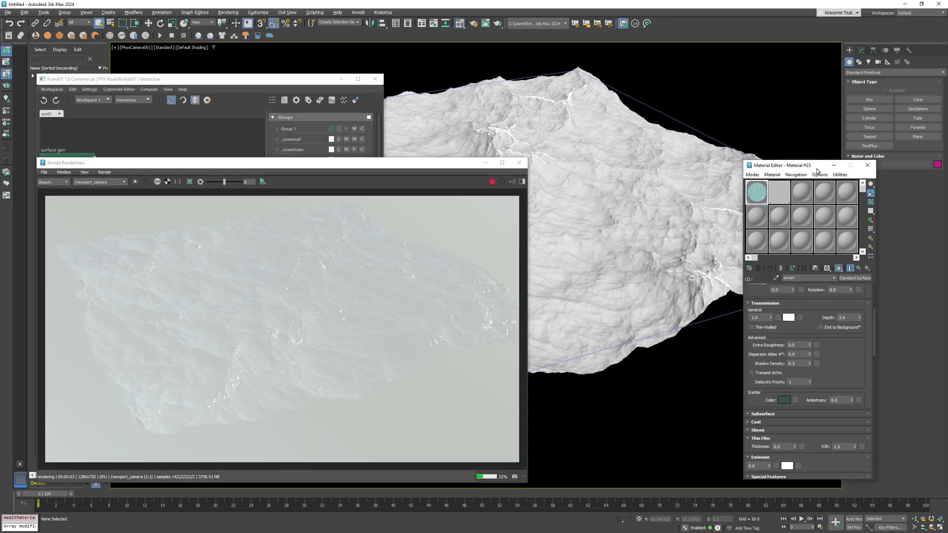
{"action": "right_click", "coordinate": [727, 108]}
{"action": "left_click", "coordinate": [713, 117]}
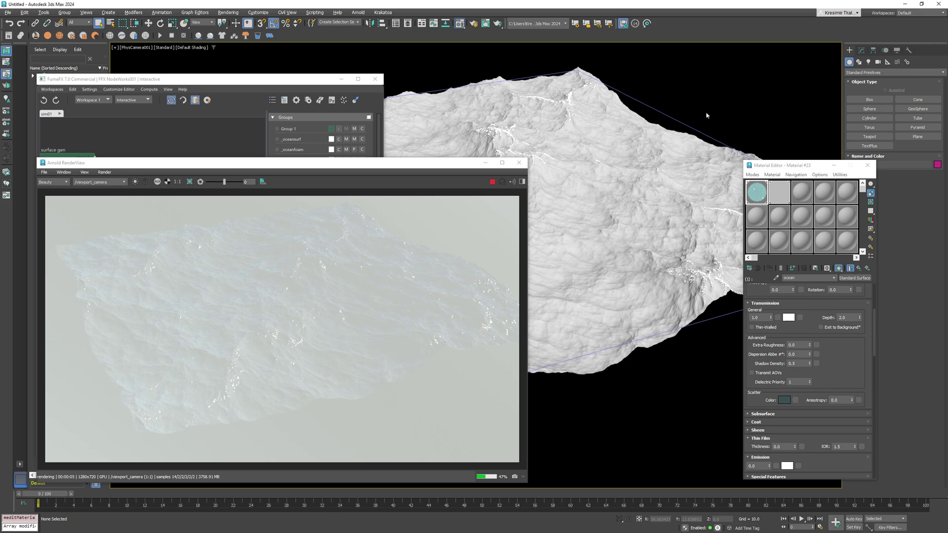
{"action": "key", "text": "t"}
{"action": "scroll", "coordinate": [702, 123], "scroll_direction": "down", "scroll_amount": 3}
{"action": "left_click", "coordinate": [917, 136]}
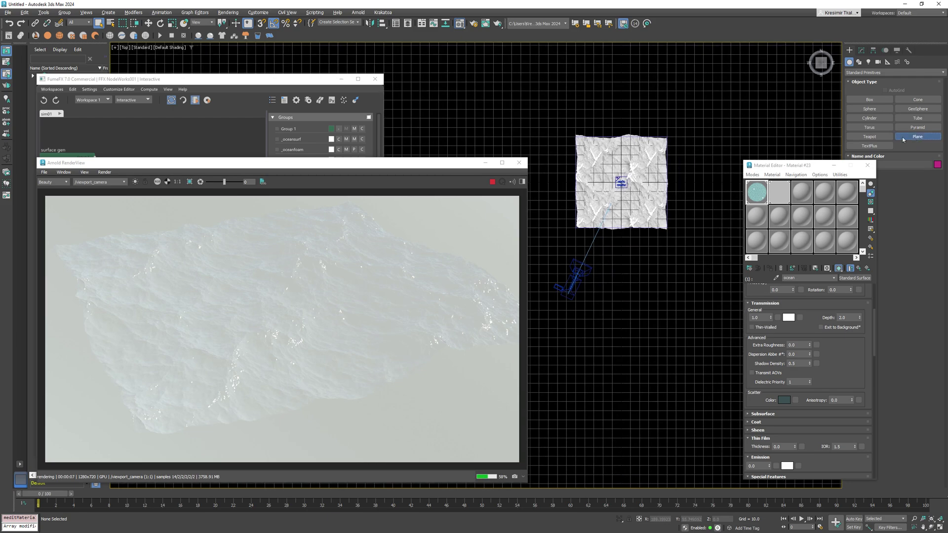
{"action": "left_click_drag", "start_coordinate": [474, 46], "coordinate": [775, 368]}
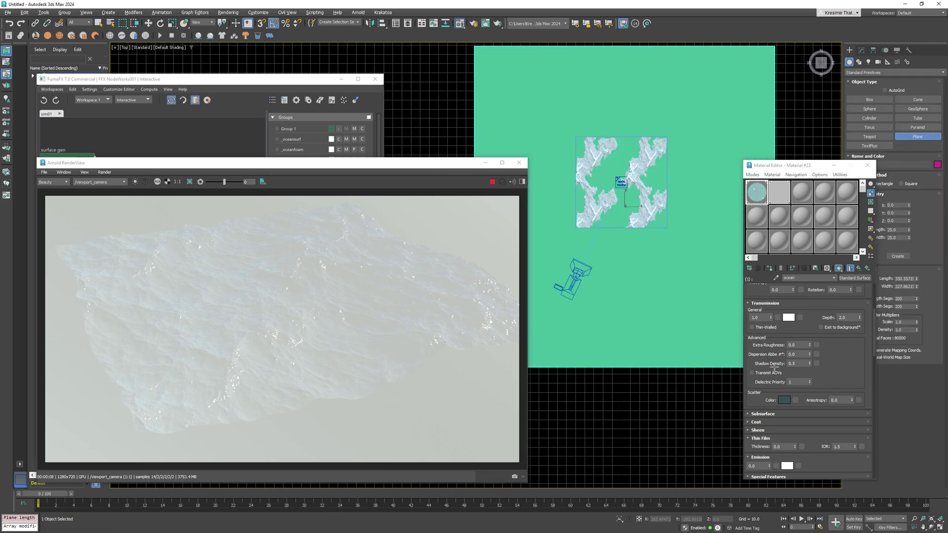
{"action": "right_click", "coordinate": [673, 217]}
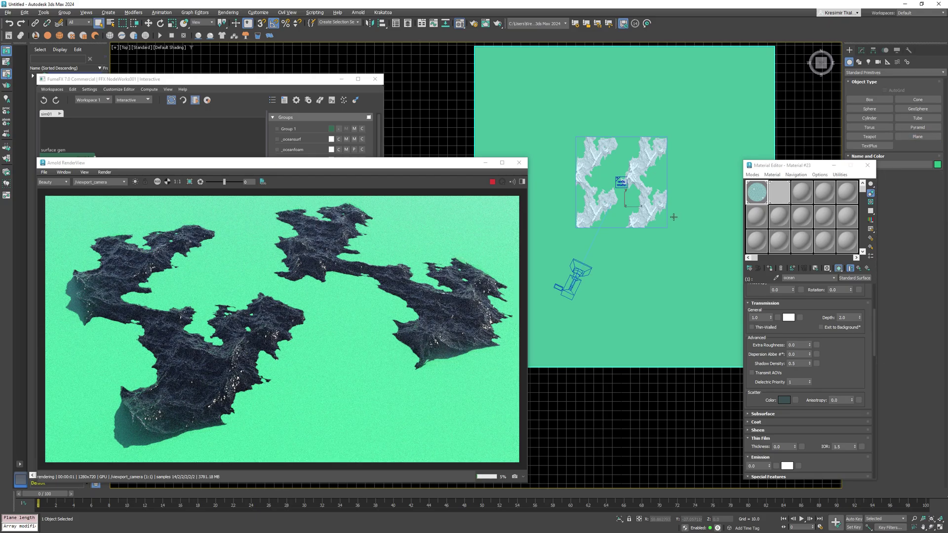
- Move the new plane down beneath the ocean surface in the Front view
{"action": "key", "text": "f"}
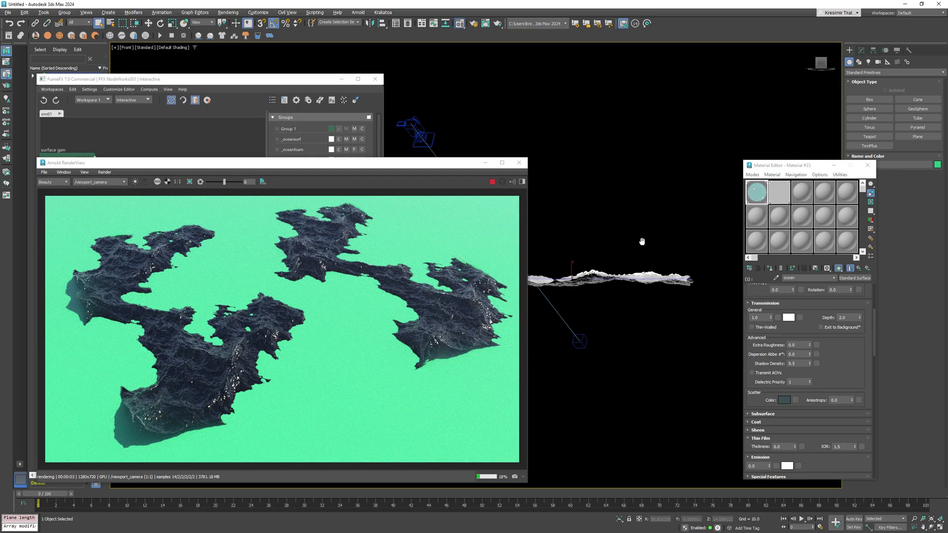
{"action": "key", "text": "w"}
{"action": "scroll", "coordinate": [586, 278], "scroll_direction": "up", "scroll_amount": 3}
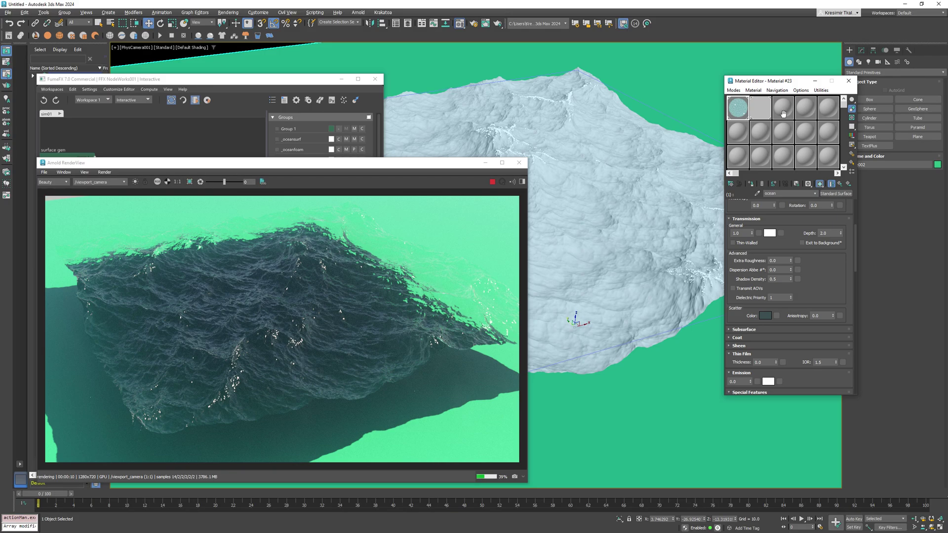
- Create an Arnold Matte material in an empty sample slot and assign it to the plane
{"action": "left_click", "coordinate": [782, 108]}
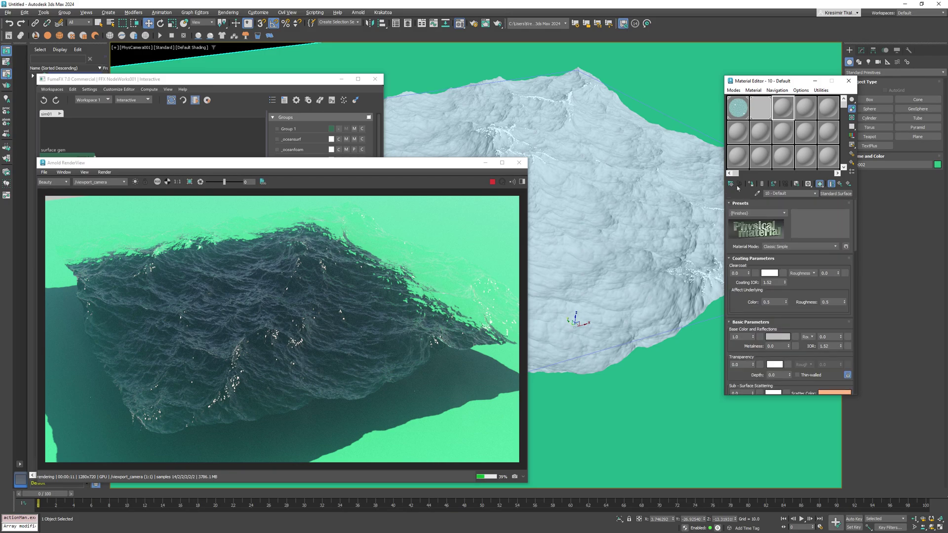
{"action": "left_click", "coordinate": [730, 184]}
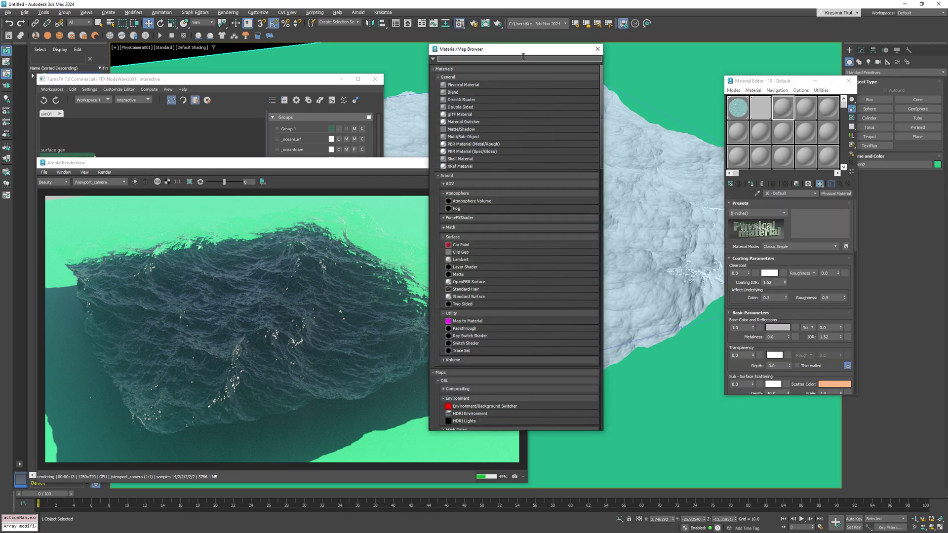
{"action": "type", "text": "matte"}
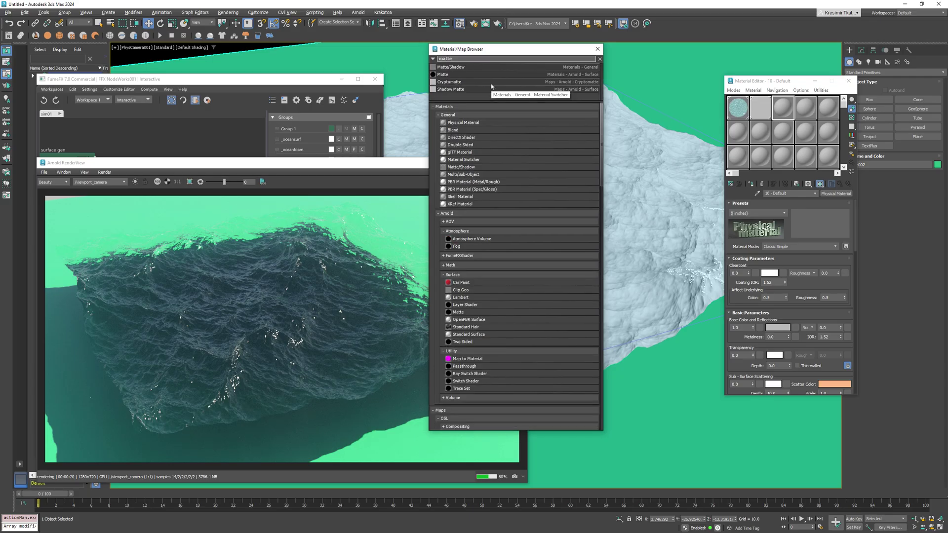
{"action": "double_click", "coordinate": [488, 74]}
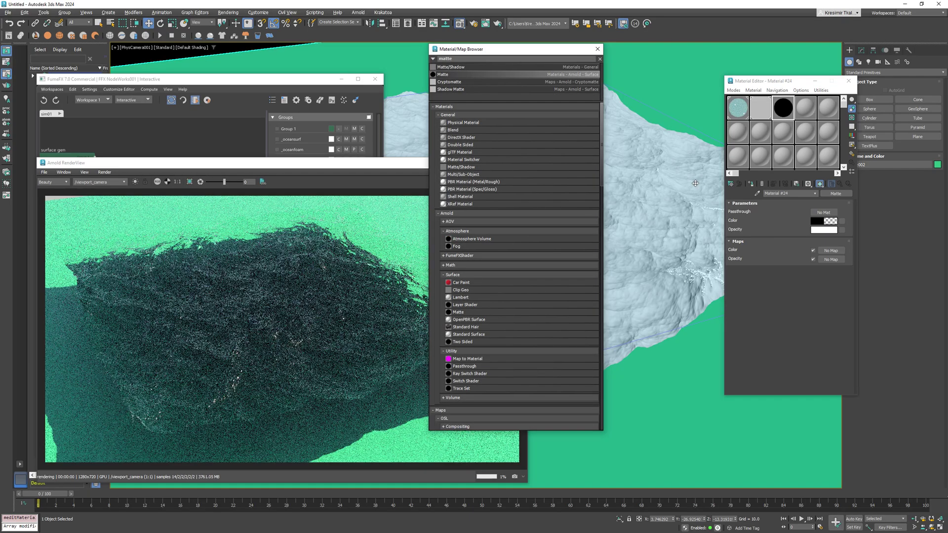
{"action": "left_click", "coordinate": [751, 184]}
{"action": "left_click", "coordinate": [597, 49]}
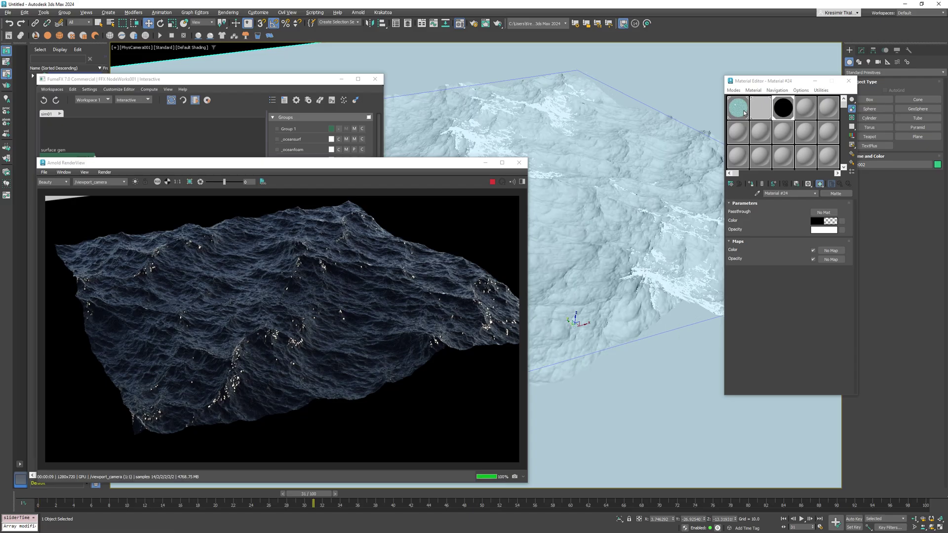
- Darken the ocean material's transmission Scatter color to a very dark teal with a Value of 31
{"action": "left_click", "coordinate": [744, 113]}
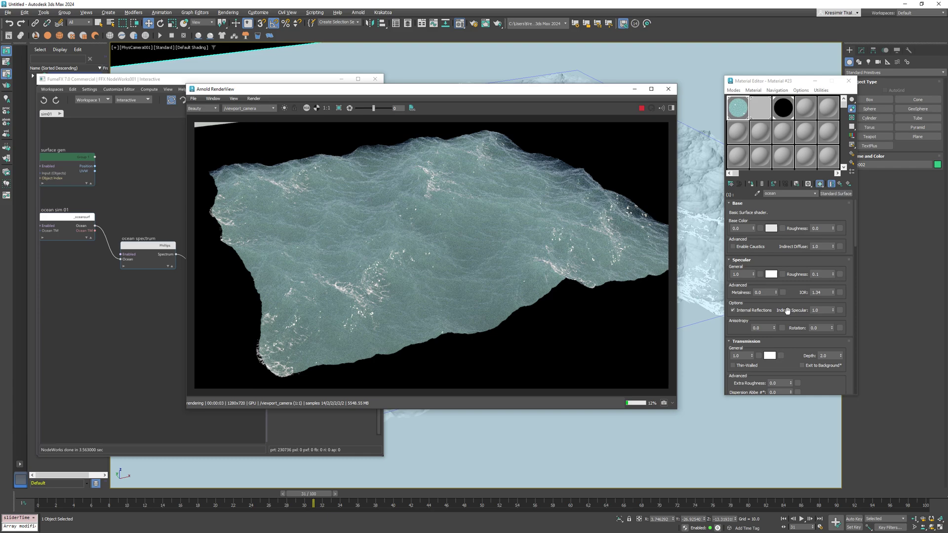
{"action": "scroll", "coordinate": [789, 350], "scroll_direction": "down", "scroll_amount": 3}
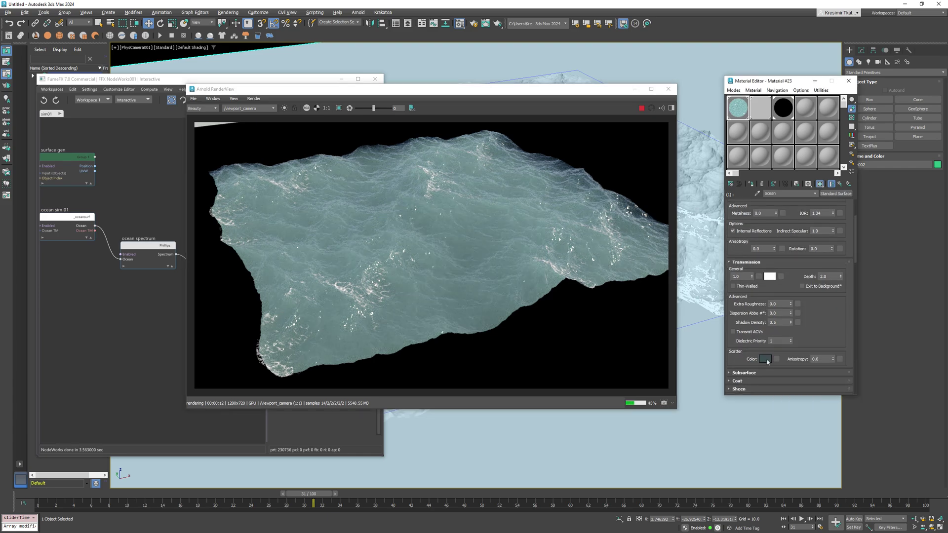
{"action": "left_click", "coordinate": [766, 360]}
{"action": "mouse_move", "coordinate": [675, 321]}
{"action": "left_mouse_down"}
{"action": "mouse_move", "coordinate": [693, 316]}
{"action": "mouse_move", "coordinate": [666, 321]}
{"action": "left_mouse_up"}
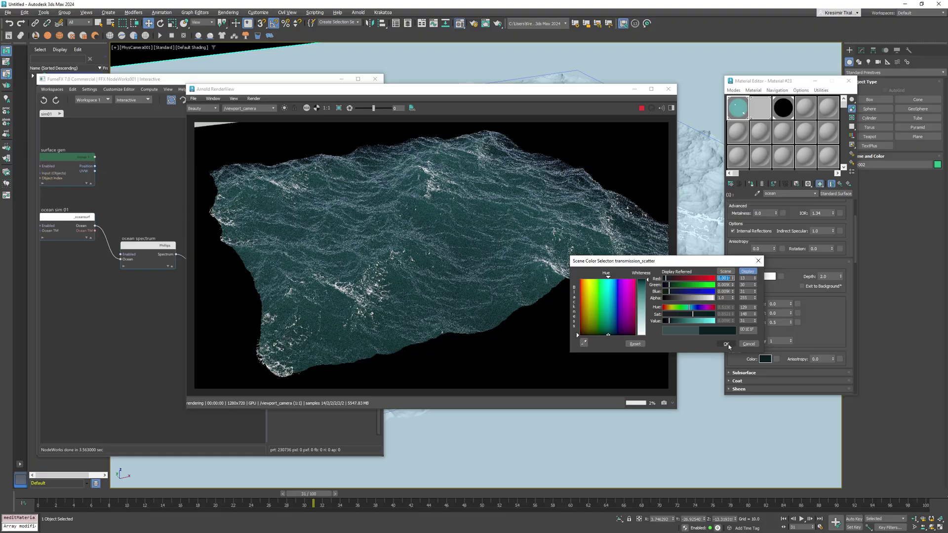
{"action": "left_click", "coordinate": [725, 344]}
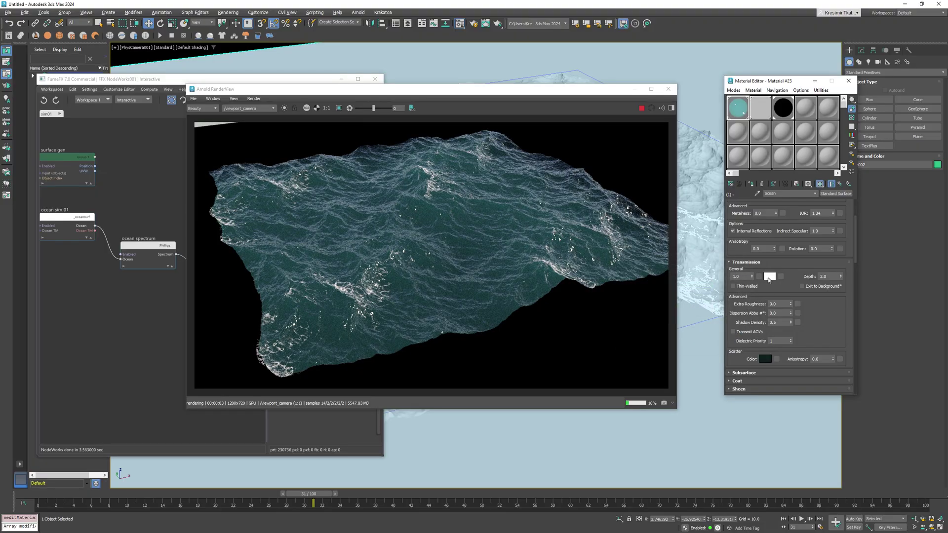
- Darken the ocean material's Transmission color to a light grey with a Value of 218
{"action": "left_click", "coordinate": [768, 277]}
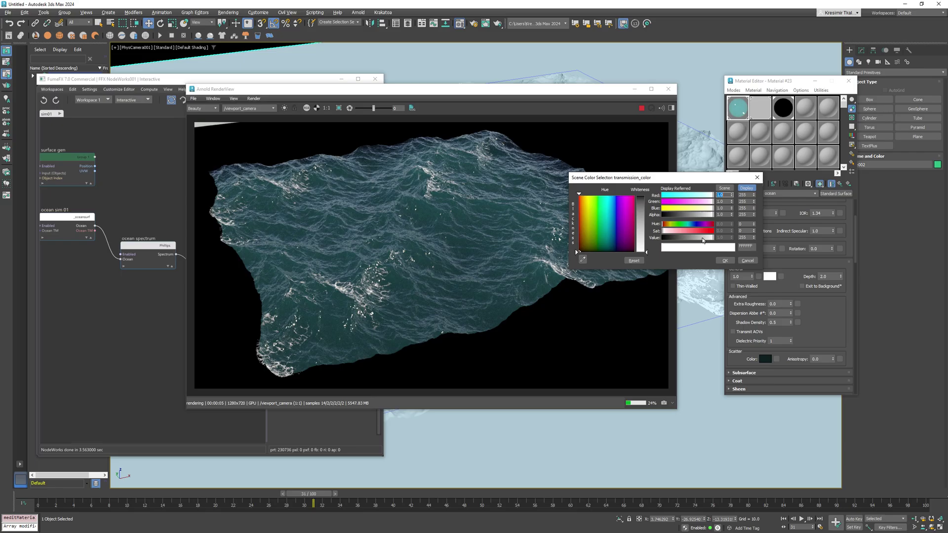
{"action": "left_click_drag", "start_coordinate": [703, 240], "coordinate": [704, 240]}
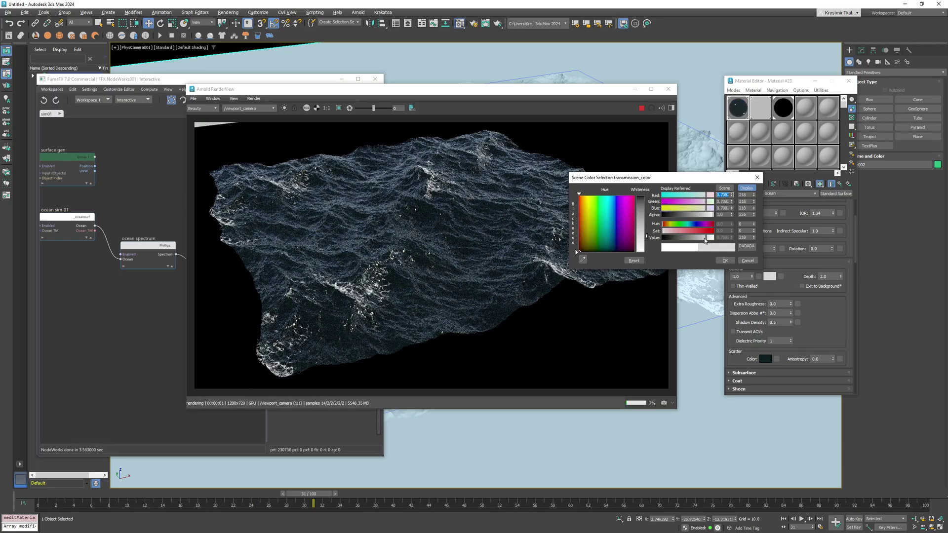
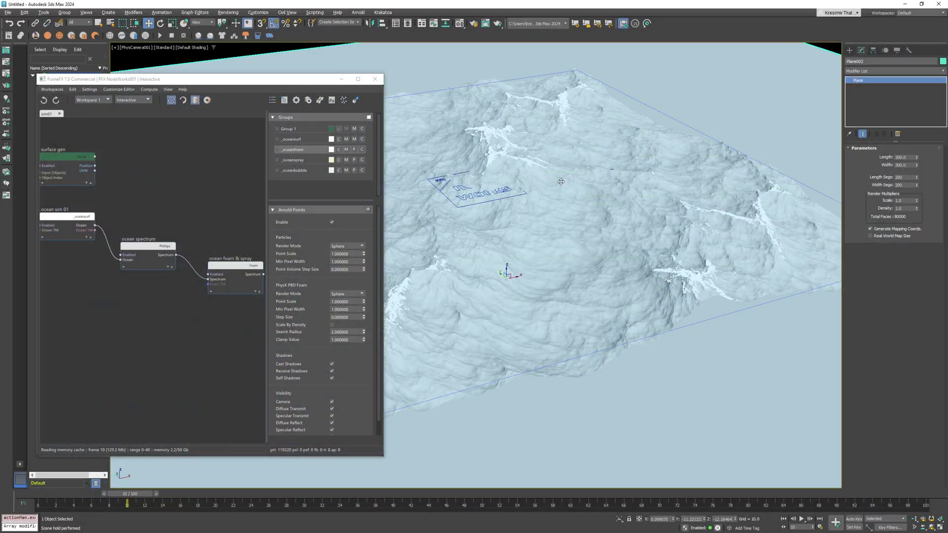
- Increase the matte plane's length to 381 so it extends farther beneath the ocean
{"action": "middle_click_drag", "start_coordinate": [561, 182], "coordinate": [619, 173]}
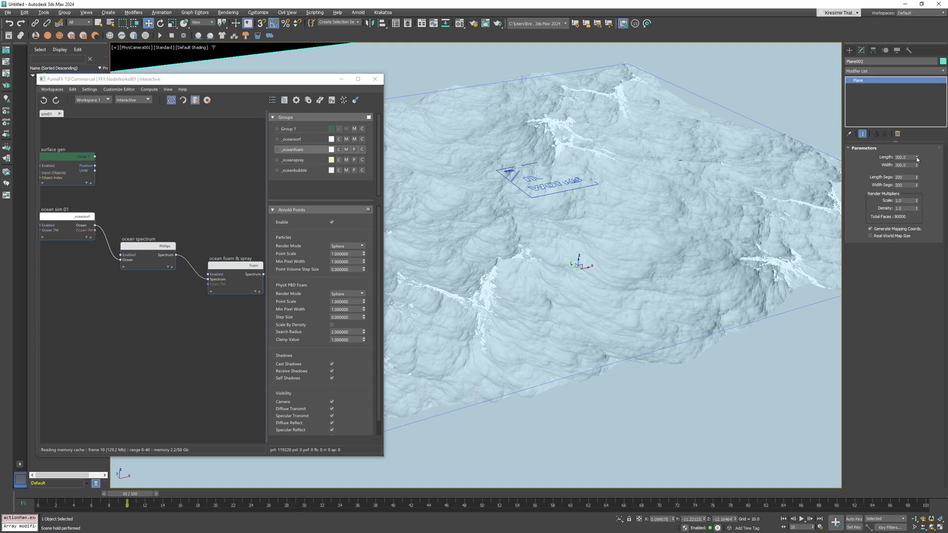
{"action": "left_click_drag", "start_coordinate": [917, 159], "coordinate": [916, 147]}
- Duplicate the ocean foam & spray node, disable the original, and connect the ocean spectrum's output to the copy
{"action": "left_click_drag", "start_coordinate": [225, 265], "coordinate": [227, 325], "text": "shift"}
{"action": "left_click", "coordinate": [245, 331]}
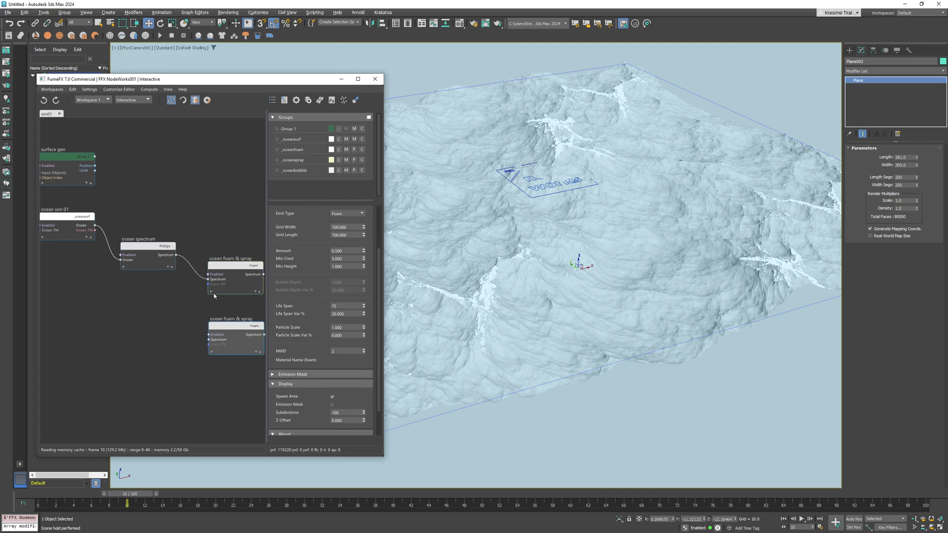
{"action": "left_click", "coordinate": [169, 267]}
{"action": "left_click_drag", "start_coordinate": [176, 255], "coordinate": [217, 341]}
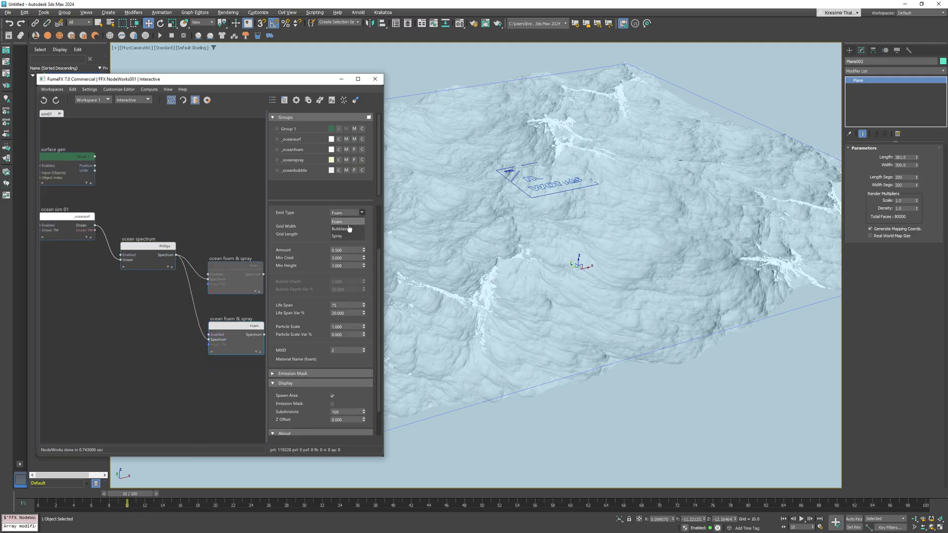
- Set the duplicated node's Emit Type to Bubbles and color the _oceanbubble group dark teal, #0084A4
{"action": "left_click", "coordinate": [349, 229]}
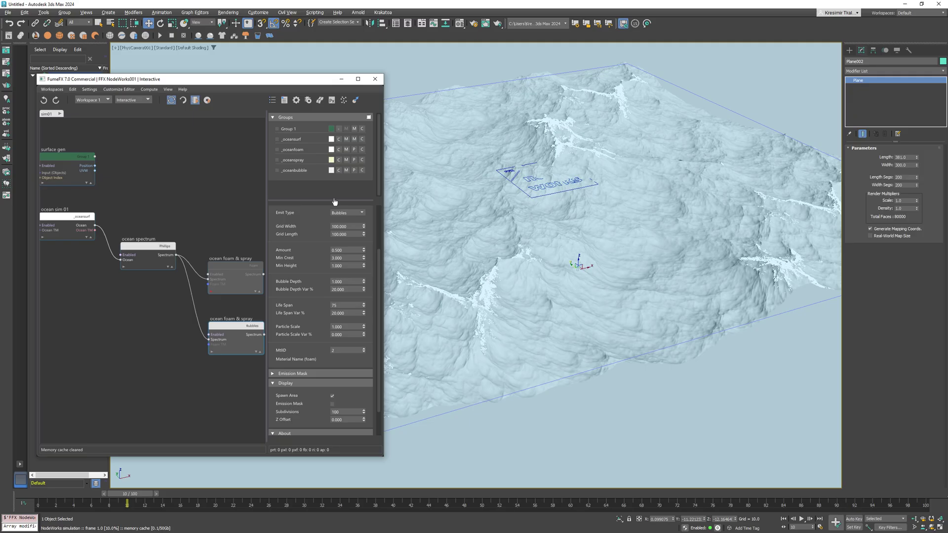
{"action": "left_click", "coordinate": [331, 171]}
{"action": "left_click", "coordinate": [355, 215]}
{"action": "left_click_drag", "start_coordinate": [346, 190], "coordinate": [358, 203]}
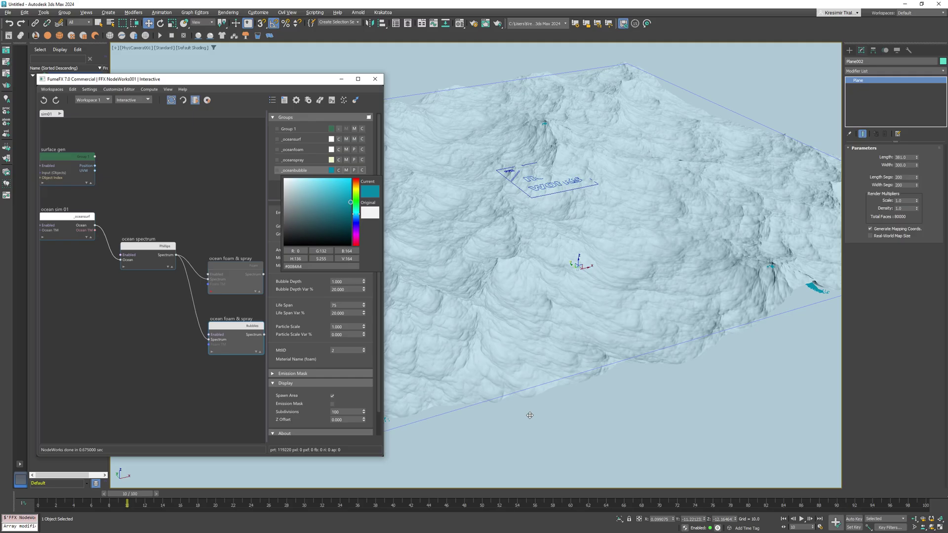
- Go to frame 3 and examine the bubbles beneath the wave crest in the Front view
{"action": "left_click", "coordinate": [67, 494]}
{"action": "key", "text": "f"}
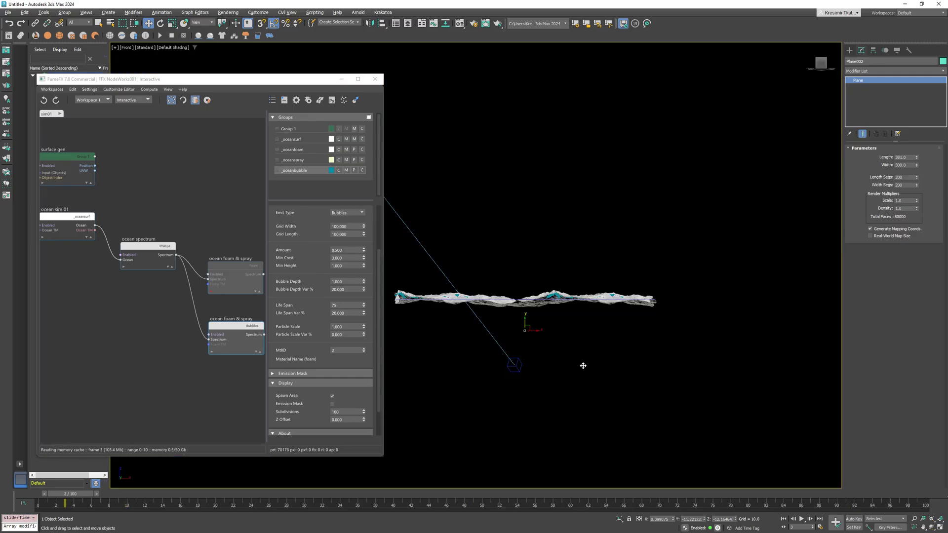
{"action": "scroll", "coordinate": [549, 316], "scroll_direction": "up", "scroll_amount": 10}
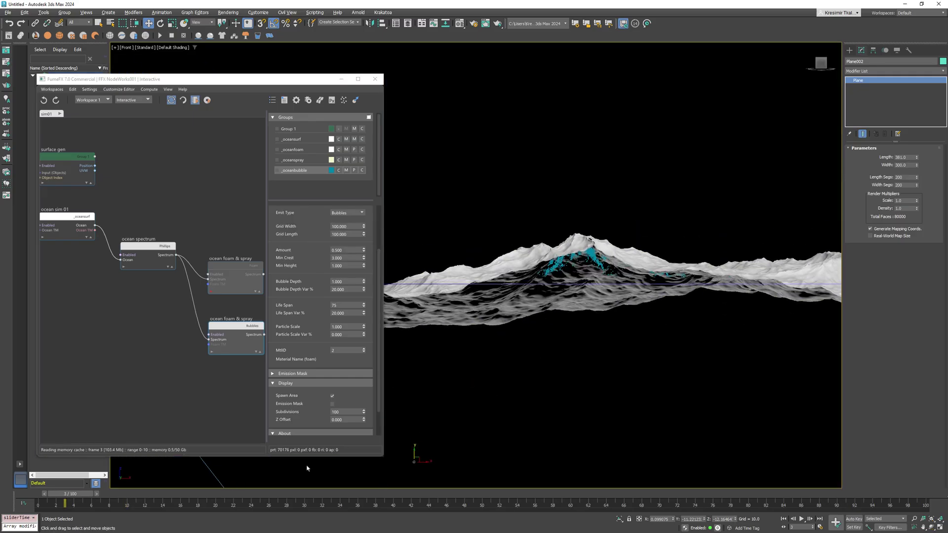
- Open the Arnold RenderView and render the Front view of the wave, keeping the viewport visible beneath it
{"action": "left_click", "coordinate": [359, 14]}
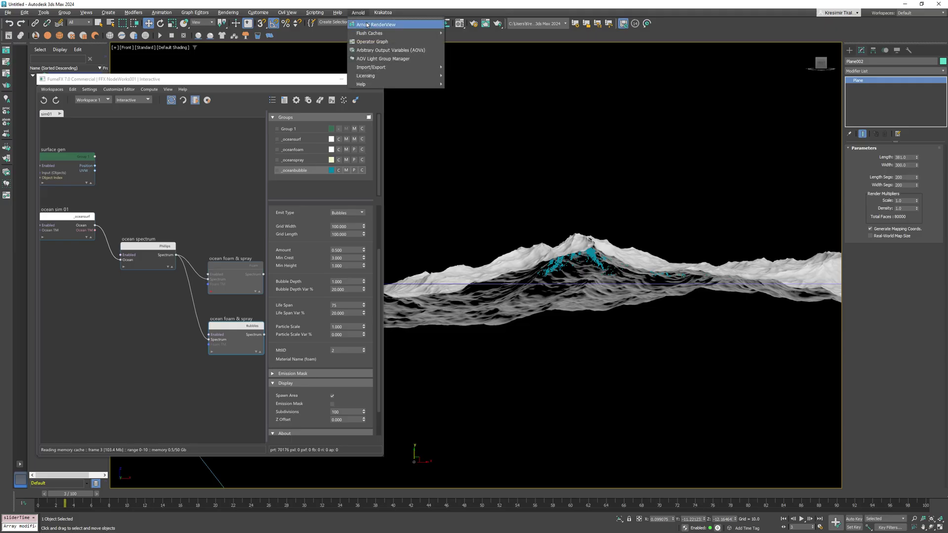
{"action": "left_click", "coordinate": [369, 25]}
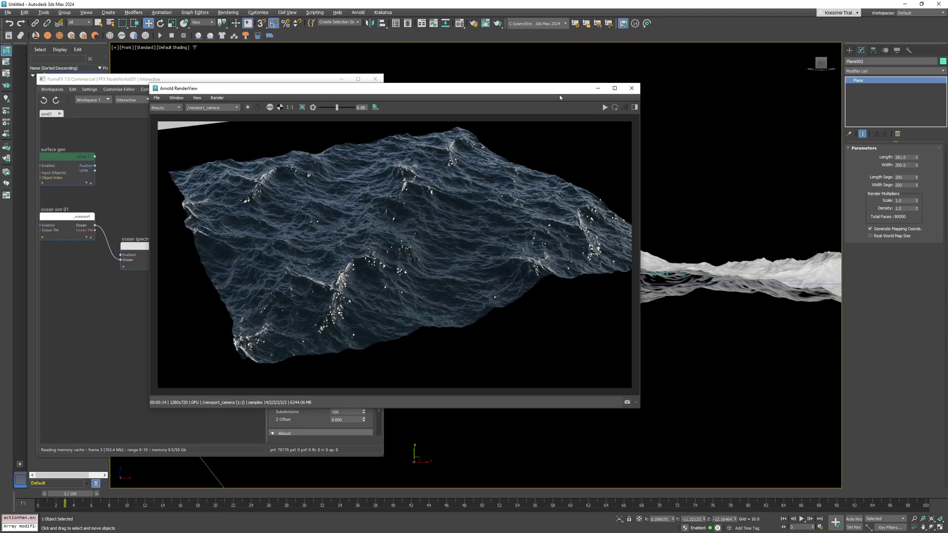
{"action": "left_click_drag", "start_coordinate": [559, 97], "coordinate": [730, 41]}
{"action": "middle_click_drag", "start_coordinate": [655, 392], "coordinate": [609, 490]}
{"action": "middle_click_drag", "start_coordinate": [556, 452], "coordinate": [556, 478]}
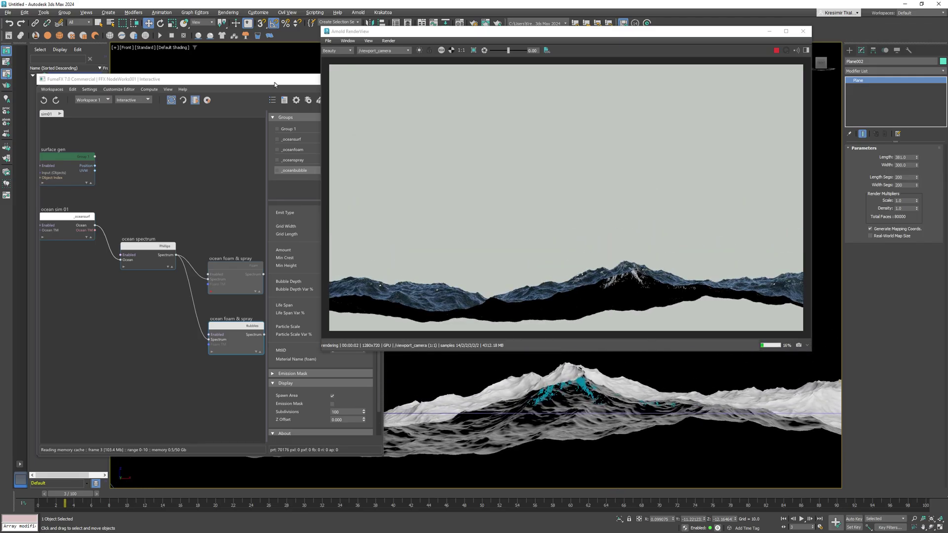
- Set the bubble node's Bubble Depth to 1.2 and Bubble Depth Var % to 90
{"action": "left_click_drag", "start_coordinate": [275, 84], "coordinate": [267, 97]}
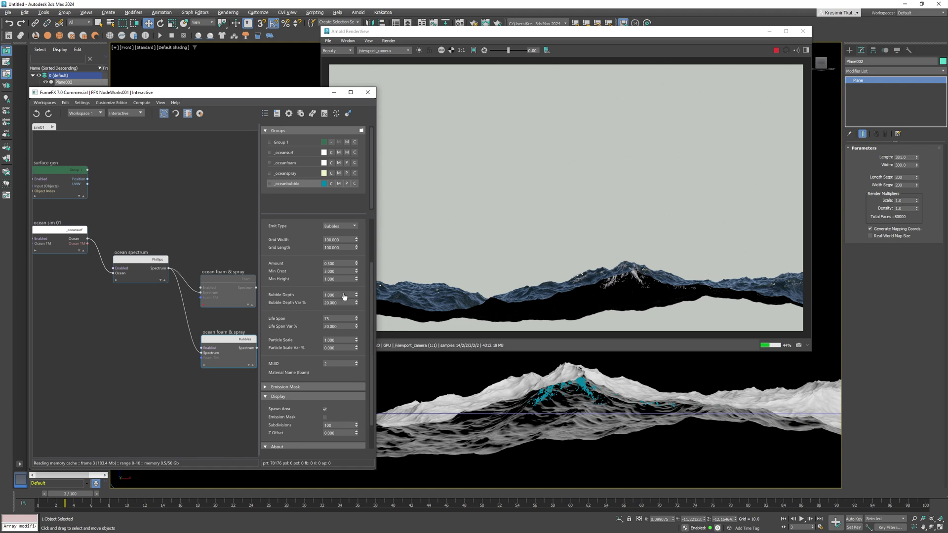
{"action": "key", "text": "Return"}
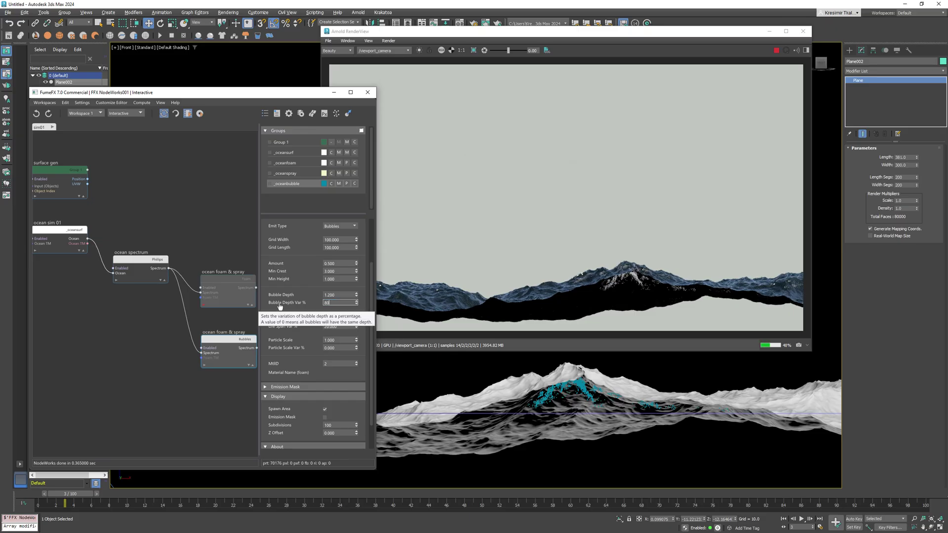
{"action": "type", "text": "90"}
{"action": "key", "text": "Return"}
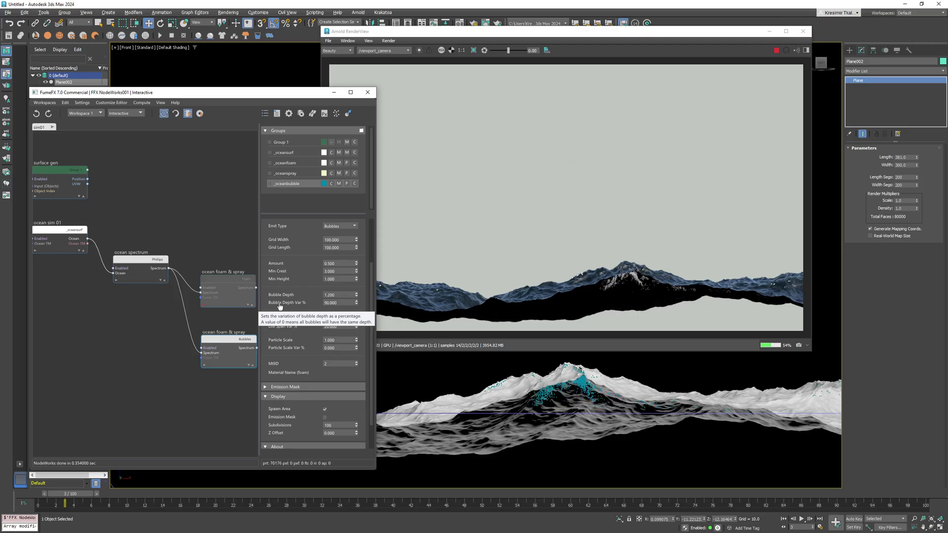
- Return to frame 0 and set the bubble node's Life Span to 40, Particle Scale to 2 and MtlID to 3
{"action": "mouse_move", "coordinate": [70, 494]}
{"action": "left_mouse_down"}
{"action": "mouse_move", "coordinate": [413, 499]}
{"action": "mouse_move", "coordinate": [38, 499]}
{"action": "left_mouse_up"}
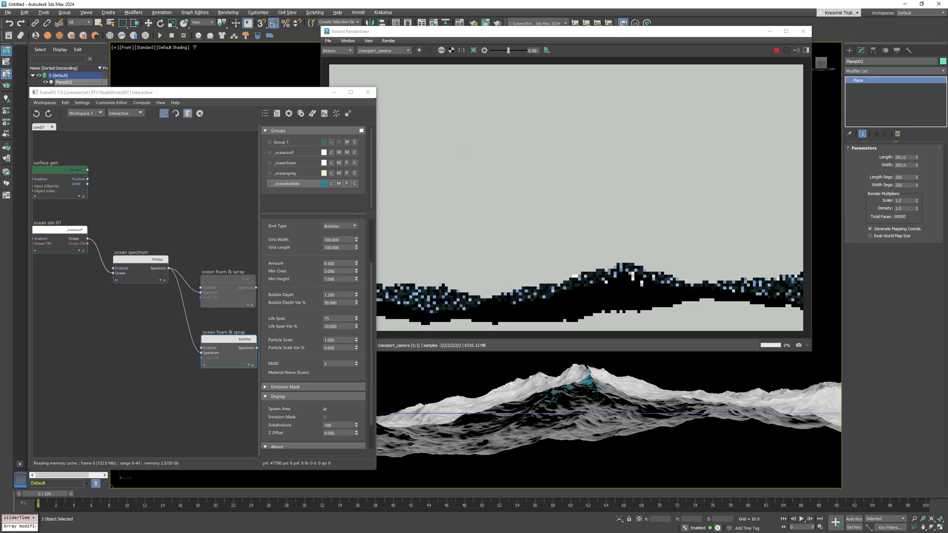
{"action": "left_click_drag", "start_coordinate": [245, 289], "coordinate": [238, 264]}
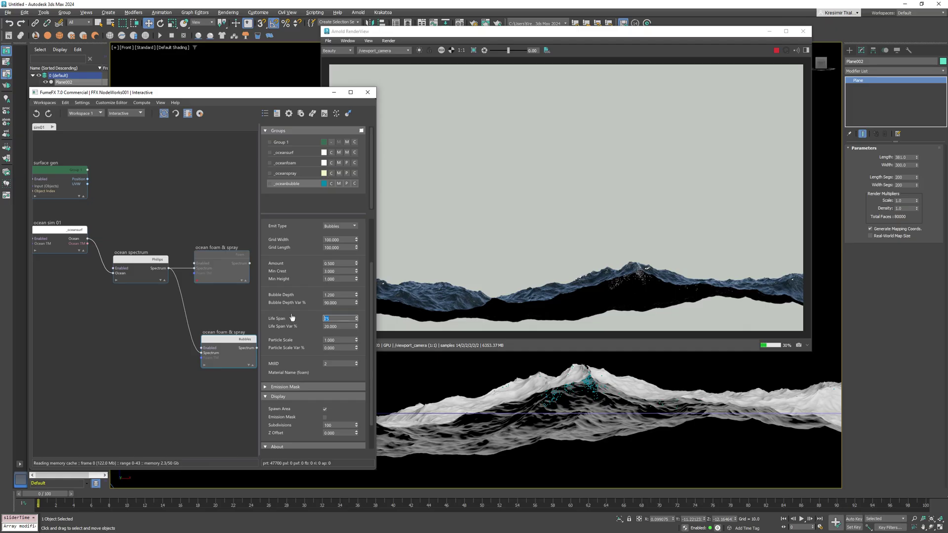
{"action": "type", "text": "40"}
{"action": "key", "text": "Return"}
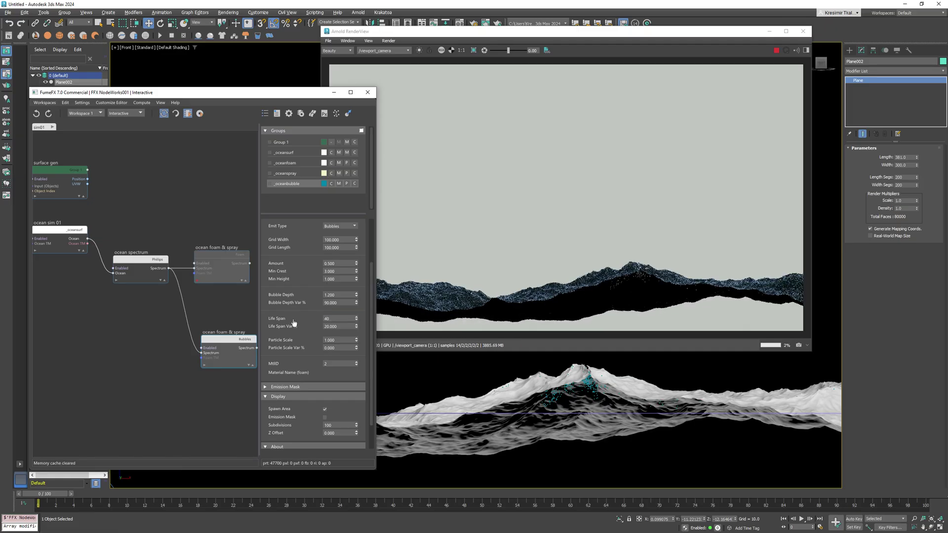
{"action": "type", "text": "2"}
{"action": "key", "text": "Return"}
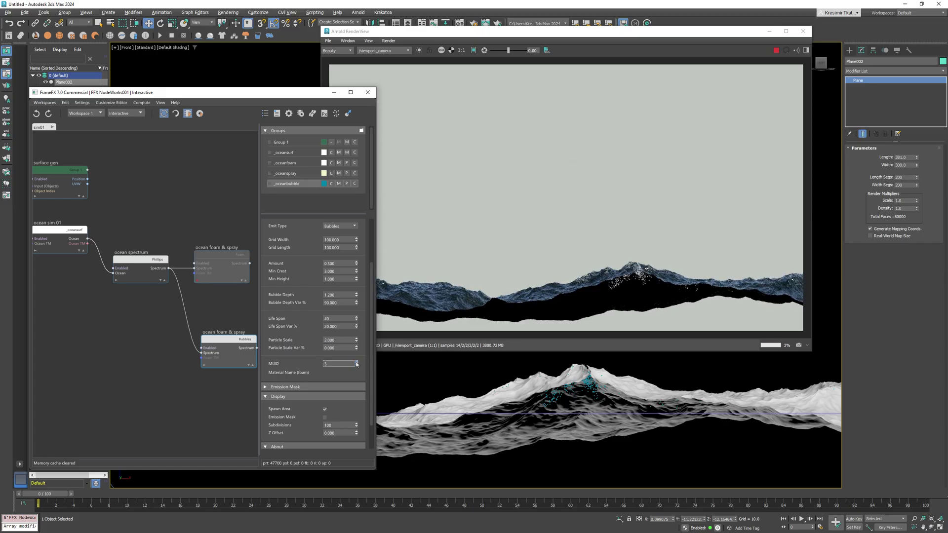
{"action": "key", "text": "Return"}
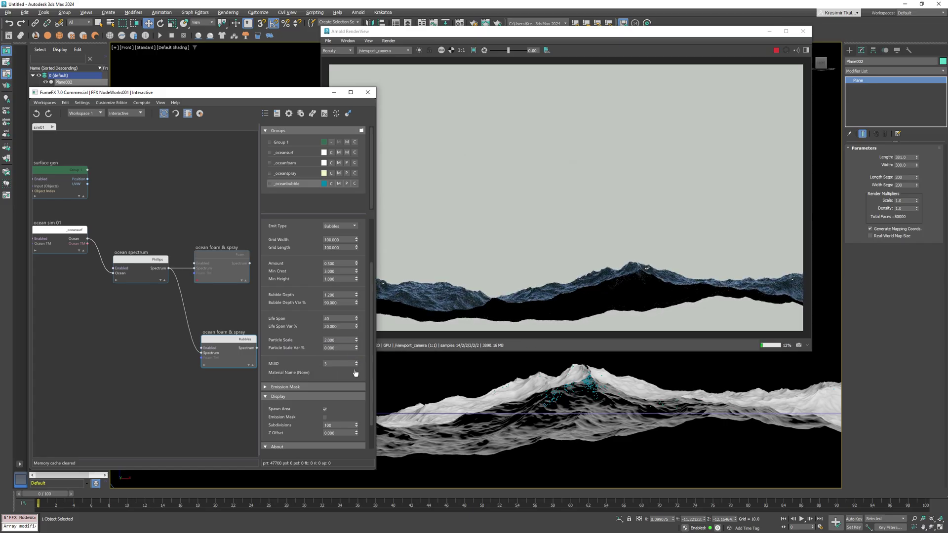
- Copy the foam material into sub-material slot 3 of the Multi/Sub-Object material and name the copy bubble
{"action": "left_click", "coordinate": [459, 24]}
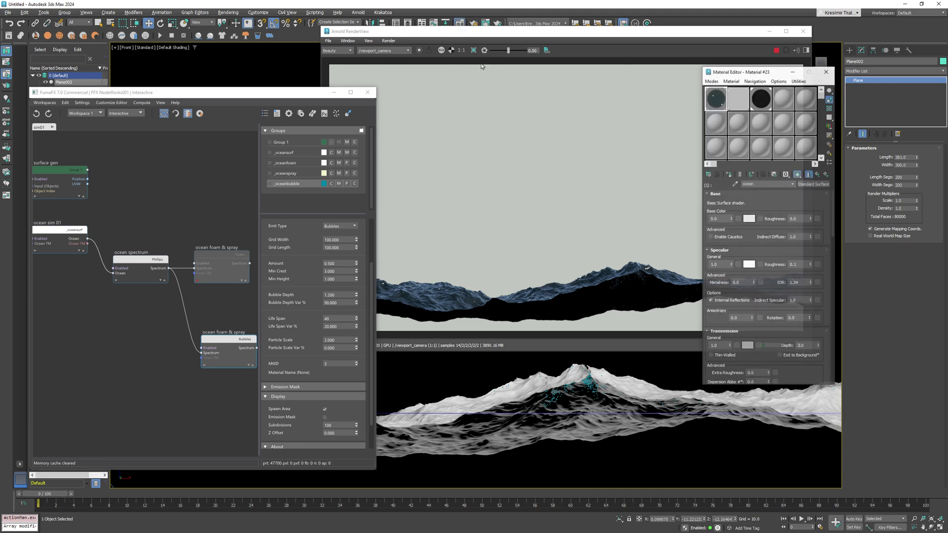
{"action": "left_click", "coordinate": [817, 173]}
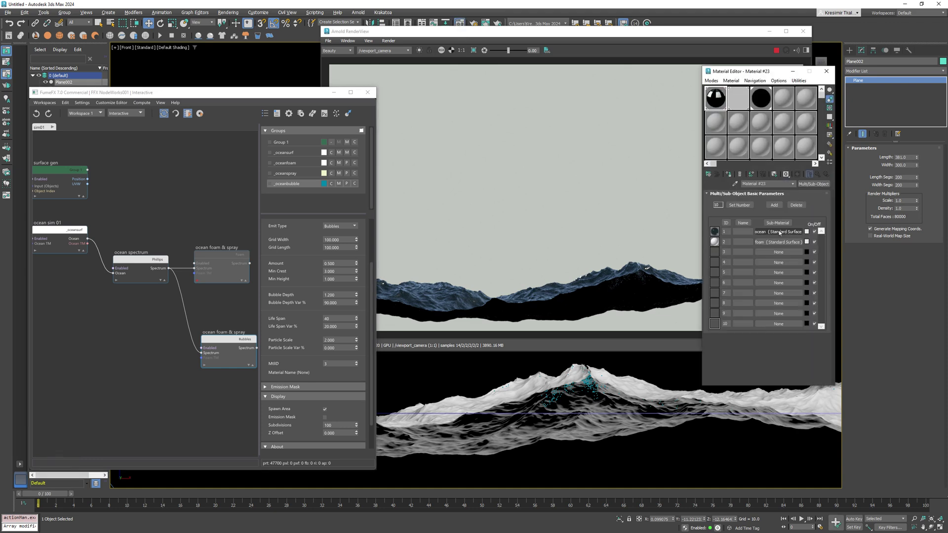
{"action": "left_click_drag", "start_coordinate": [782, 242], "coordinate": [783, 251]}
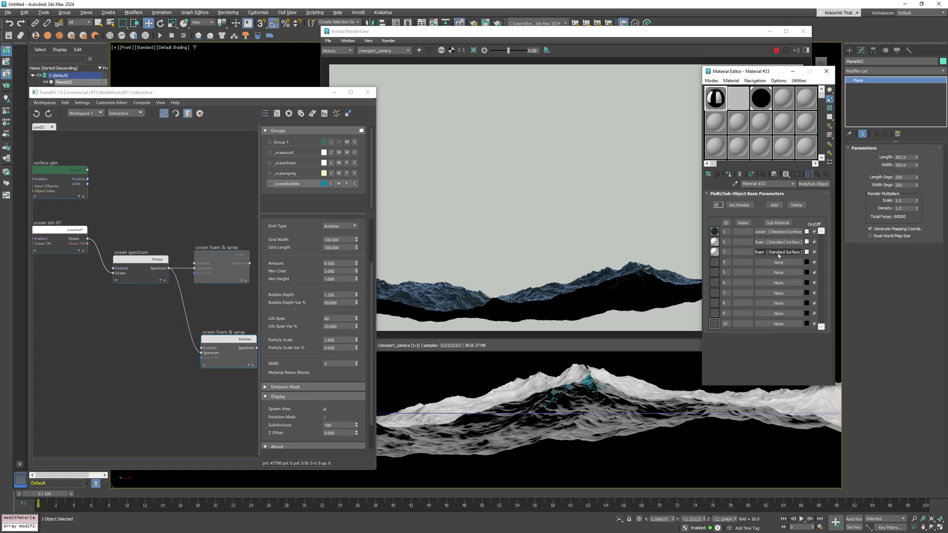
{"action": "left_click", "coordinate": [772, 242]}
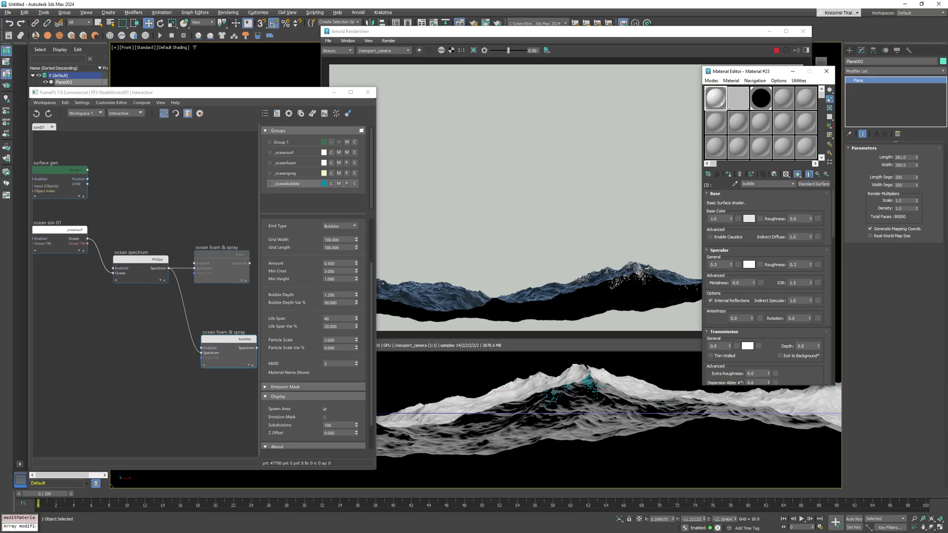
- Set the bubble material's Specular weight to 0, Transmission weight to 0.5 and Dielectric Priority to 2
{"action": "right_click", "coordinate": [729, 264]}
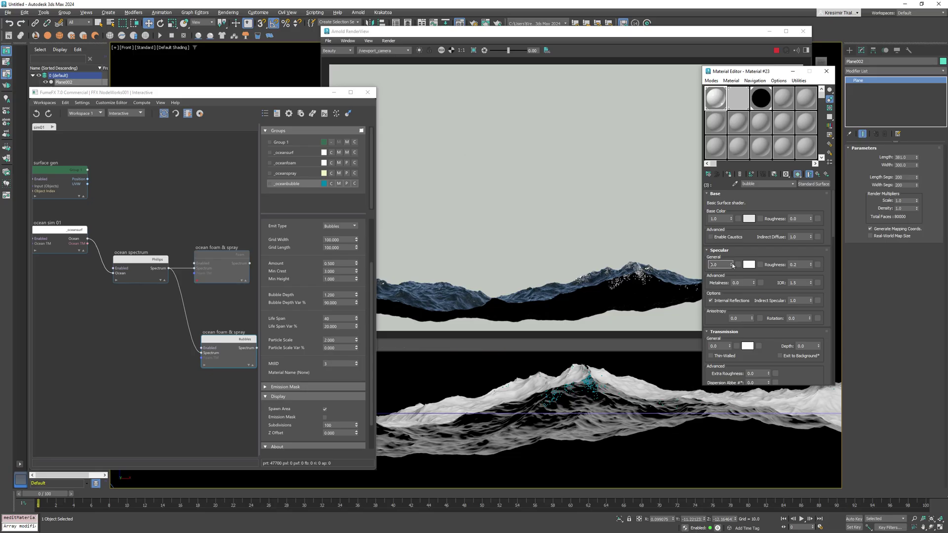
{"action": "double_click", "coordinate": [722, 346]}
{"action": "type", "text": "0.5"}
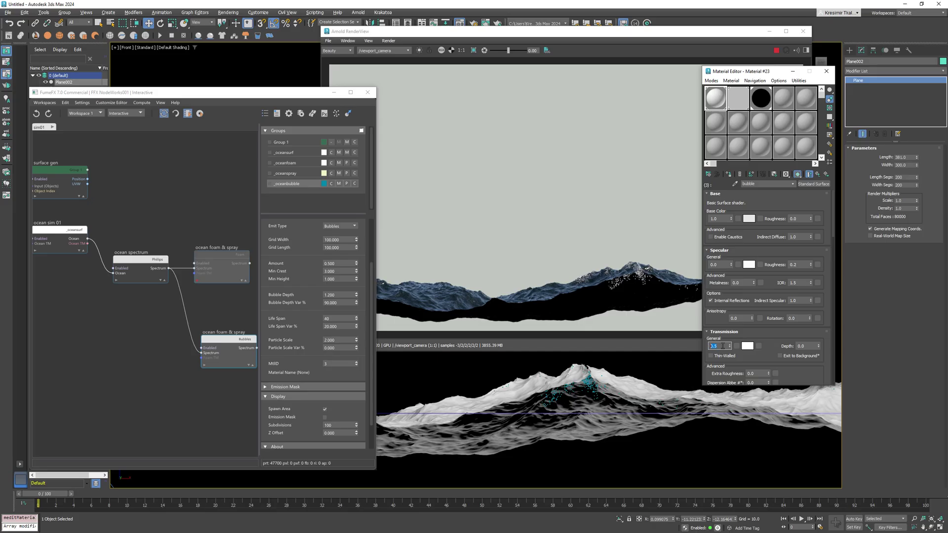
{"action": "key", "text": "Return"}
{"action": "scroll", "coordinate": [752, 356], "scroll_direction": "down", "scroll_amount": 5}
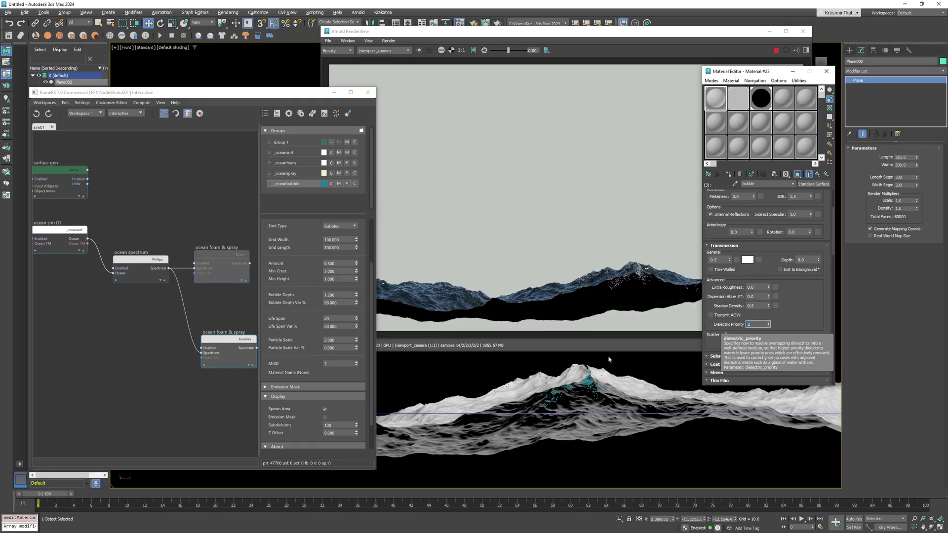
- Advance the simulation to frame 31 and on to frame 59, and examine the rendered bubbles from an angled view
{"action": "left_click_drag", "start_coordinate": [62, 496], "coordinate": [349, 511]}
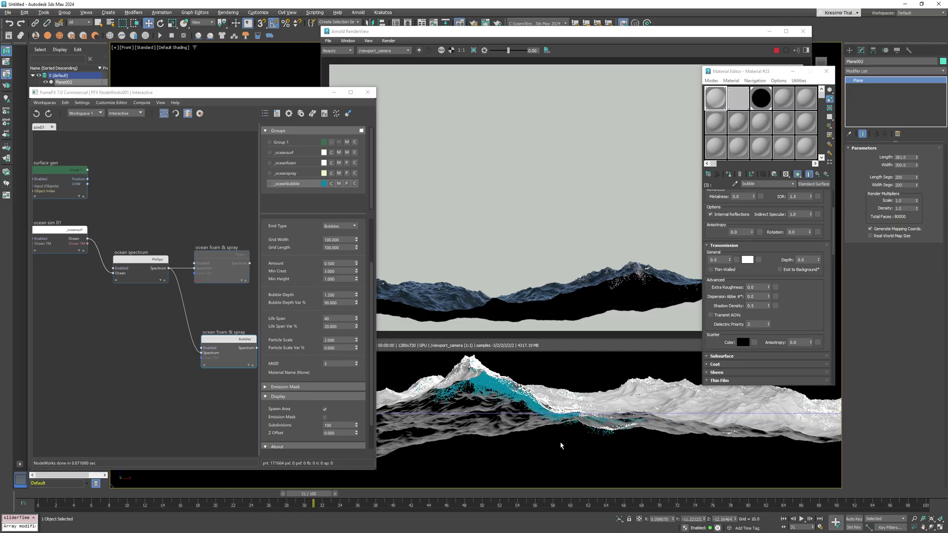
{"action": "middle_click_drag", "start_coordinate": [560, 439], "coordinate": [556, 441], "text": "alt"}
{"action": "left_click_drag", "start_coordinate": [326, 494], "coordinate": [582, 493]}
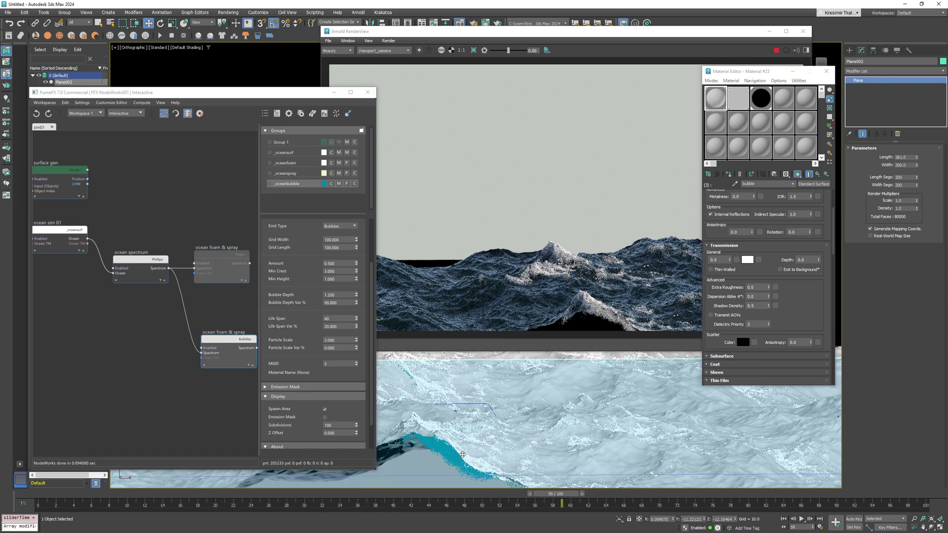
{"action": "middle_click_drag", "start_coordinate": [463, 447], "coordinate": [469, 481], "text": "alt"}
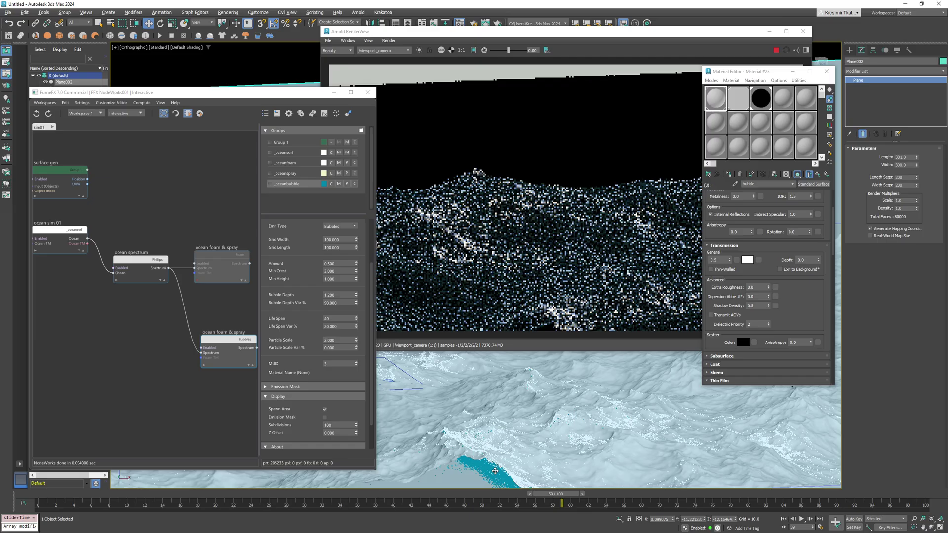
- Go back to frame 0 and disable Bubble to Foam in the ocean sim node's Foam & Bubble Sim settings
{"action": "left_click", "coordinate": [784, 521]}
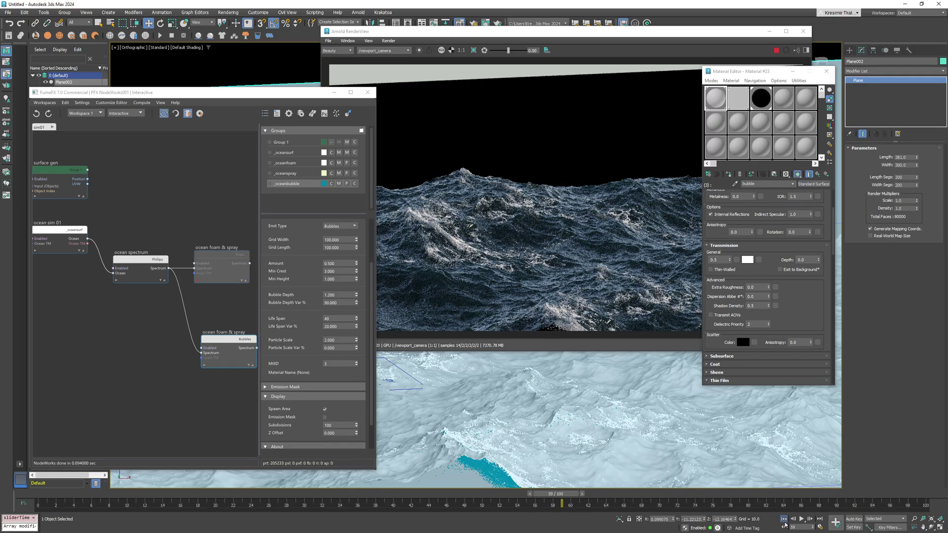
{"action": "left_click", "coordinate": [57, 231]}
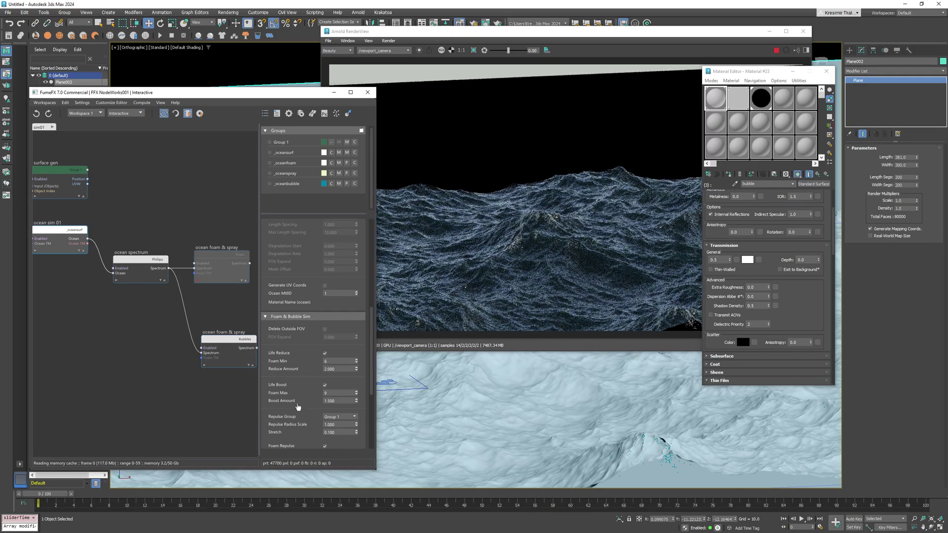
{"action": "left_click_drag", "start_coordinate": [298, 406], "coordinate": [297, 317]}
{"action": "scroll", "coordinate": [296, 357], "scroll_direction": "down", "scroll_amount": 1}
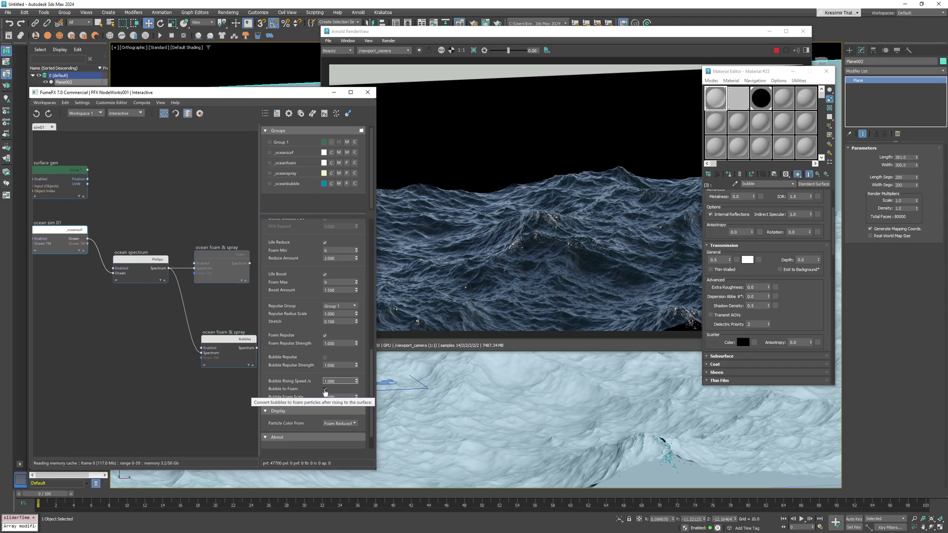
{"action": "left_click", "coordinate": [325, 390]}
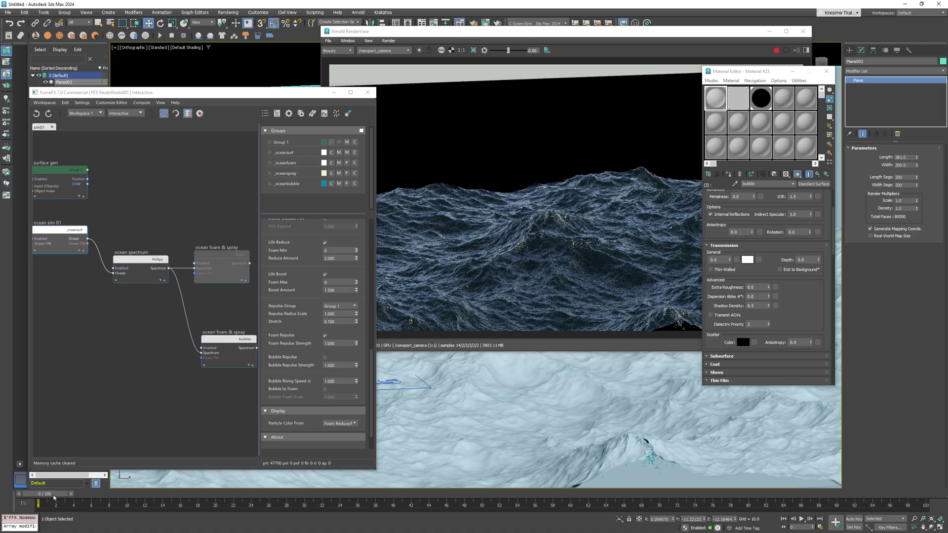
- Advance the simulation to frame 24 and on to frame 33, and inspect the bubbles around the wave crests
{"action": "left_click_drag", "start_coordinate": [54, 497], "coordinate": [266, 499]}
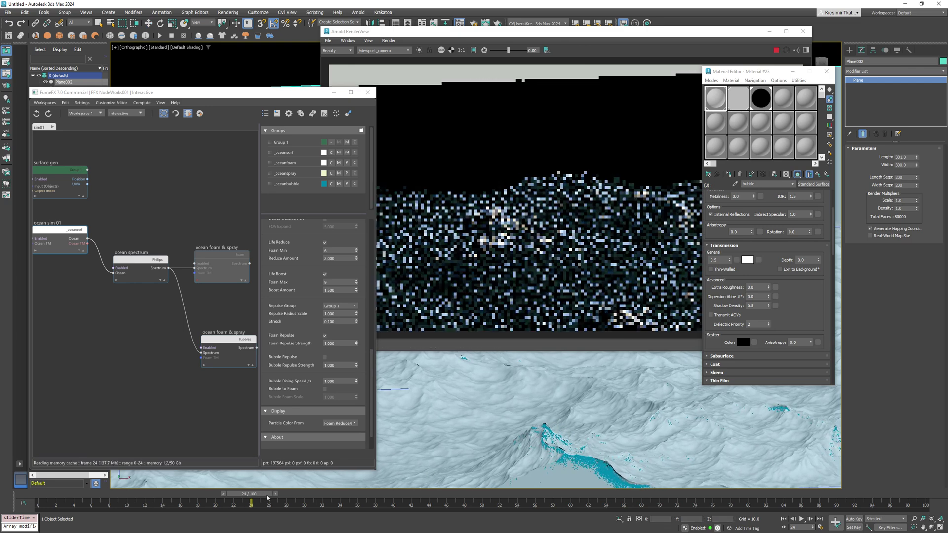
{"action": "left_click_drag", "start_coordinate": [267, 498], "coordinate": [352, 497]}
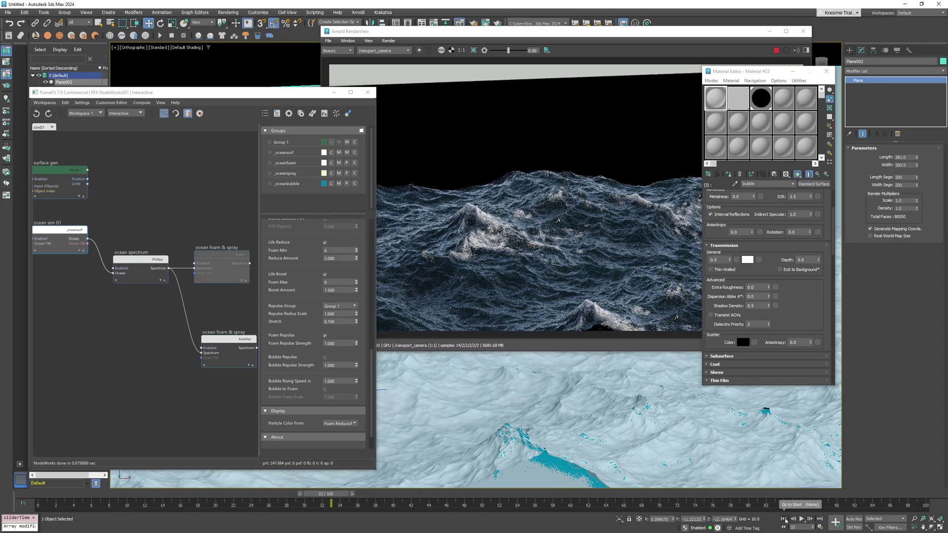
{"action": "middle_click_drag", "start_coordinate": [660, 445], "coordinate": [600, 461], "text": "alt"}
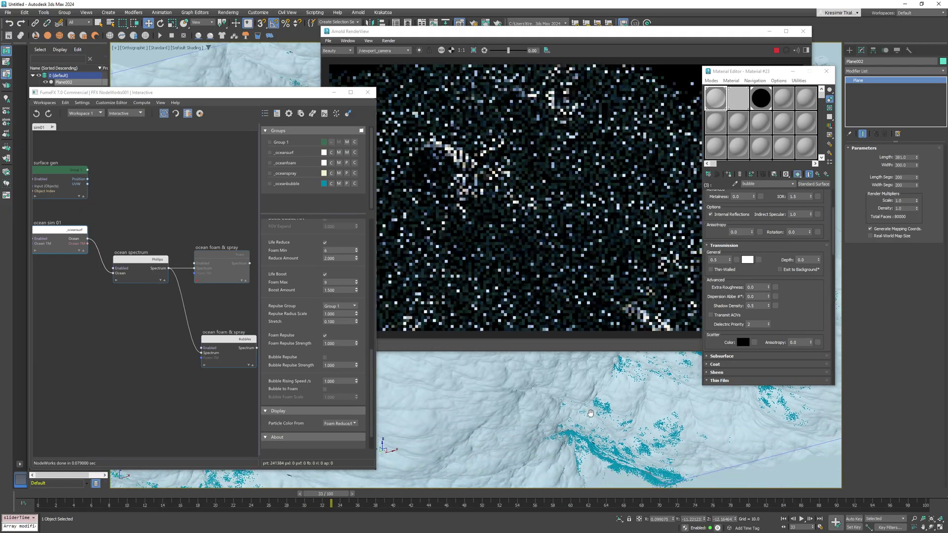
- Align the Bubbles foam & spray node beneath the disabled Foam node and review its emission parameters
{"action": "left_click_drag", "start_coordinate": [227, 344], "coordinate": [220, 327]}
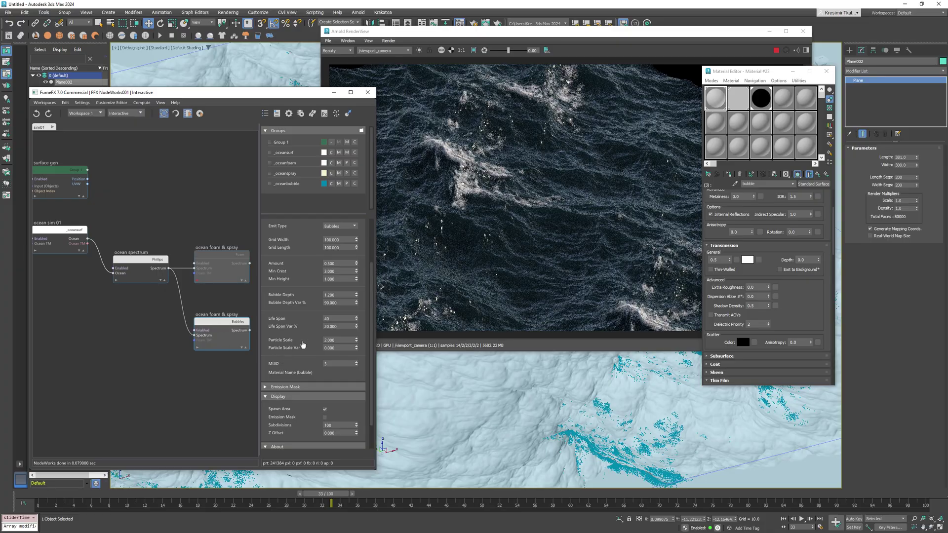
{"action": "scroll", "coordinate": [307, 336], "scroll_direction": "up", "scroll_amount": 1}
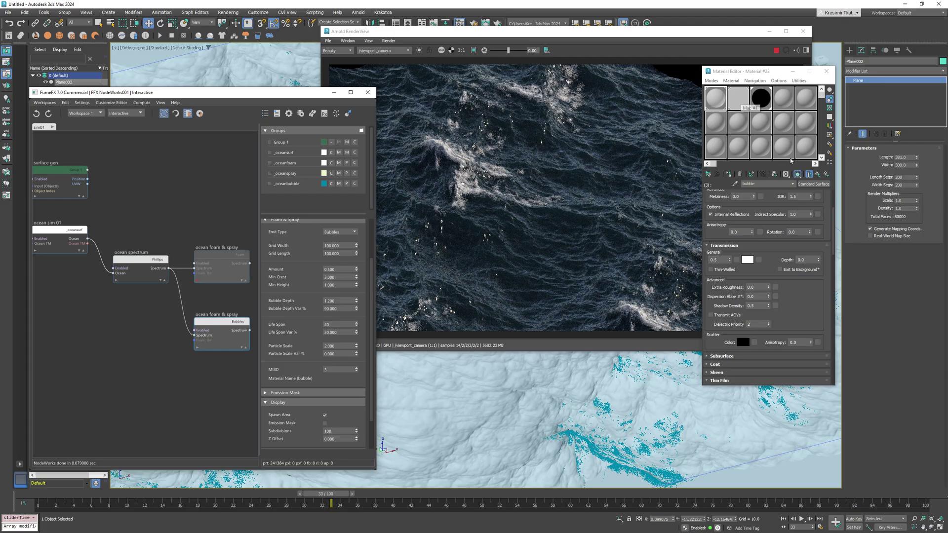
- Go back to the Multi/Sub-Object material, open the ocean sub-material and set its Transmission Depth to 1.0
{"action": "left_click", "coordinate": [808, 174]}
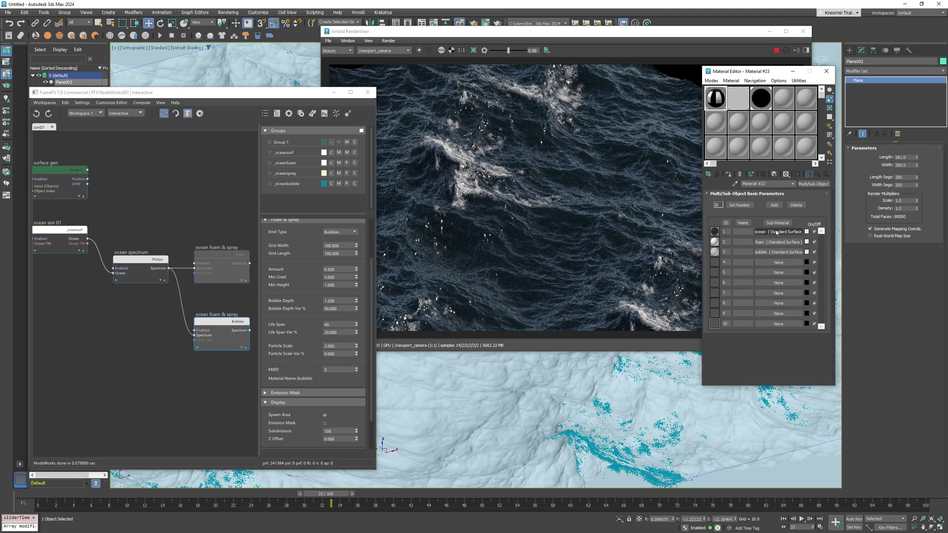
{"action": "left_click", "coordinate": [776, 232]}
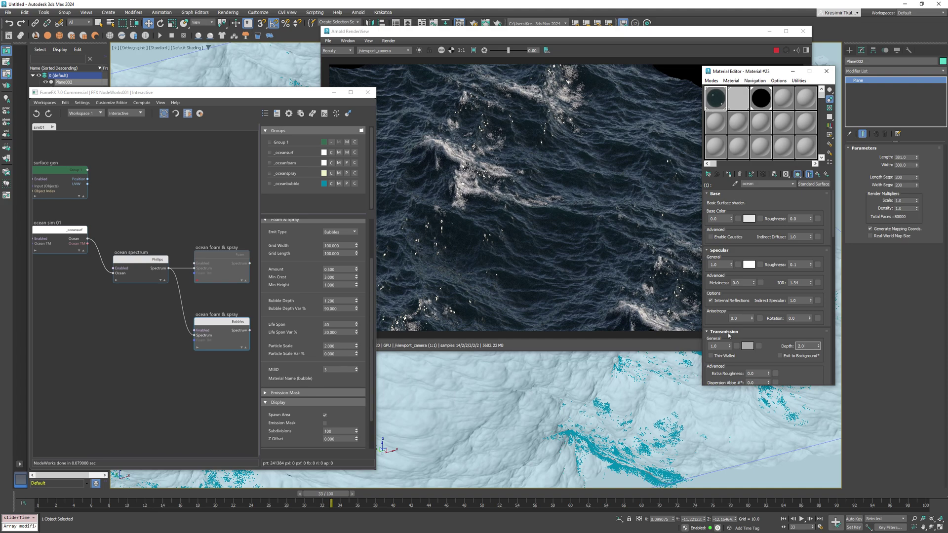
{"action": "type", "text": "1"}
{"action": "key", "text": "Return"}
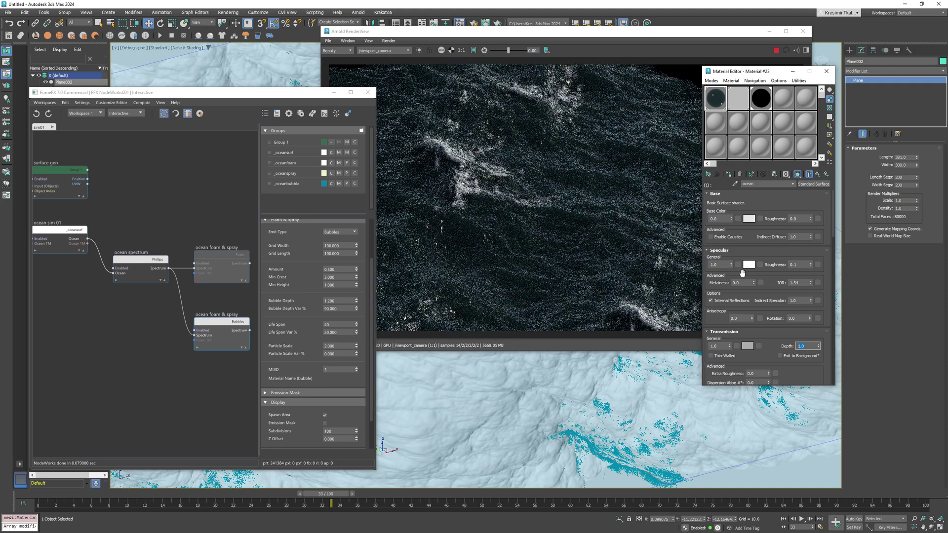
- Change the ocean material's Transmission color to a light, moderately saturated cyan
{"action": "scroll", "coordinate": [724, 338], "scroll_direction": "down", "scroll_amount": 2}
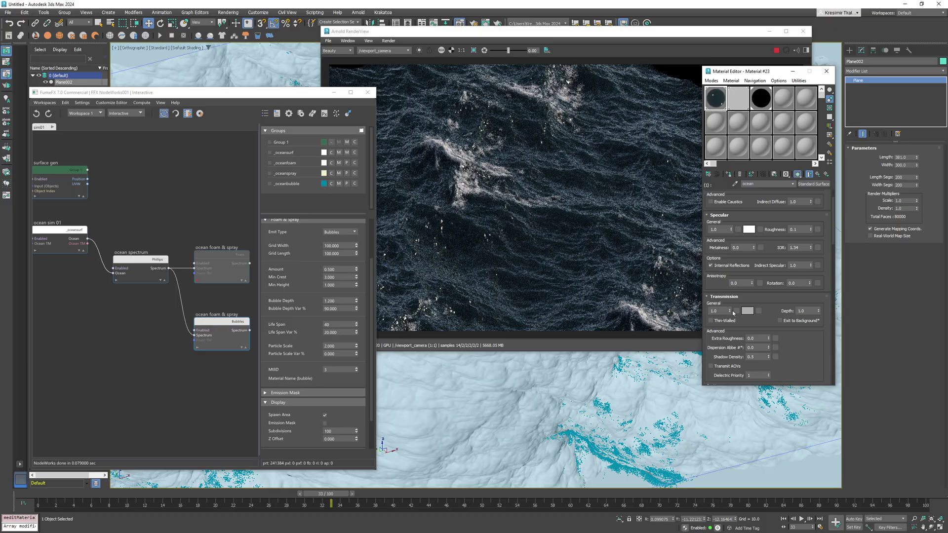
{"action": "left_click", "coordinate": [747, 311]}
{"action": "left_click", "coordinate": [685, 271]}
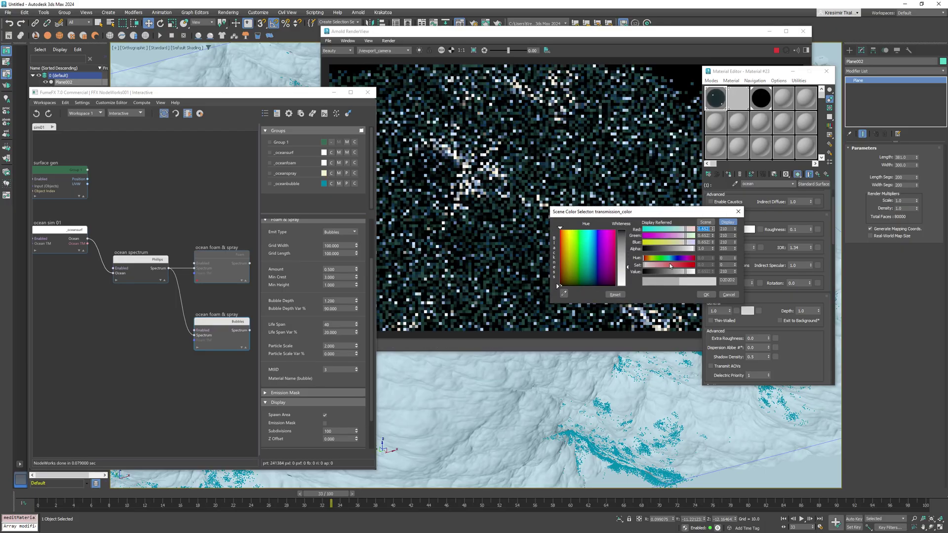
{"action": "left_click", "coordinate": [668, 259]}
{"action": "left_click", "coordinate": [650, 265]}
{"action": "left_click_drag", "start_coordinate": [648, 267], "coordinate": [660, 266]}
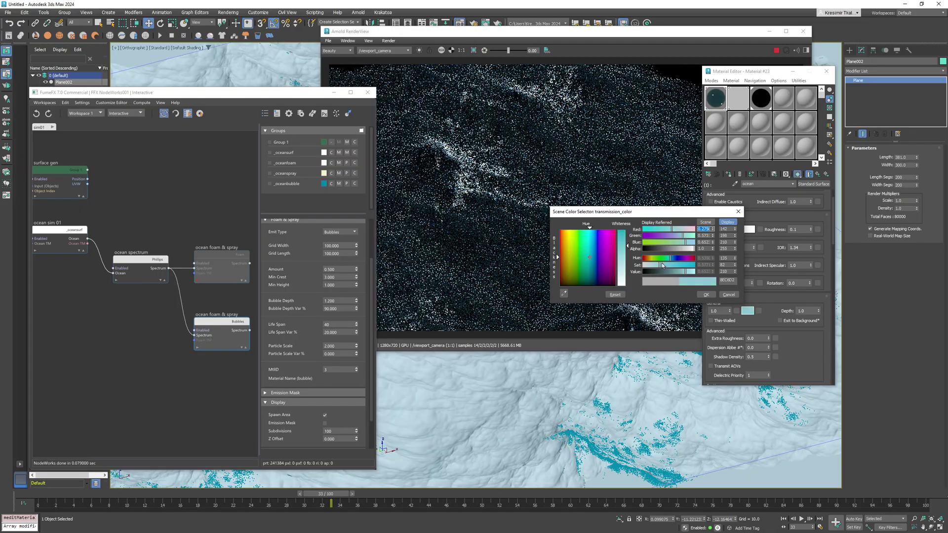
{"action": "left_click", "coordinate": [706, 295]}
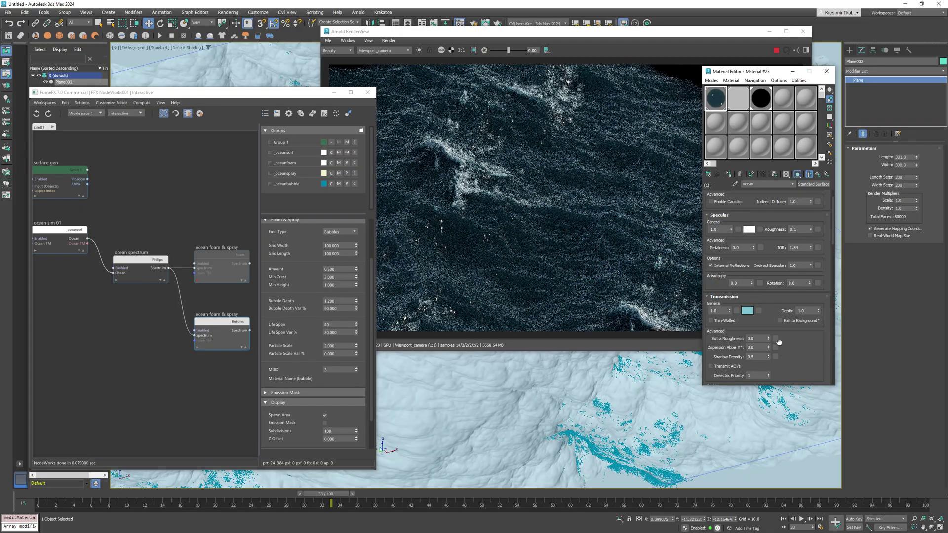
- Set the ocean material's transmission Extra Roughness to 0.5, and move the disabled Foam node farther above the Bubbles node
{"action": "scroll", "coordinate": [755, 333], "scroll_direction": "down", "scroll_amount": 1}
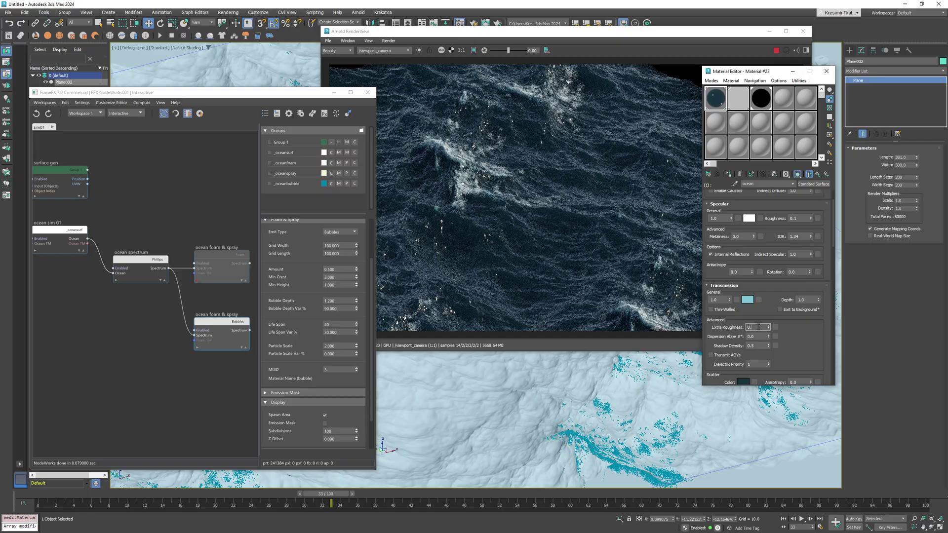
{"action": "type", "text": "5"}
{"action": "key", "text": "Return"}
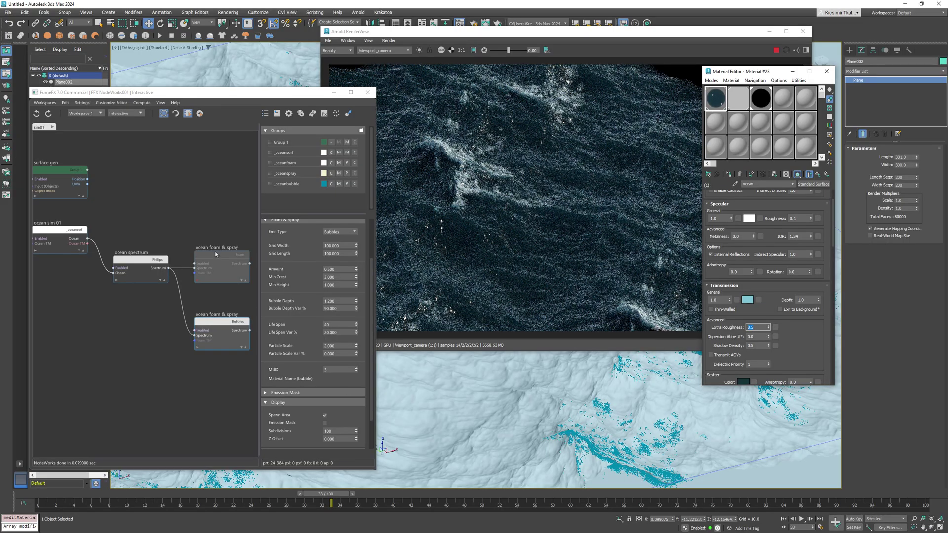
{"action": "left_click_drag", "start_coordinate": [216, 254], "coordinate": [217, 221]}
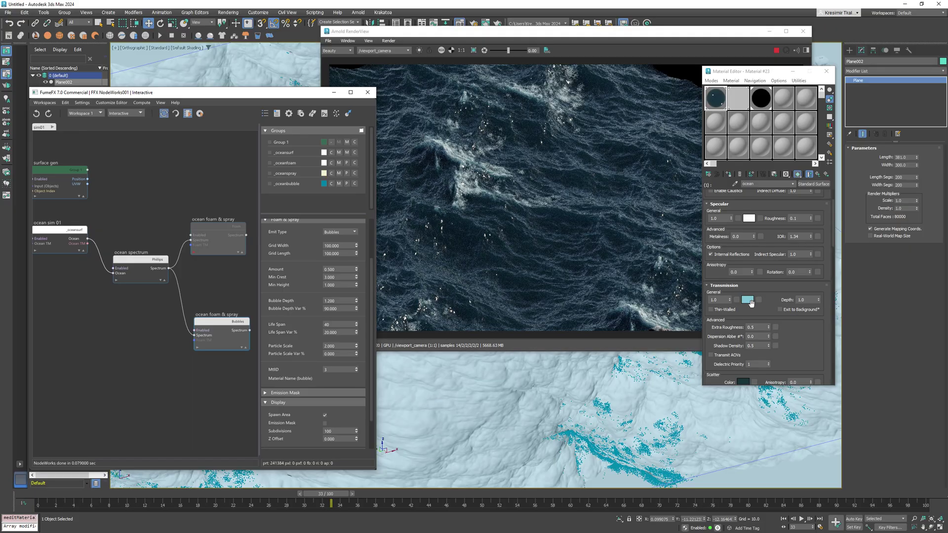
- Set the ocean material's transmission Scatter color to a dark teal with a brightness value of about 67
{"action": "scroll", "coordinate": [765, 262], "scroll_direction": "down", "scroll_amount": 3}
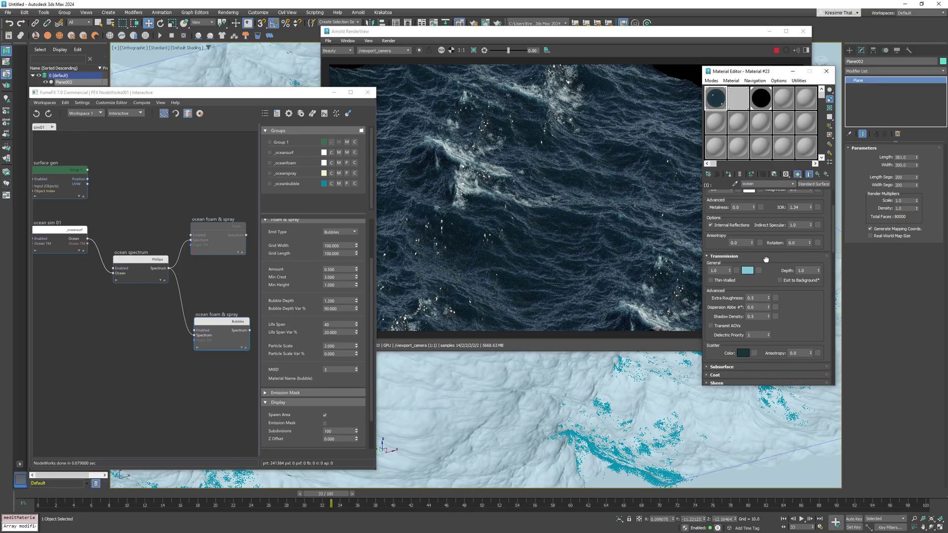
{"action": "scroll", "coordinate": [767, 252], "scroll_direction": "down", "scroll_amount": 1}
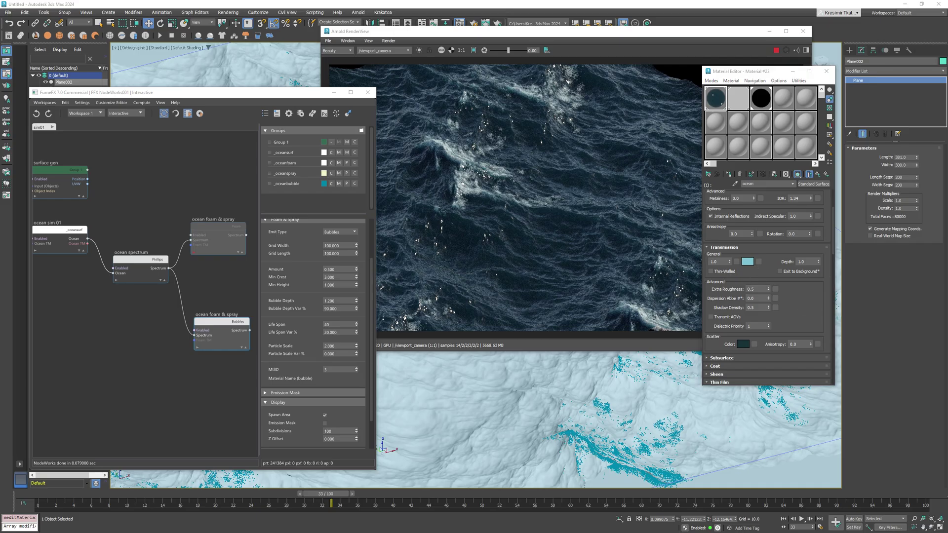
{"action": "left_click", "coordinate": [740, 346]}
{"action": "left_click", "coordinate": [679, 305]}
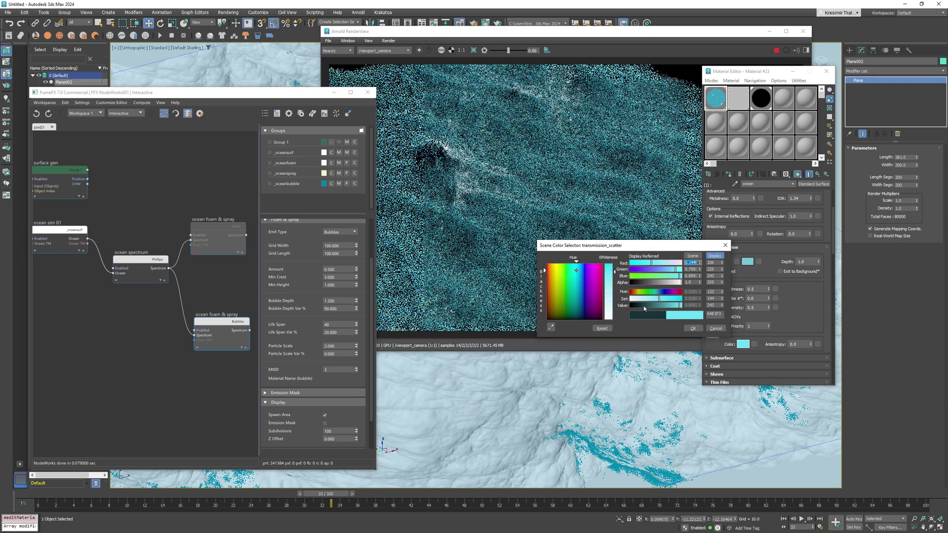
{"action": "left_click", "coordinate": [645, 306]}
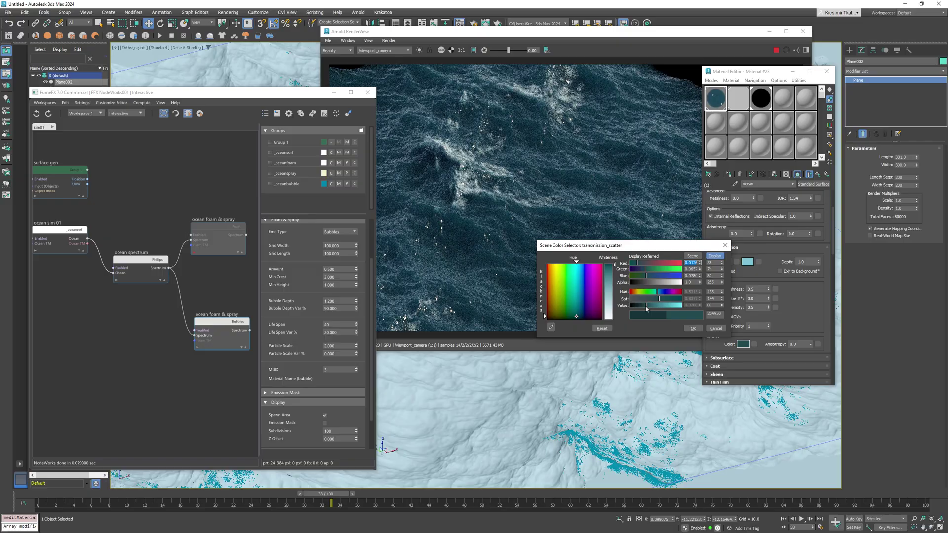
{"action": "left_click_drag", "start_coordinate": [647, 308], "coordinate": [643, 307]}
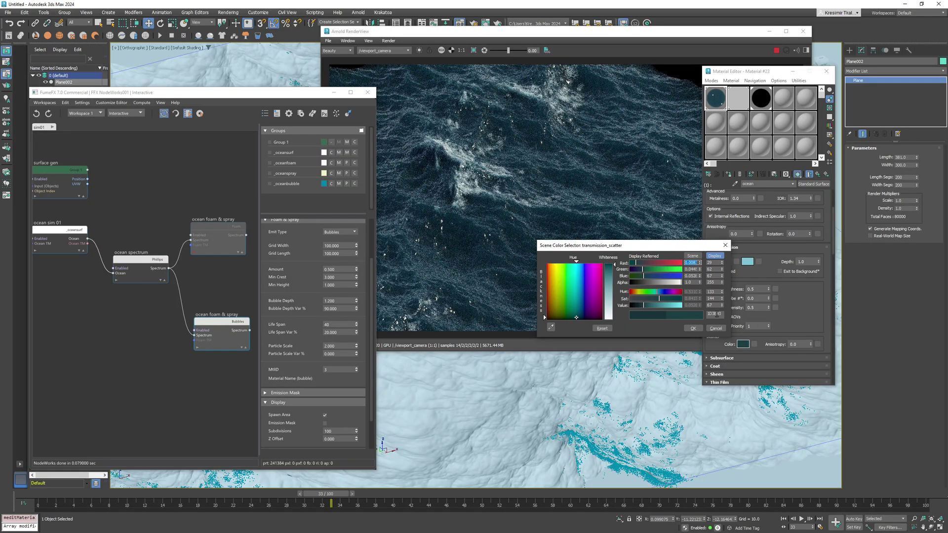
{"action": "left_click", "coordinate": [706, 329]}
- Darken the ocean material's cyan Transmission color slightly by lowering its brightness value
{"action": "left_click", "coordinate": [747, 262]}
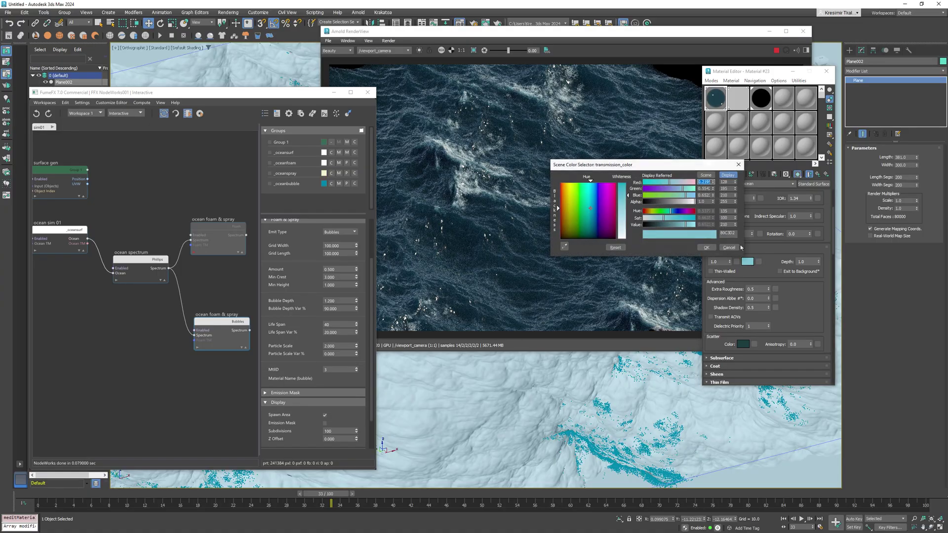
{"action": "left_click_drag", "start_coordinate": [679, 229], "coordinate": [671, 229]}
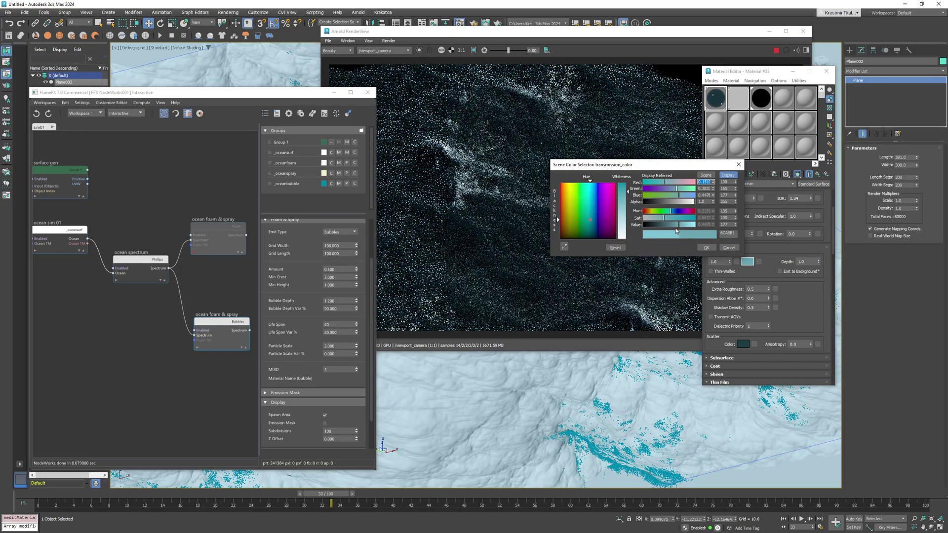
{"action": "left_click", "coordinate": [706, 247]}
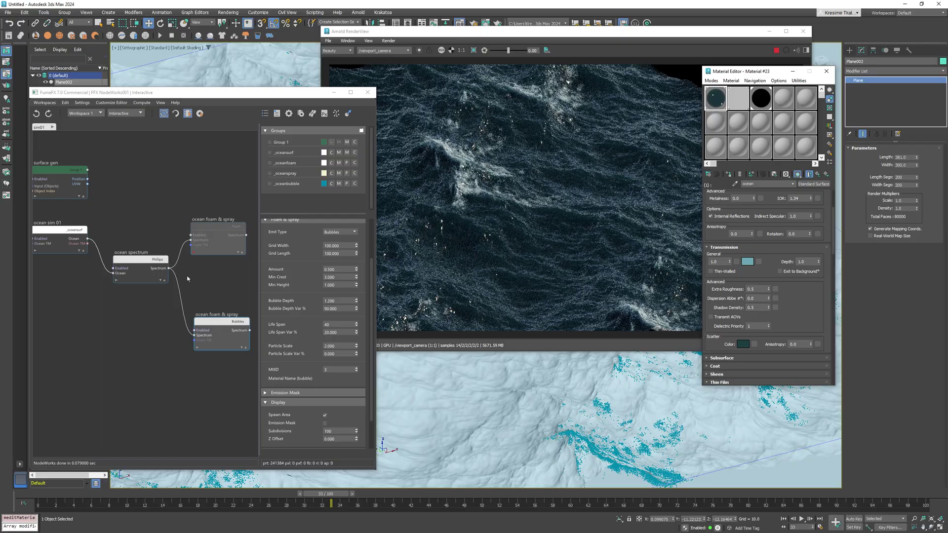
- Re-enable the Foam node in the ocean network and advance the simulation to frame 36
{"action": "left_click", "coordinate": [194, 255]}
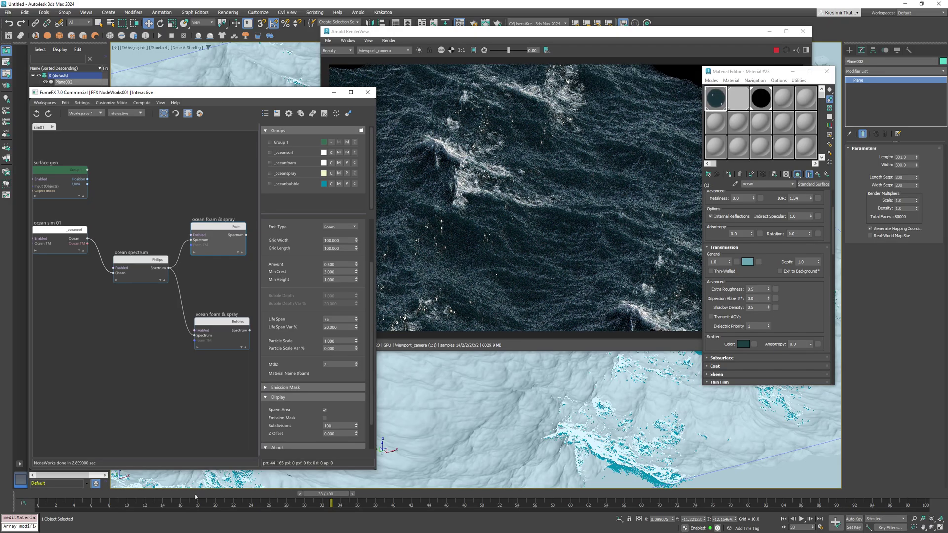
{"action": "left_click_drag", "start_coordinate": [195, 497], "coordinate": [363, 497]}
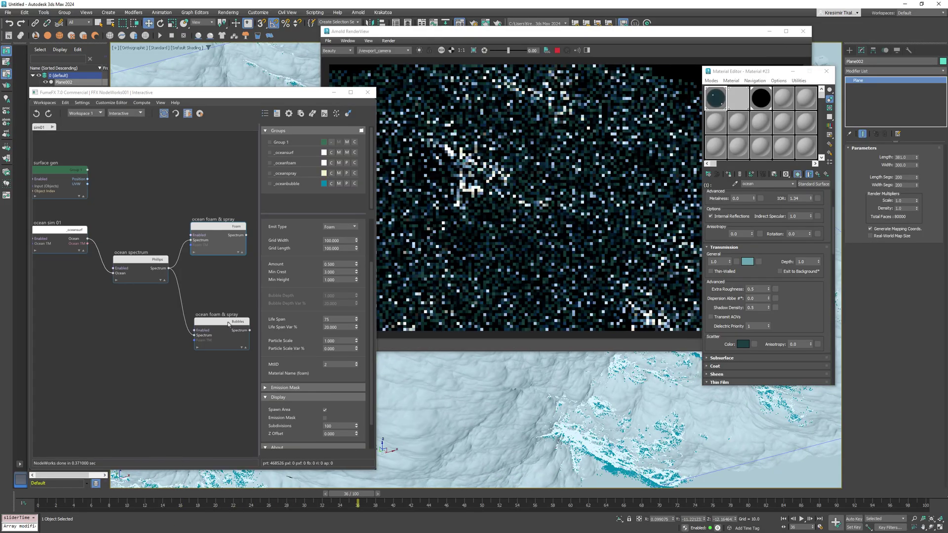
- Examine the Bubbles node's available emit types and its foam & spray parameters
{"action": "left_click", "coordinate": [229, 323]}
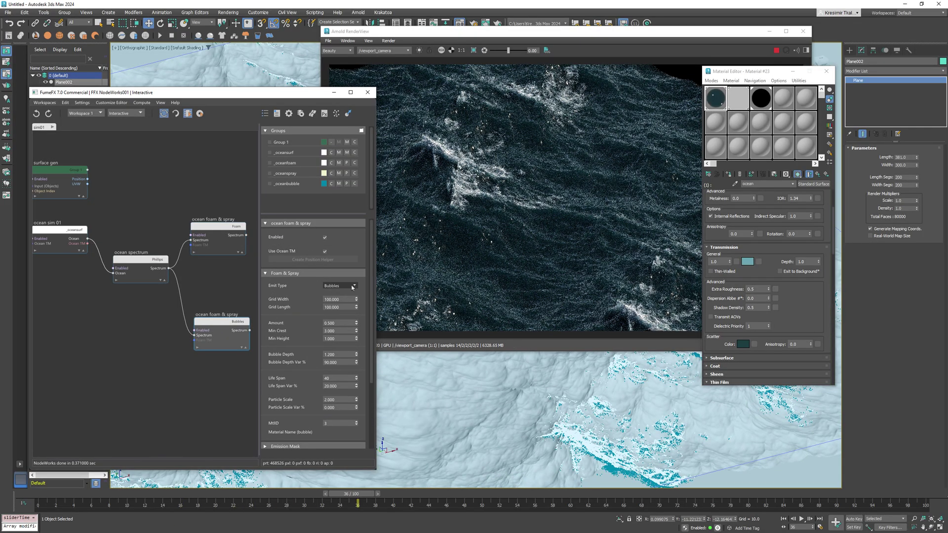
{"action": "left_click", "coordinate": [352, 286]}
{"action": "left_click", "coordinate": [300, 303]}
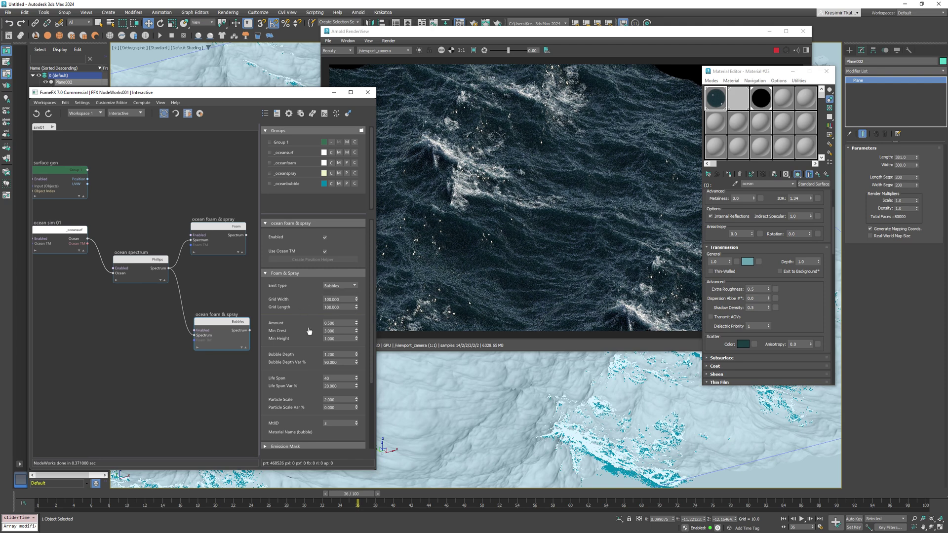
{"action": "scroll", "coordinate": [308, 331], "scroll_direction": "down", "scroll_amount": 2}
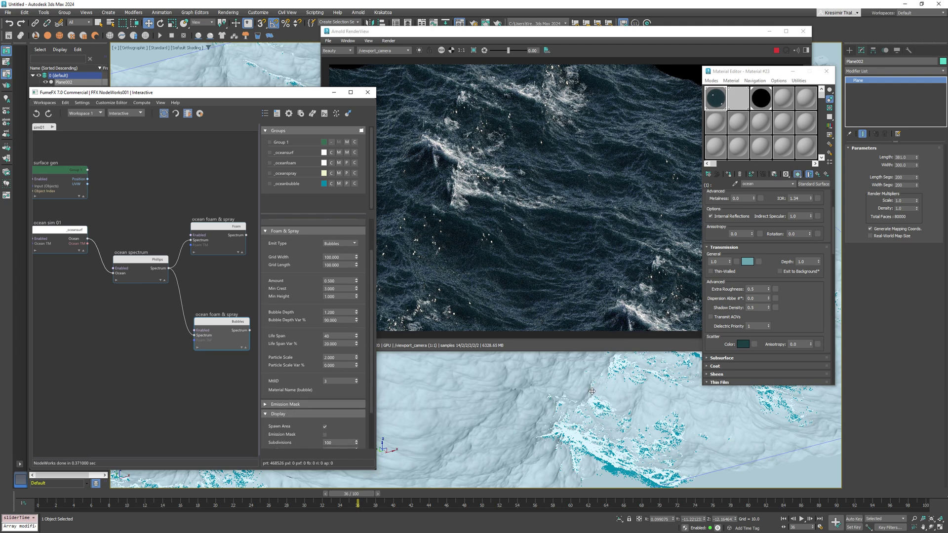
- Advance the simulation to frame 47 and on to frame 52 with a wider area of the ocean in view
{"action": "scroll", "coordinate": [597, 419], "scroll_direction": "down", "scroll_amount": 3}
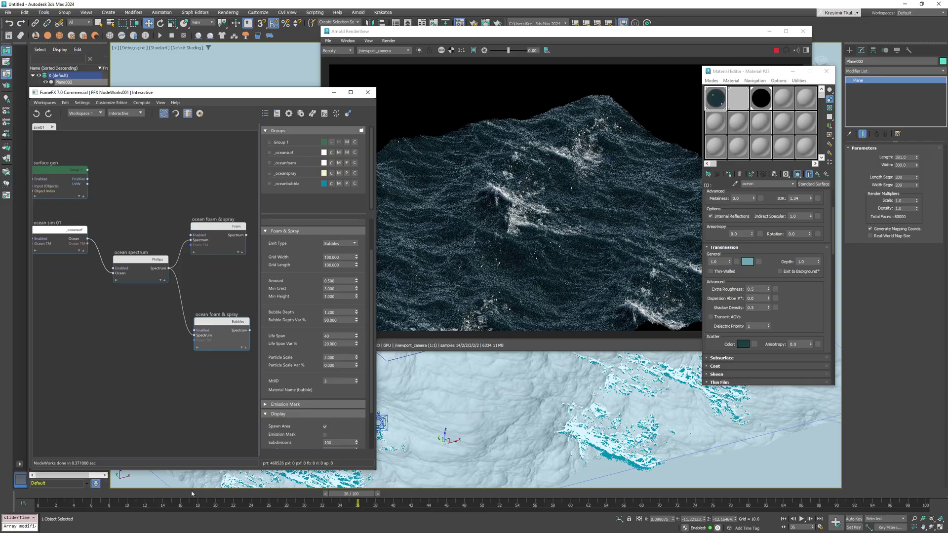
{"action": "left_click_drag", "start_coordinate": [341, 495], "coordinate": [474, 495]}
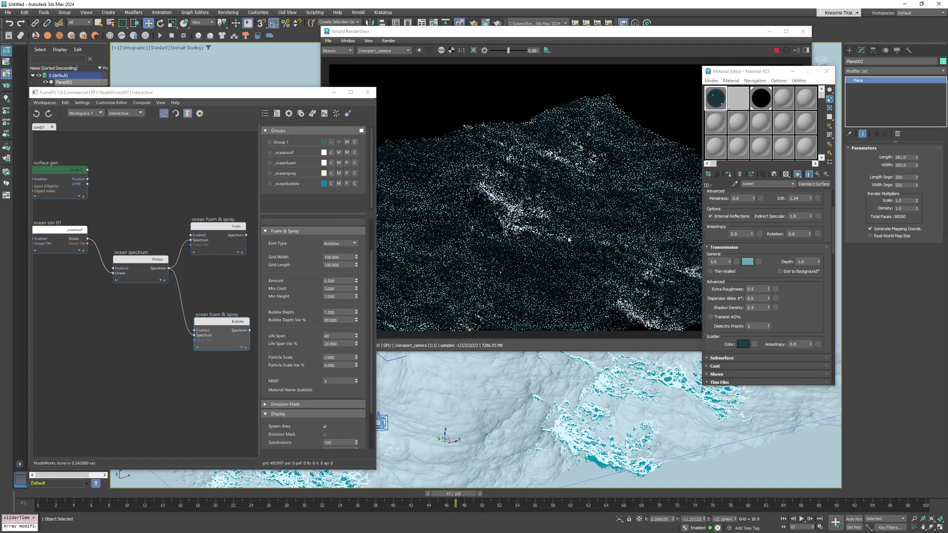
{"action": "left_click", "coordinate": [503, 495]}
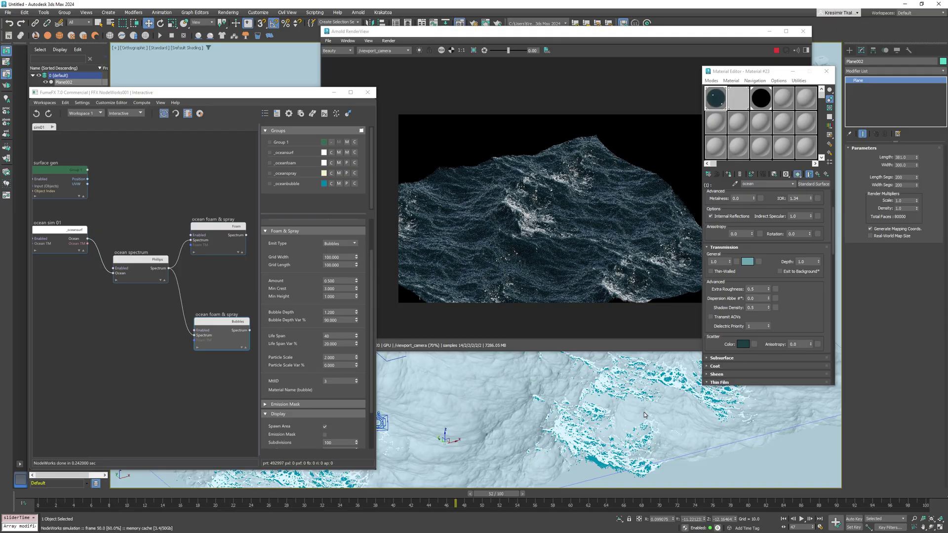